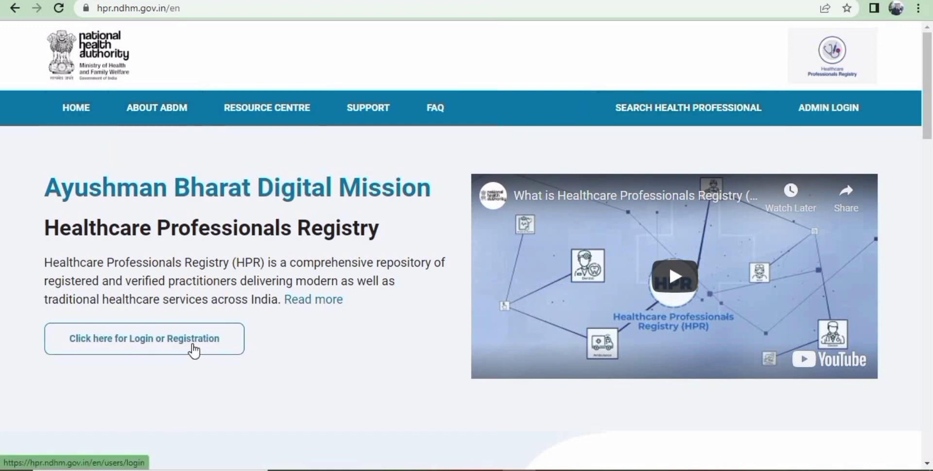
Step: Open the login page and switch to the FOR NEW USER registration tab
click(192, 350)
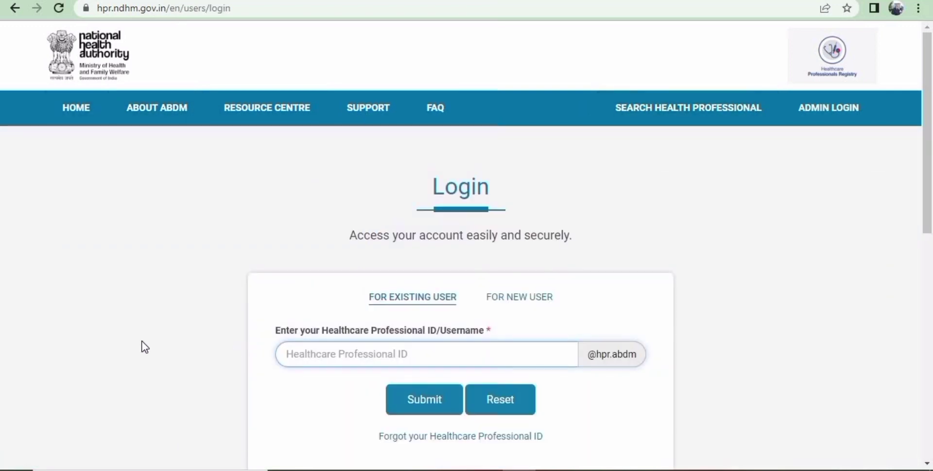
click(511, 304)
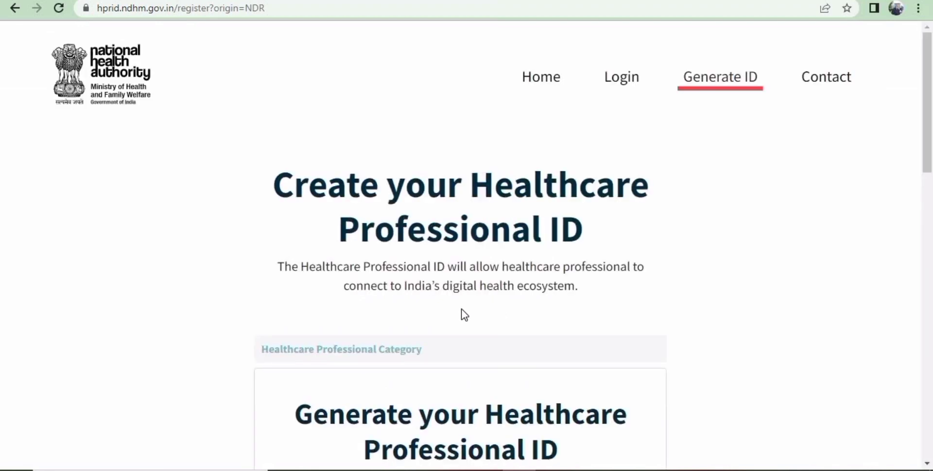
Step: Choose Generate via Aadhaar, enter the Aadhaar number, agree, tick the robot check, and submit
scroll(474, 306, down, 5)
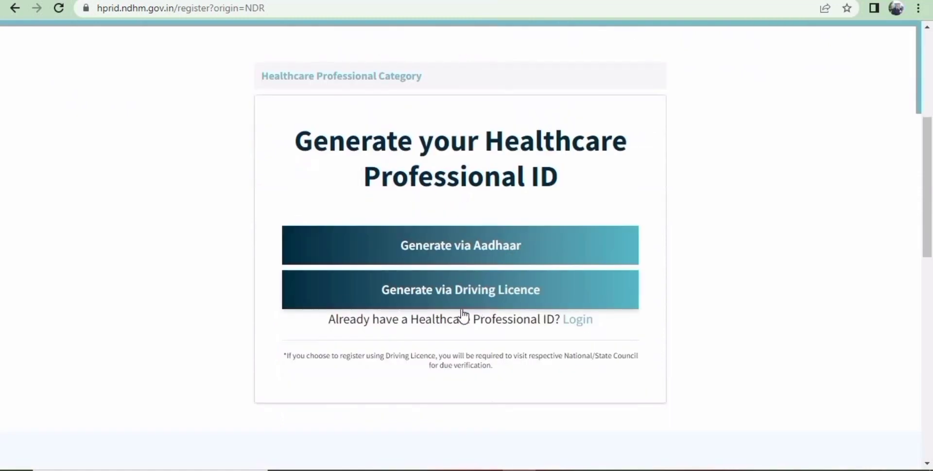
click(503, 246)
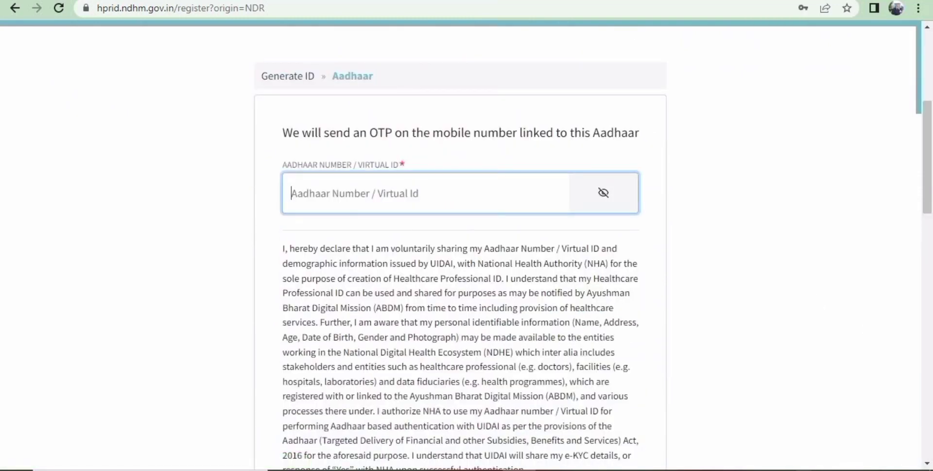
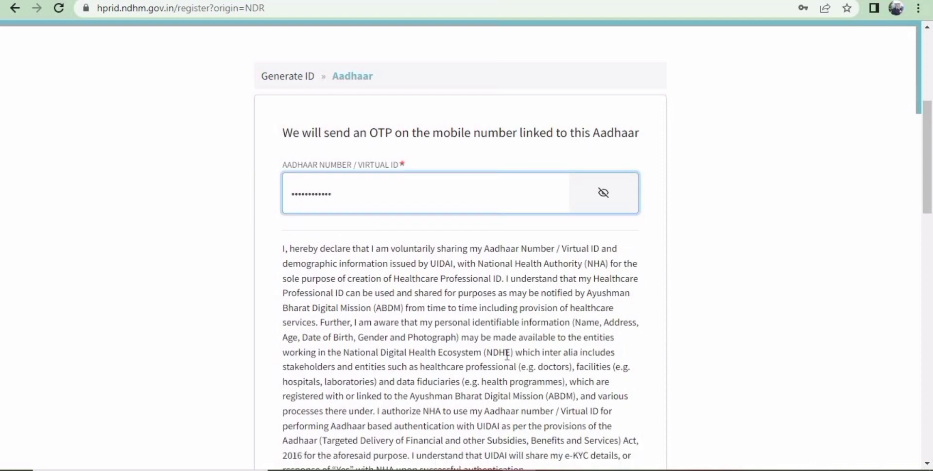
scroll(461, 267, down, 7)
click(441, 241)
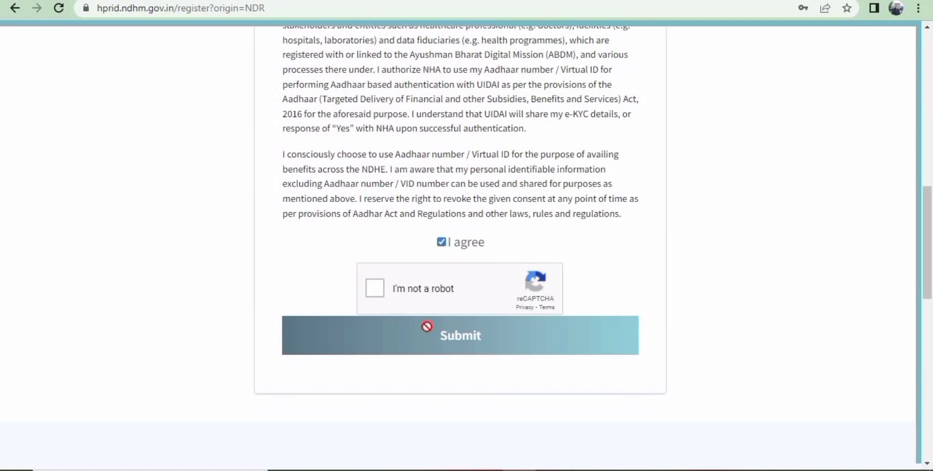
click(374, 287)
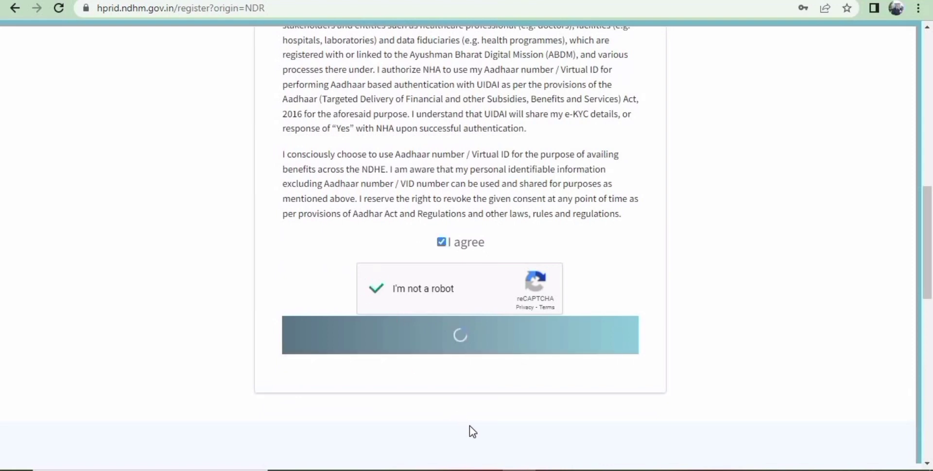
click(479, 333)
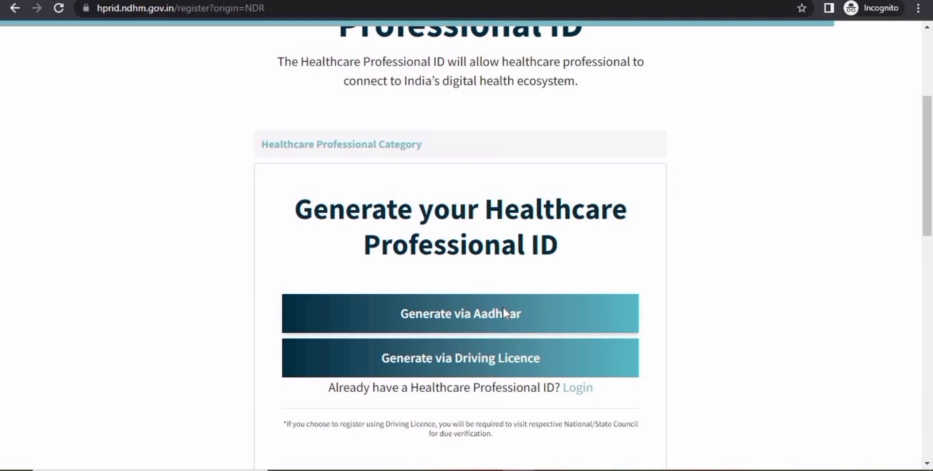
Step: Choose Generate via Aadhaar again, re-enter the Aadhaar number, and accept the consent declaration
click(506, 314)
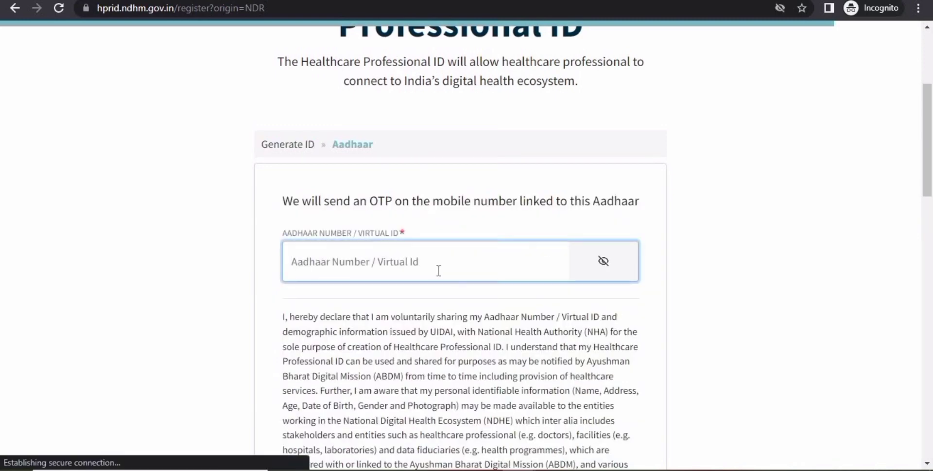
text(12345678)
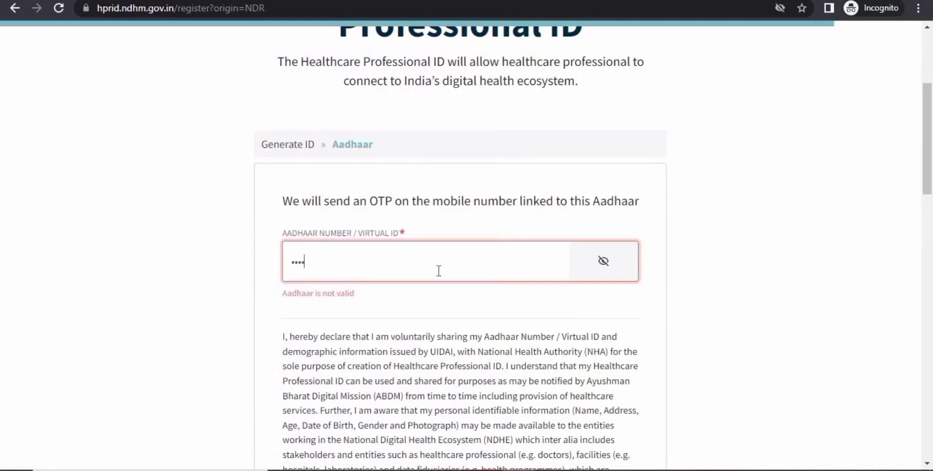
text(9012)
scroll(491, 296, down, 7)
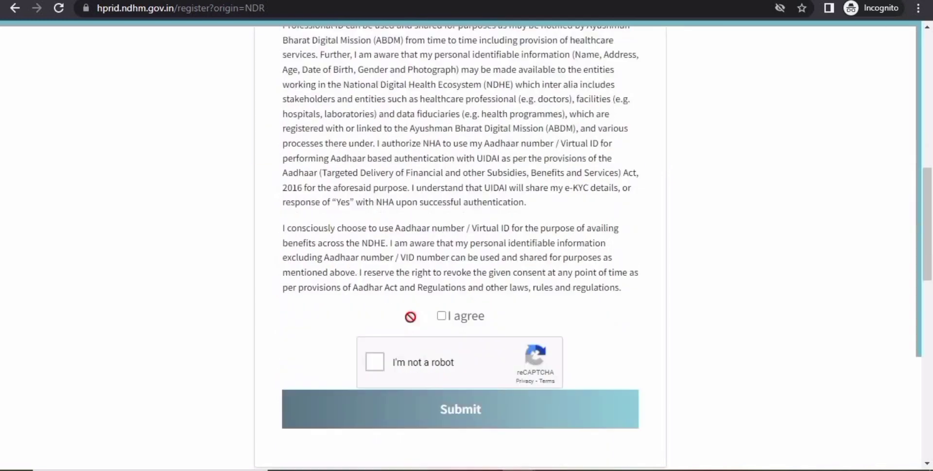
scroll(410, 317, down, 2)
click(441, 241)
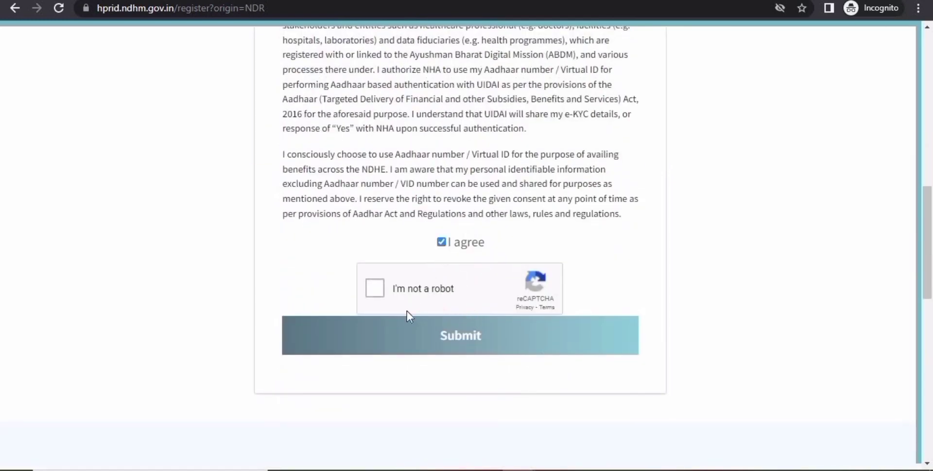
Step: Solve the hills image challenge and submit the Aadhaar number for an OTP
click(375, 289)
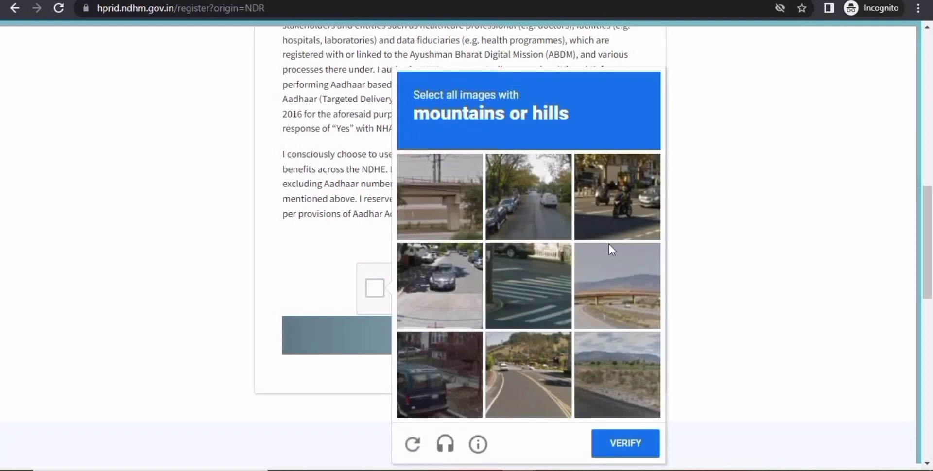
click(602, 285)
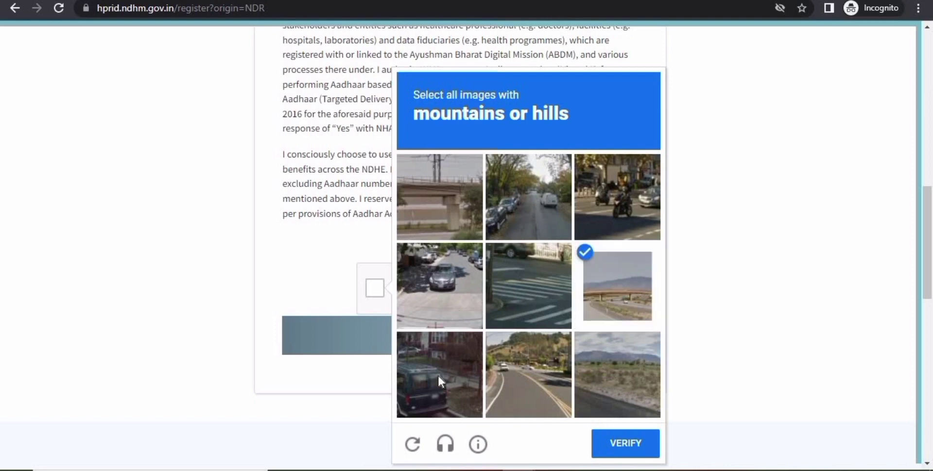
click(571, 377)
click(631, 387)
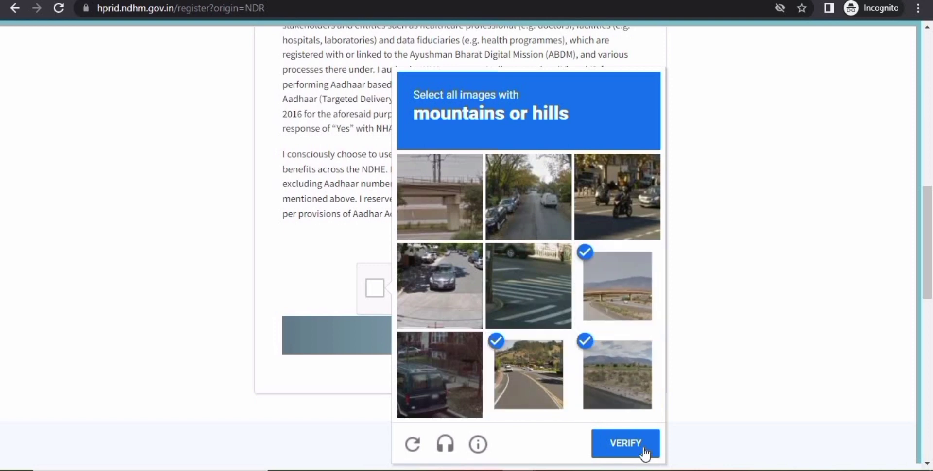
click(627, 440)
click(473, 348)
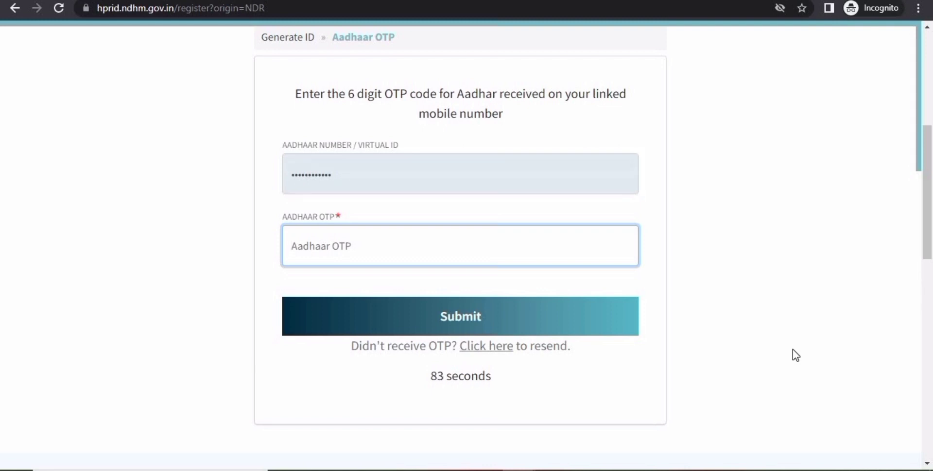
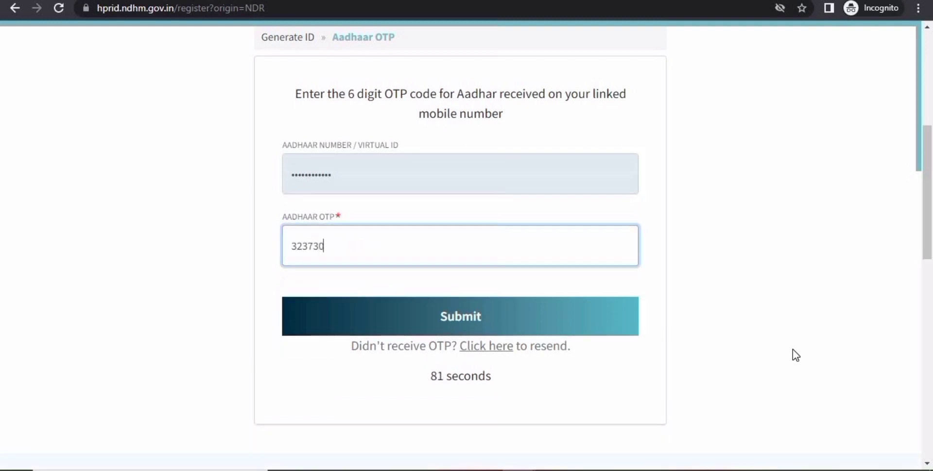
Step: Verify the Aadhaar OTP and enter the mobile number
click(517, 323)
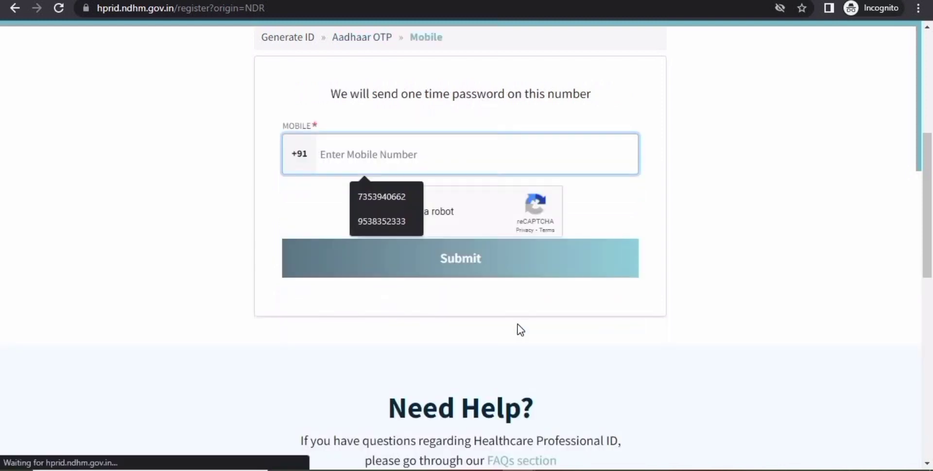
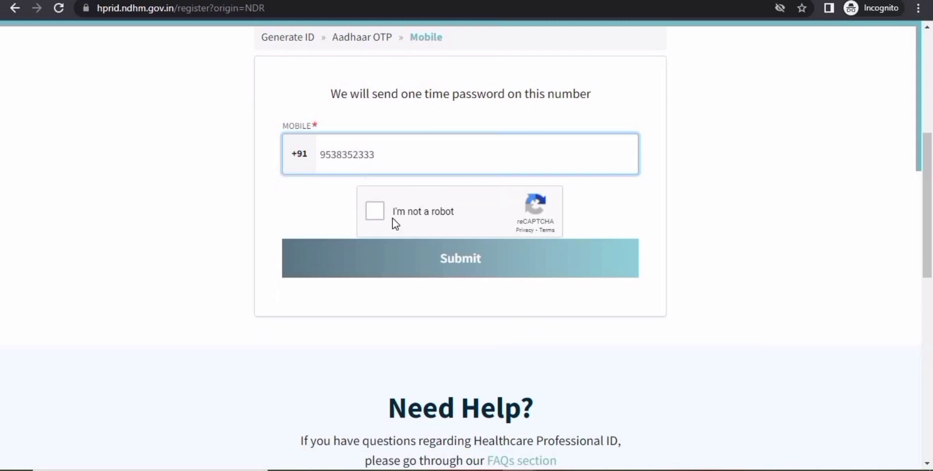
Step: Pass the crosswalk image challenge and submit the mobile number for an OTP
click(370, 218)
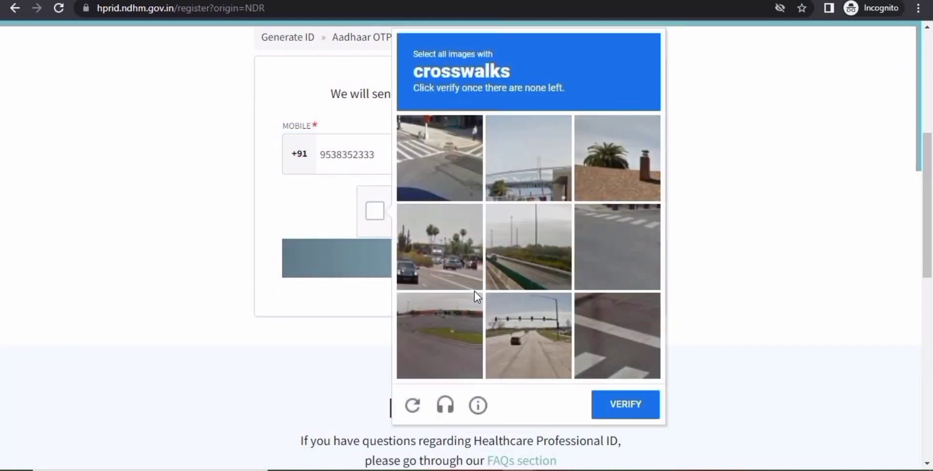
click(426, 160)
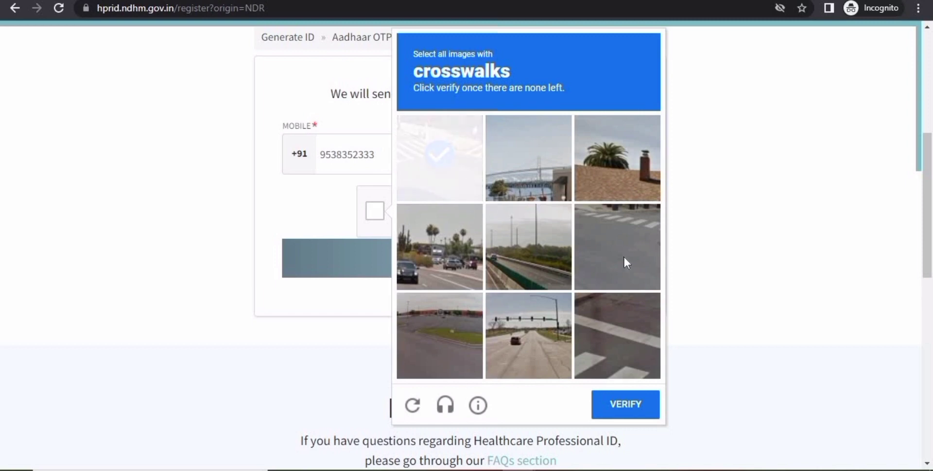
click(609, 261)
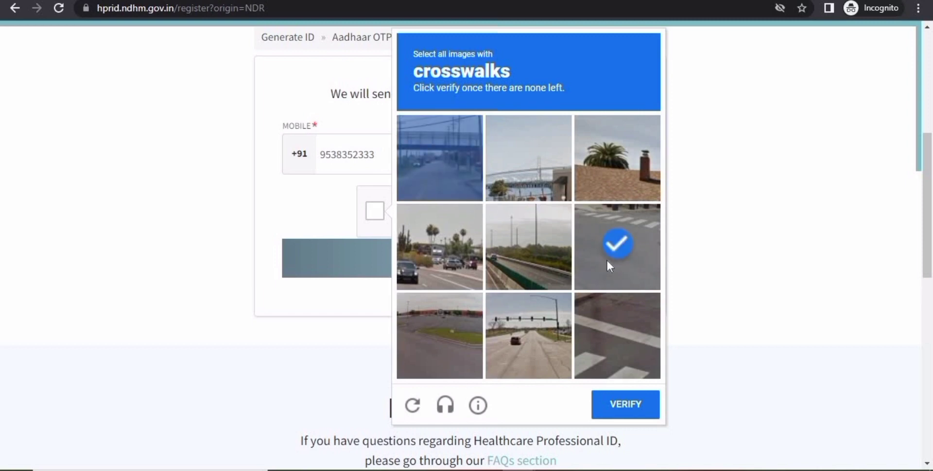
click(634, 350)
click(640, 413)
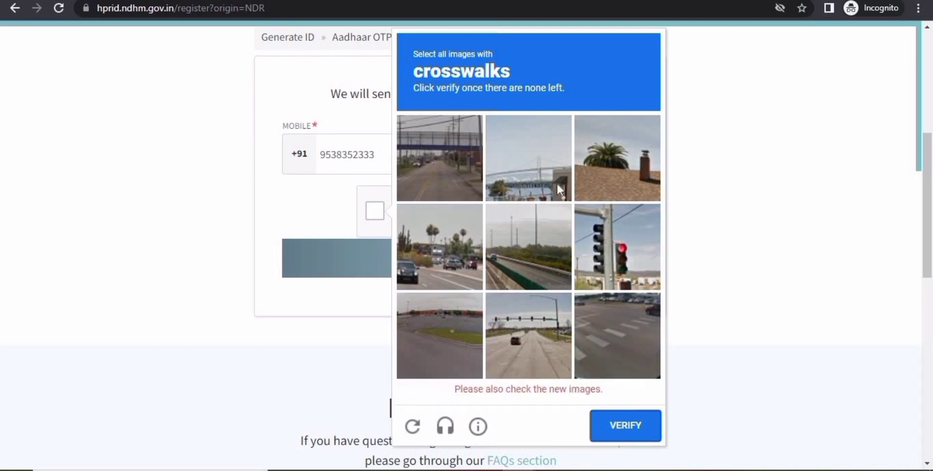
click(621, 345)
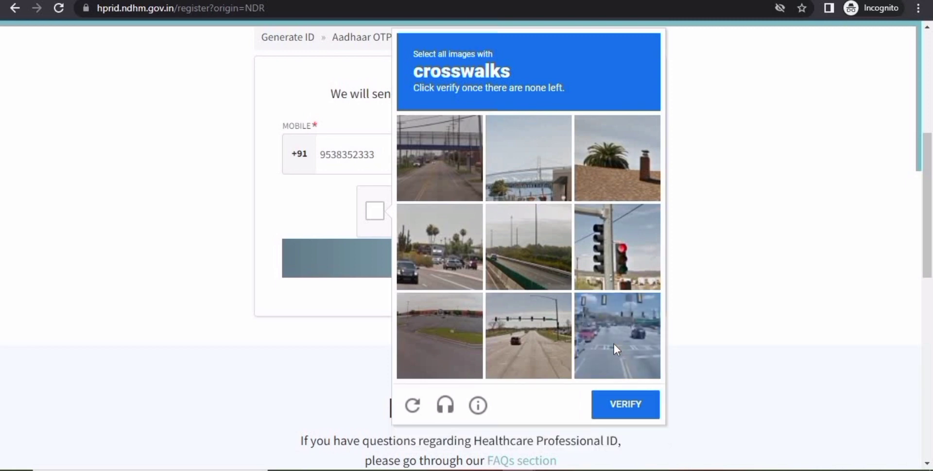
click(605, 346)
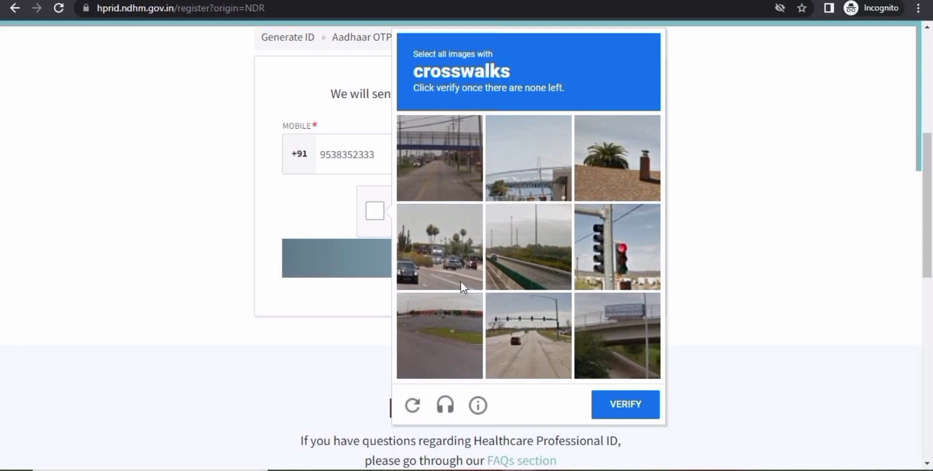
click(650, 412)
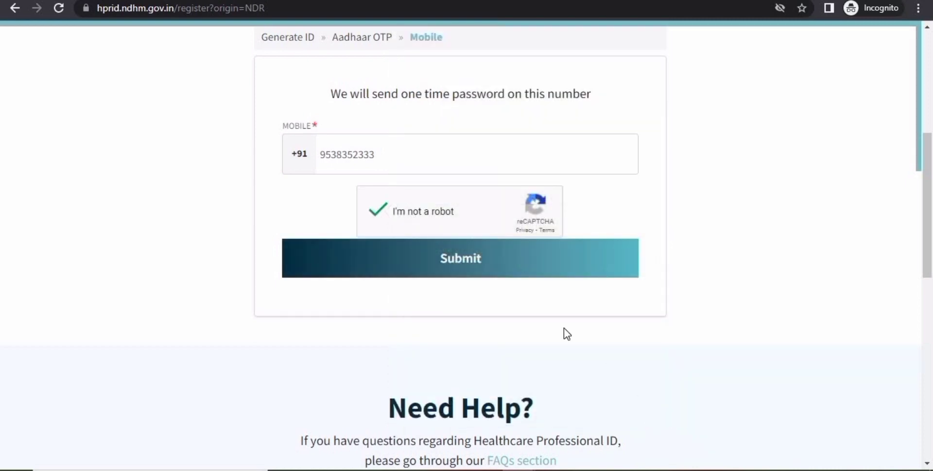
click(529, 259)
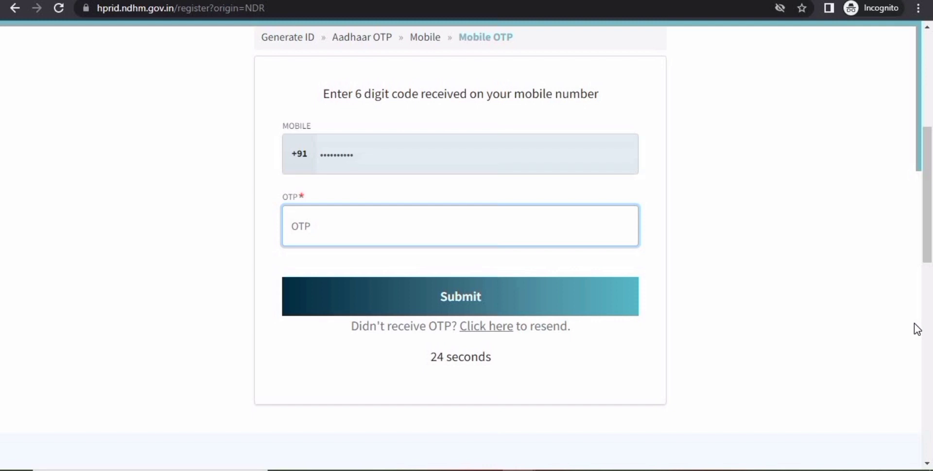
click(576, 311)
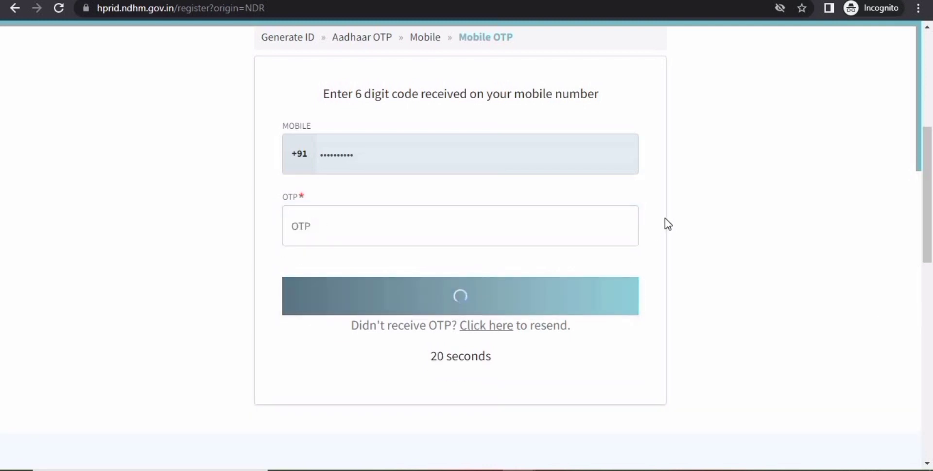
scroll(668, 214, down, 4)
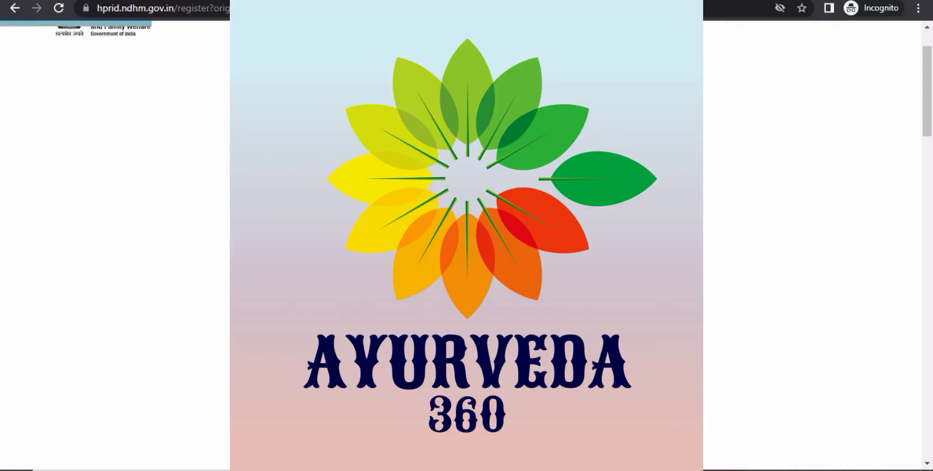
scroll(668, 215, down, 4)
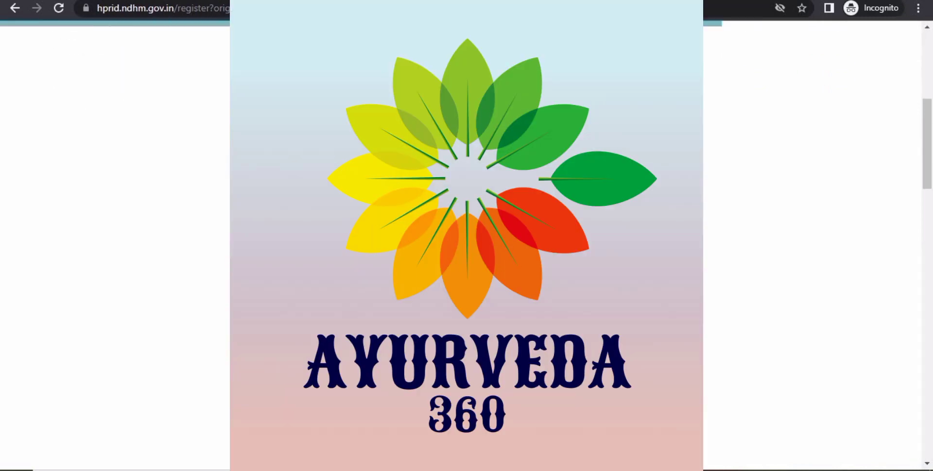
scroll(668, 211, down, 5)
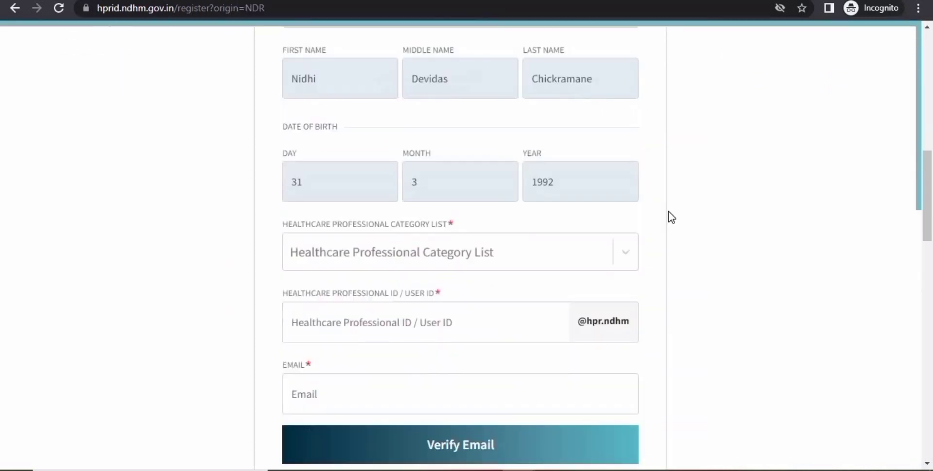
Step: Set Category to DOCTOR and Subcategory to AYURVEDA
click(546, 171)
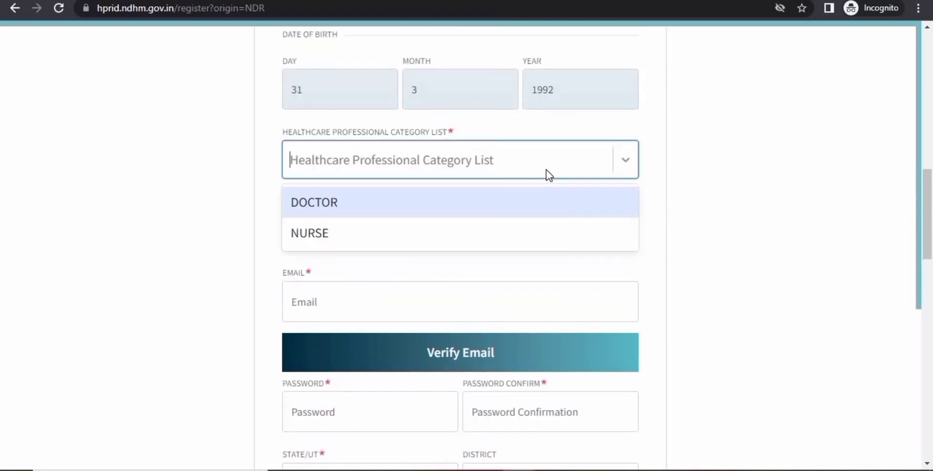
click(516, 200)
scroll(518, 200, down, 1)
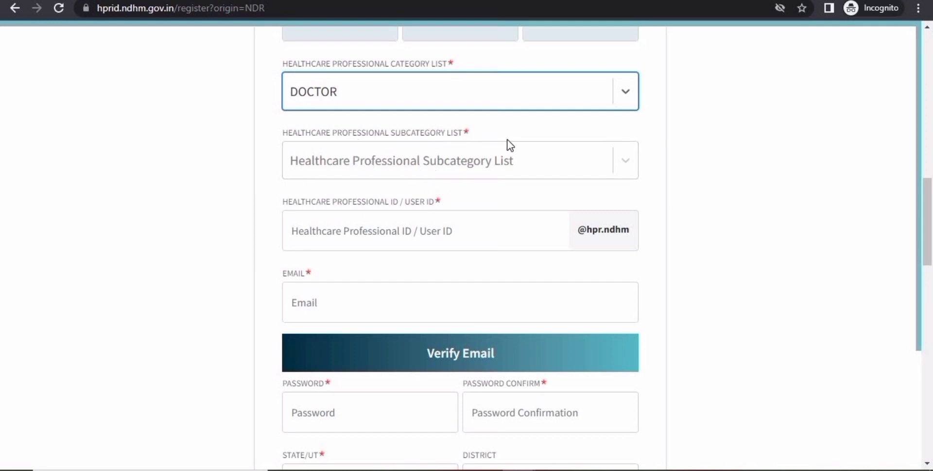
click(617, 165)
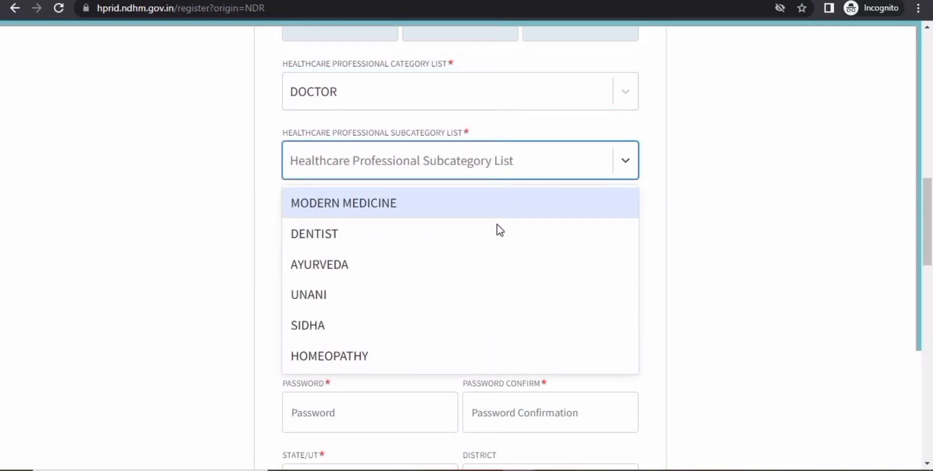
click(445, 260)
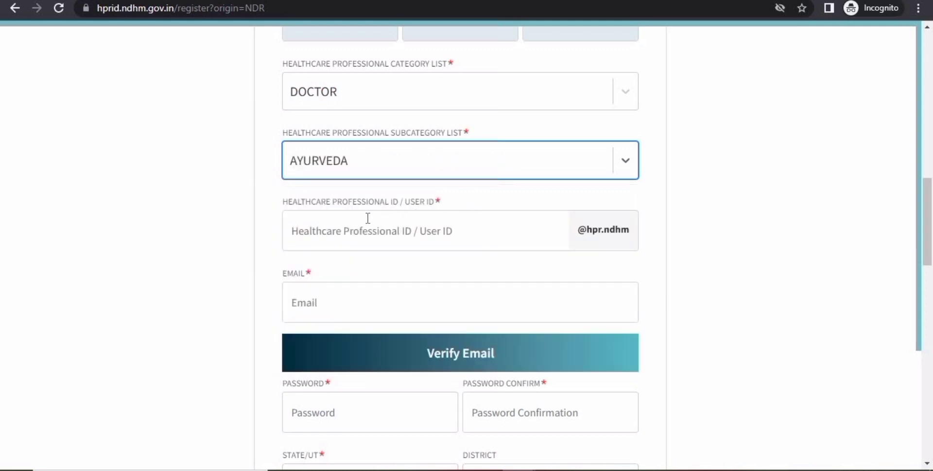
Step: Enter a lowercase Healthcare Professional ID and the e-mail address, then request e-mail verification
click(354, 229)
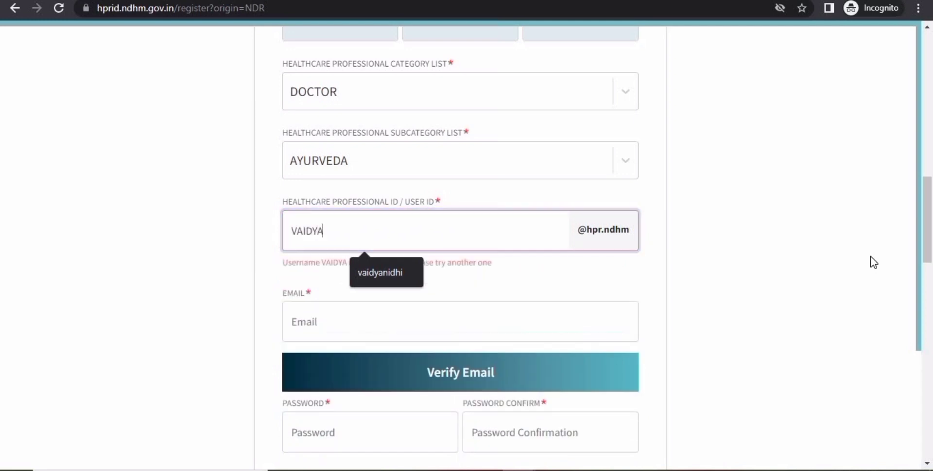
key(BackSpace)
key(BackSpace)
key(BackSpace)
key(BackSpace)
key(BackSpace)
key(BackSpace)
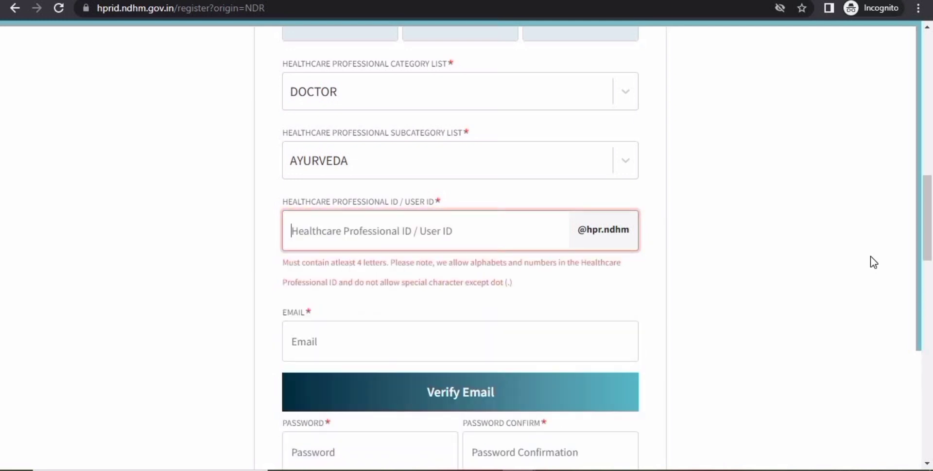
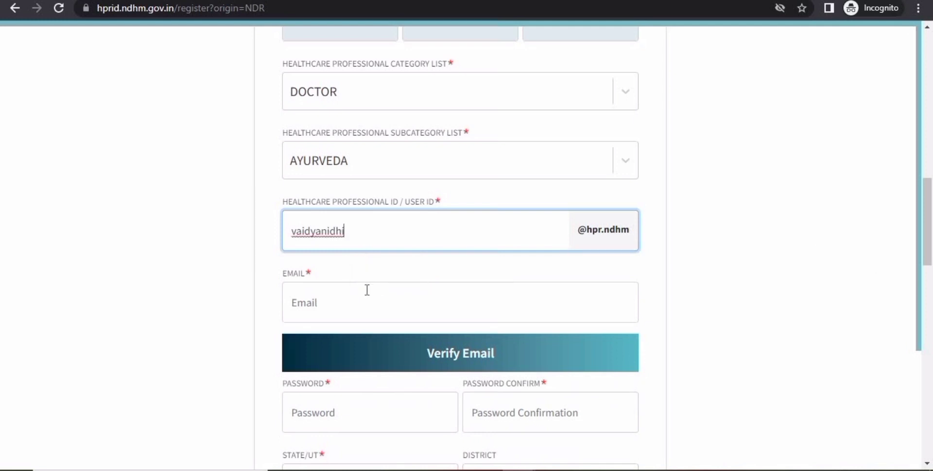
click(390, 294)
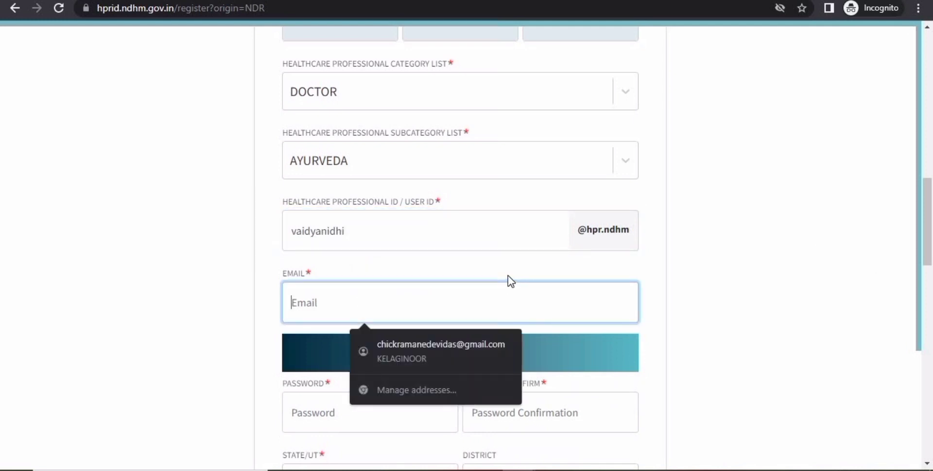
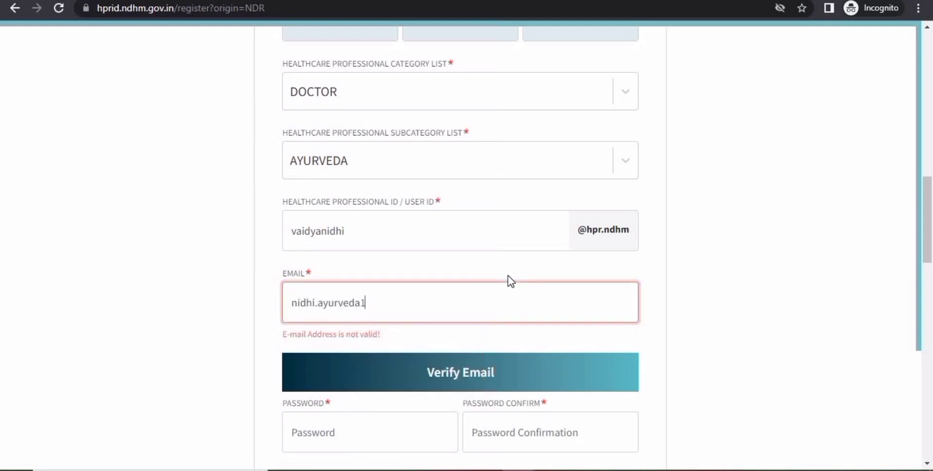
scroll(756, 358, down, 3)
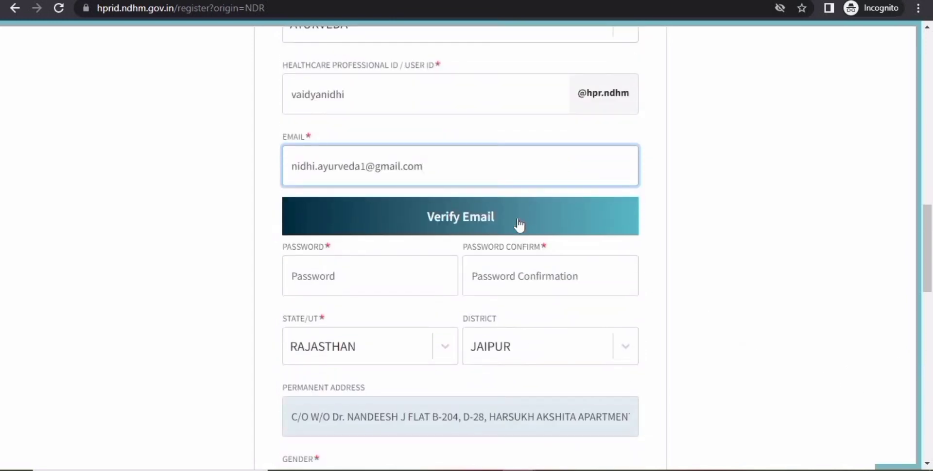
click(518, 223)
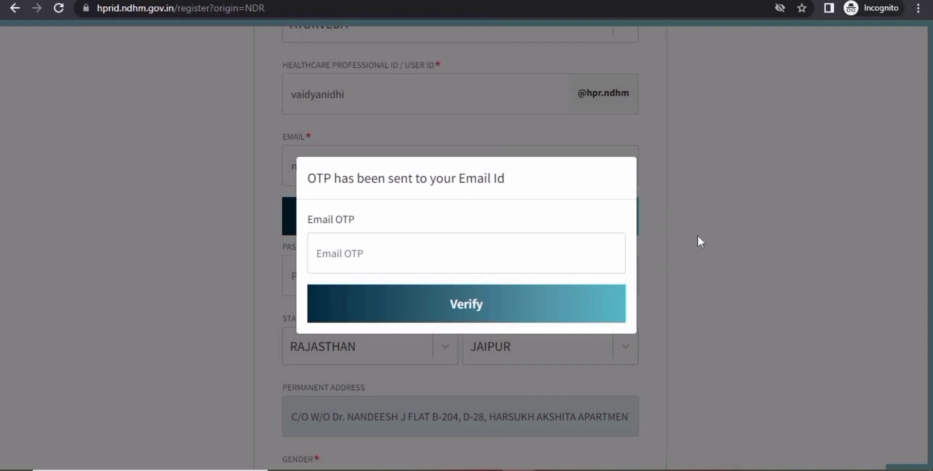
Step: Enter the e-mailed one-time code in Email OTP and verify the address
click(343, 251)
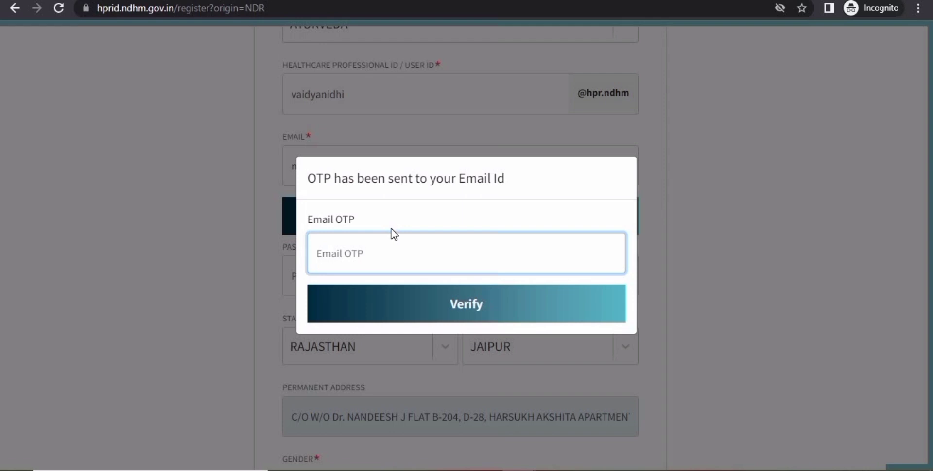
click(581, 310)
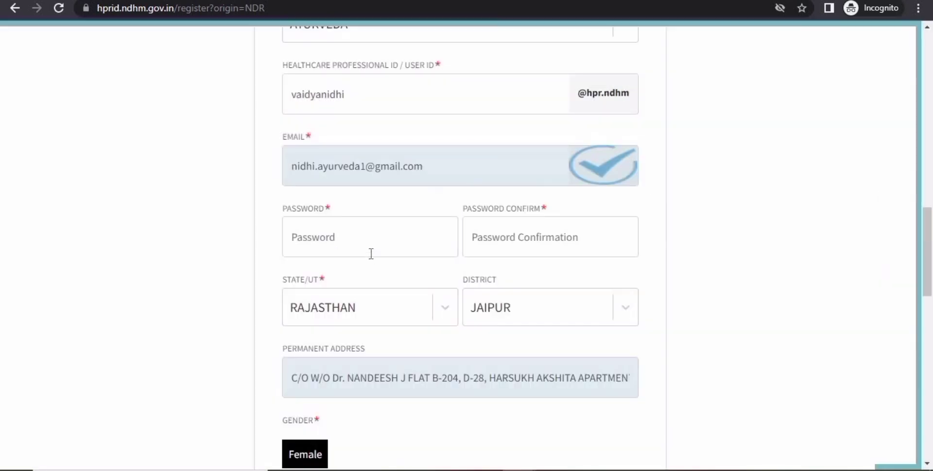
Step: Enter the account password and repeat it in Password Confirm
click(370, 238)
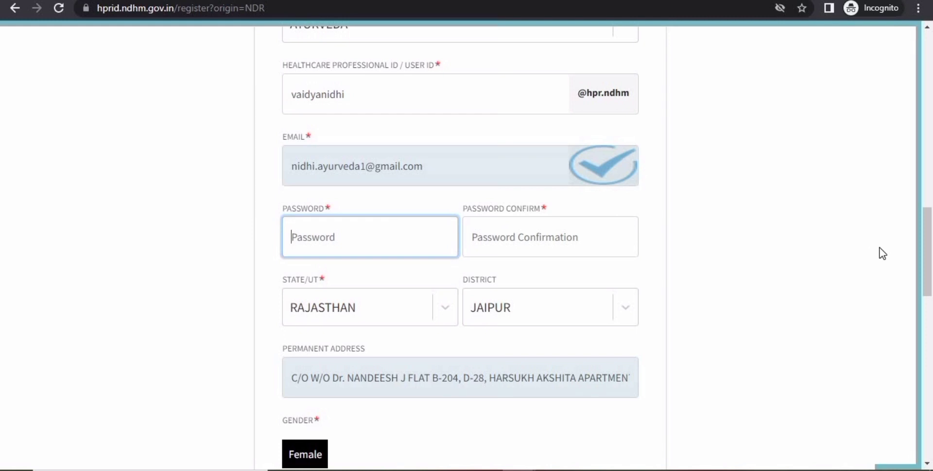
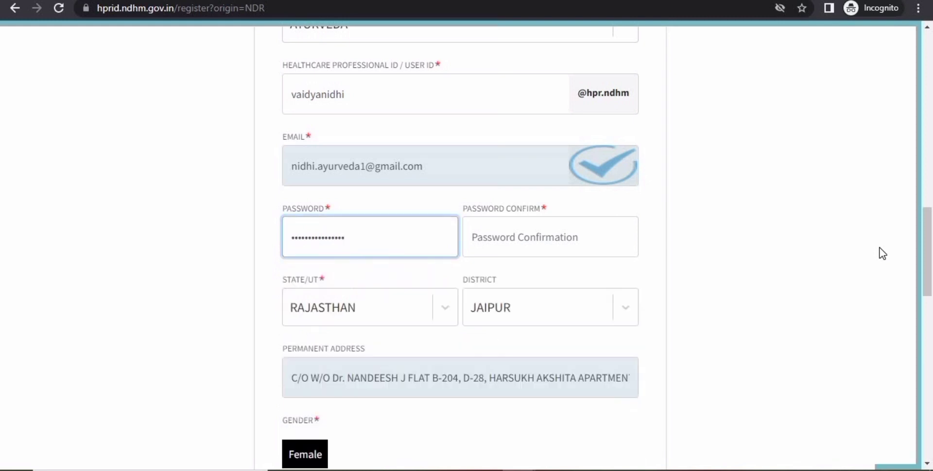
key(Tab)
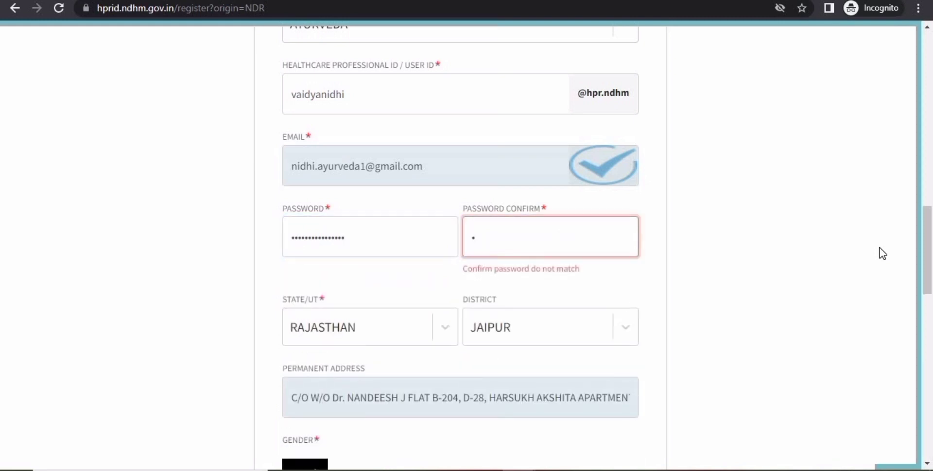
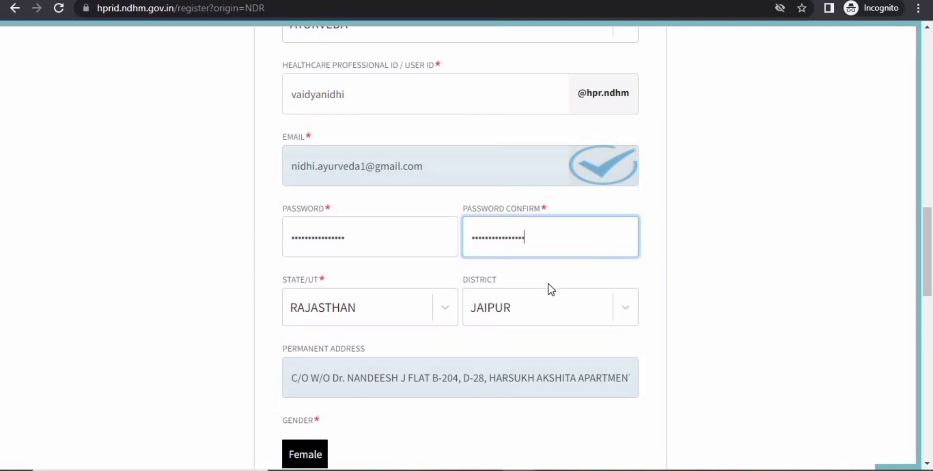
scroll(548, 284, down, 1)
scroll(389, 292, down, 1)
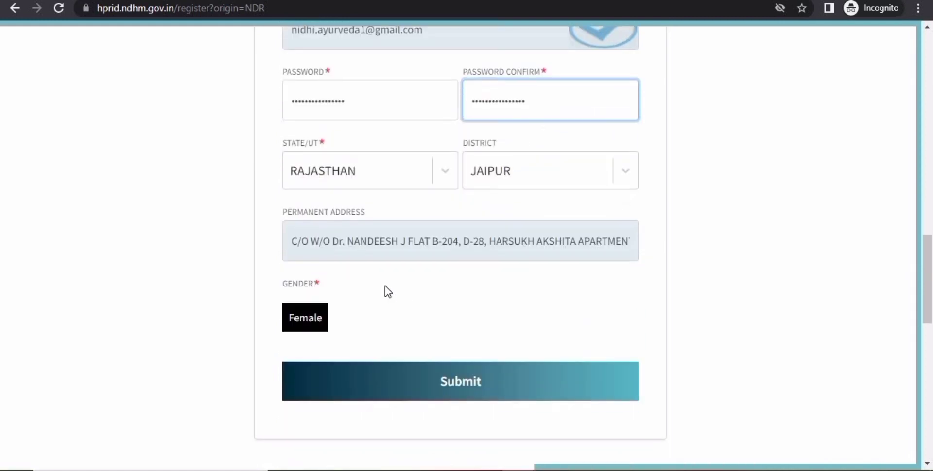
scroll(350, 291, down, 1)
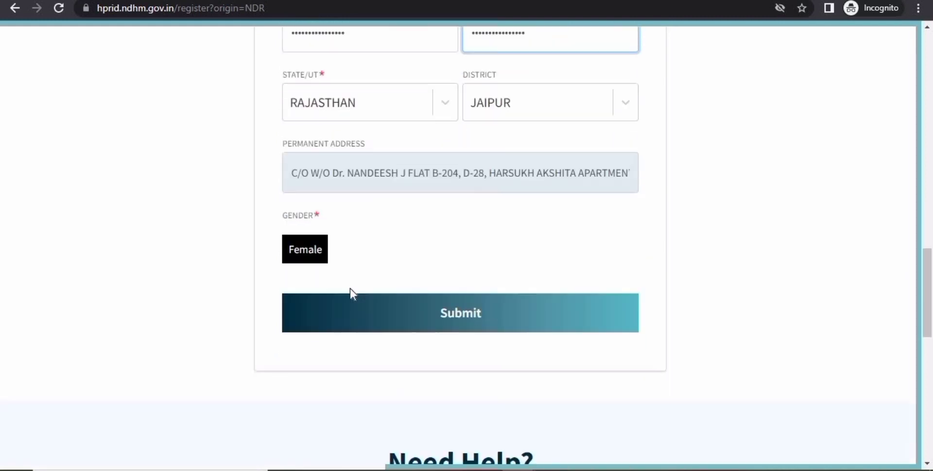
click(452, 325)
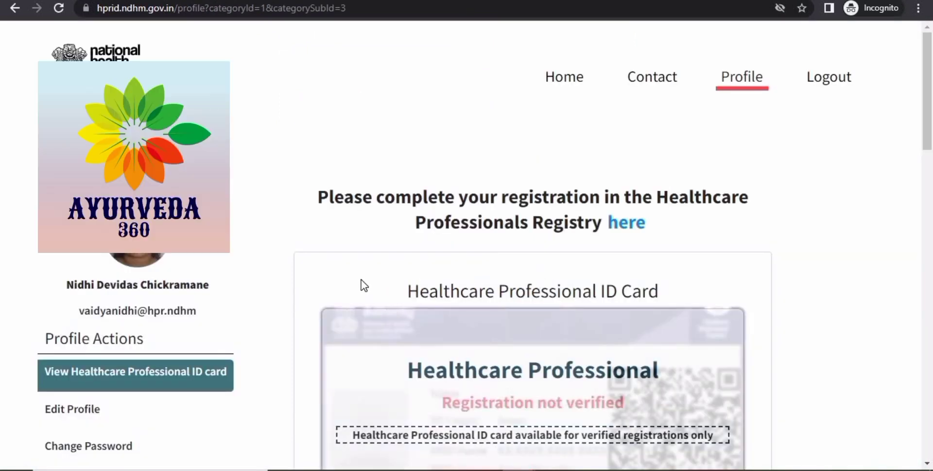
scroll(360, 280, down, 1)
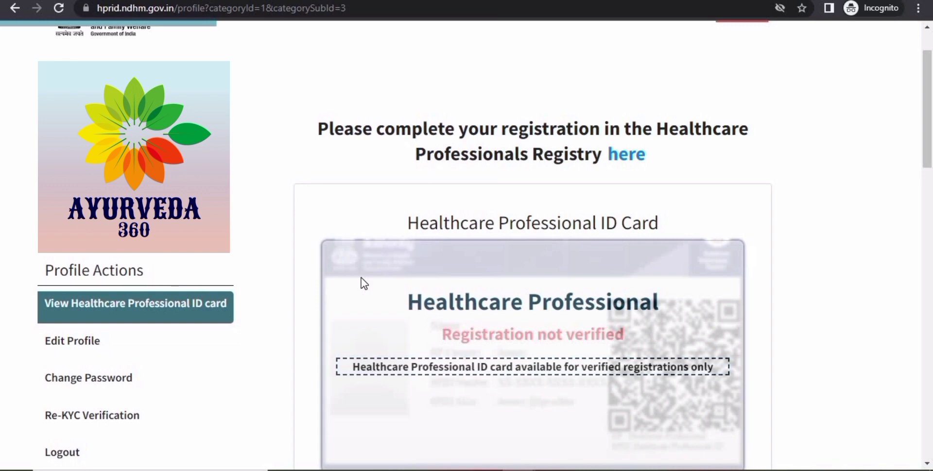
scroll(360, 278, down, 1)
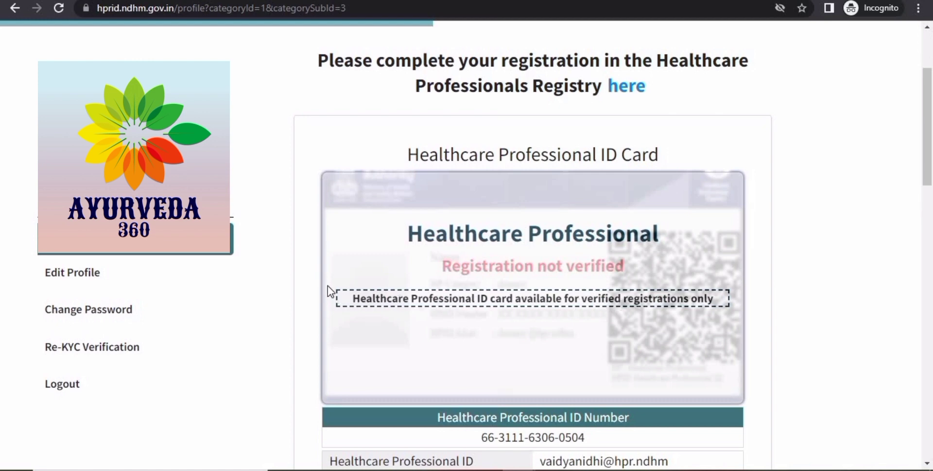
scroll(328, 287, down, 4)
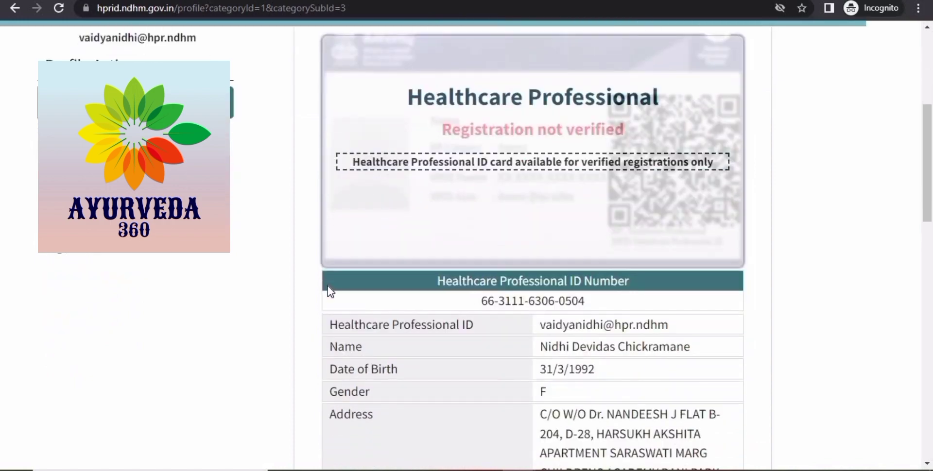
scroll(328, 287, down, 5)
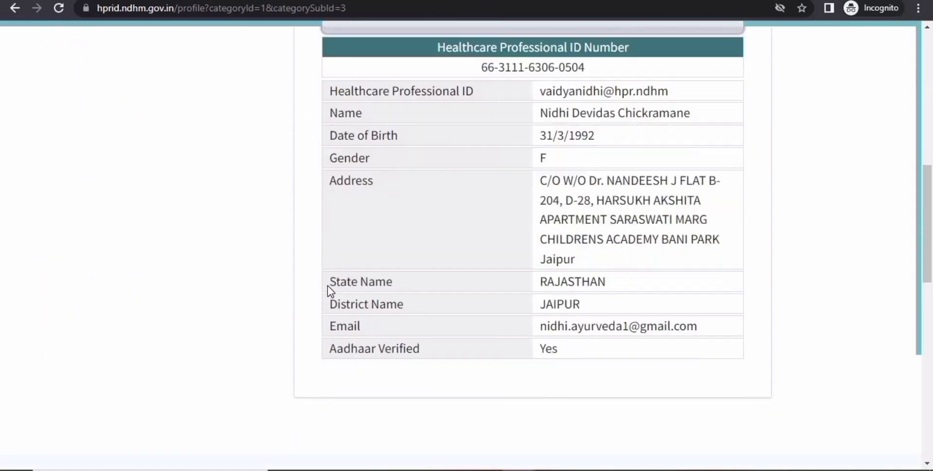
scroll(328, 287, down, 7)
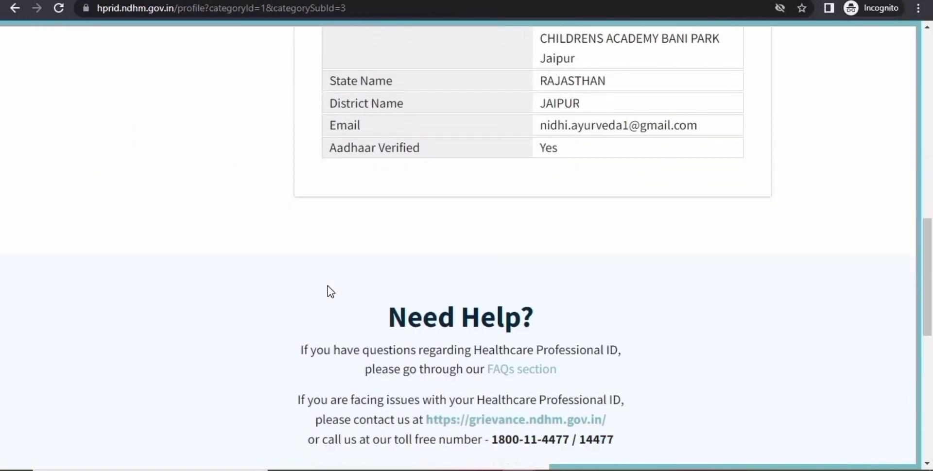
scroll(327, 285, down, 3)
scroll(328, 283, up, 12)
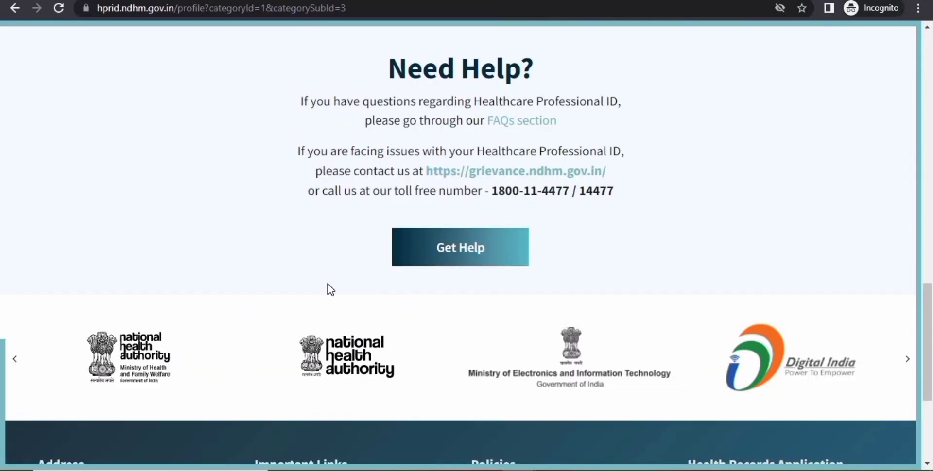
scroll(328, 285, up, 7)
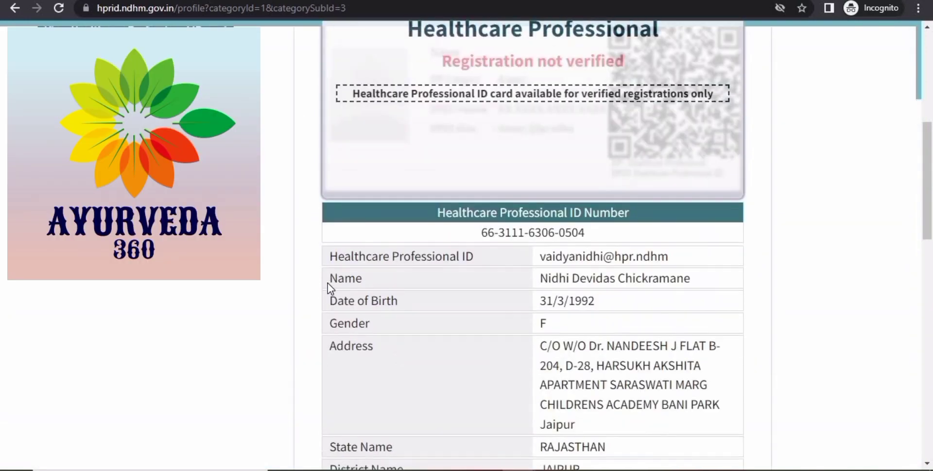
scroll(328, 283, up, 3)
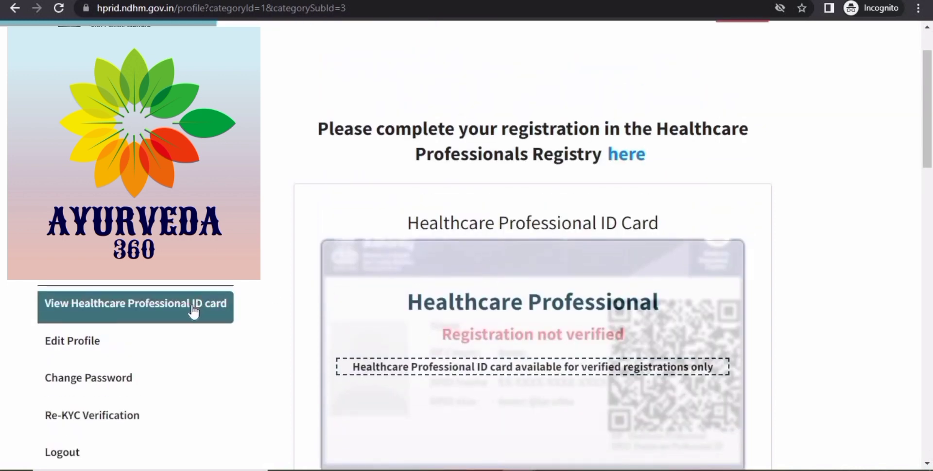
scroll(481, 290, up, 2)
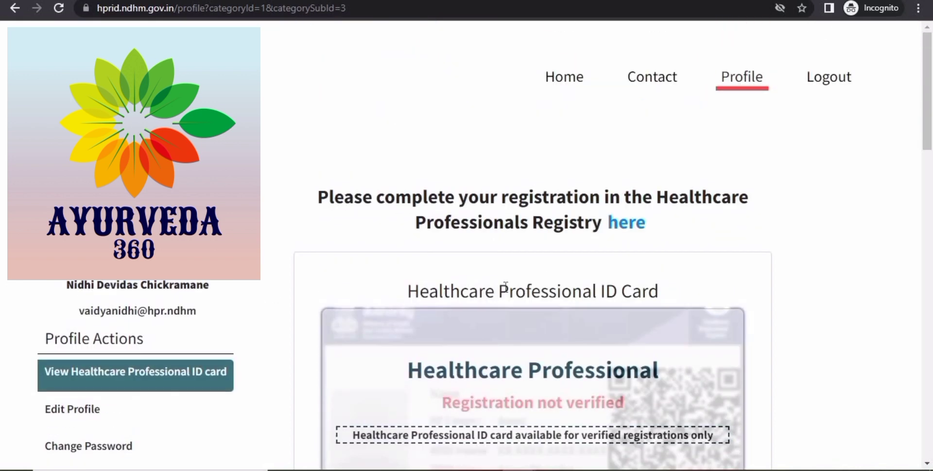
Step: Open the HPR profile form and scroll to the Additional Personal Details section
click(628, 227)
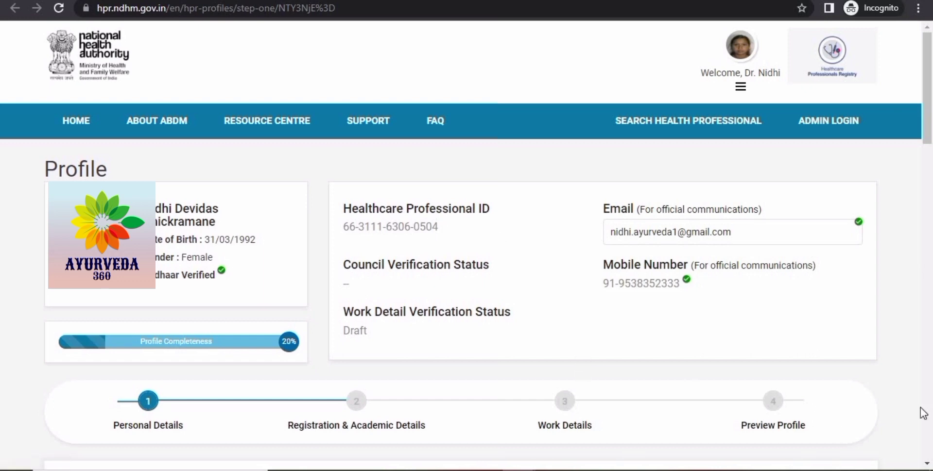
drag(439, 227, 342, 208)
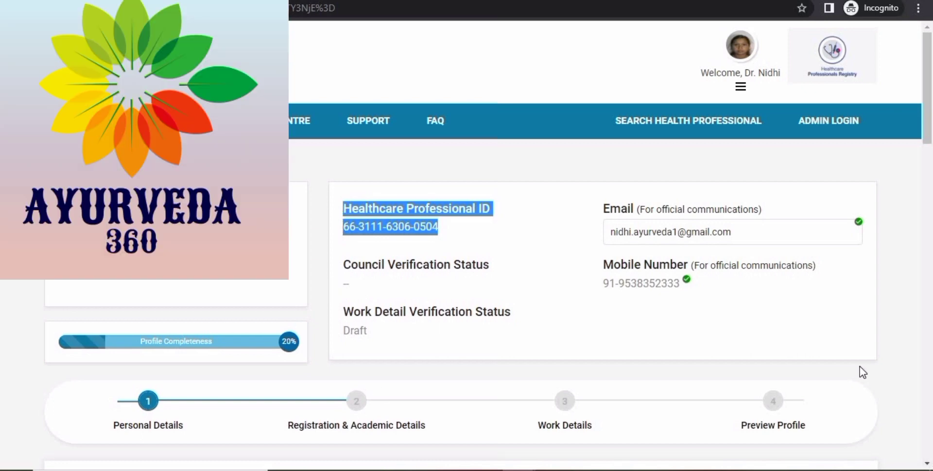
scroll(859, 367, down, 3)
scroll(859, 367, down, 2)
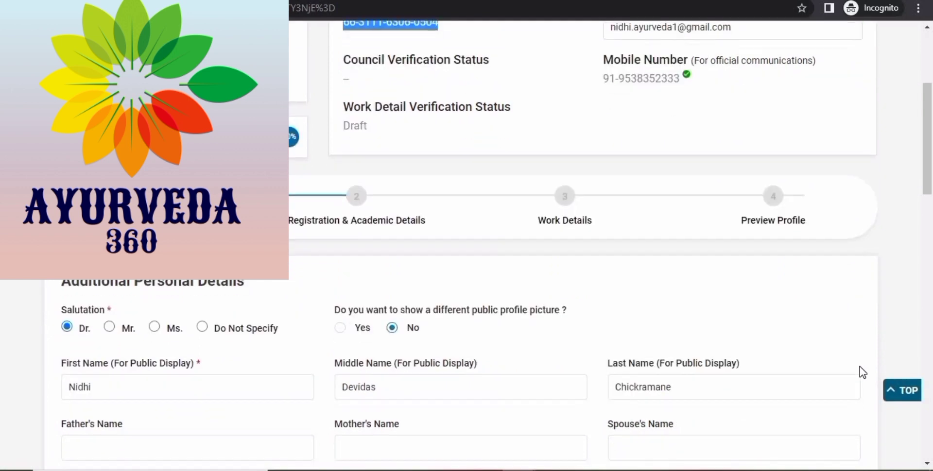
scroll(860, 367, down, 2)
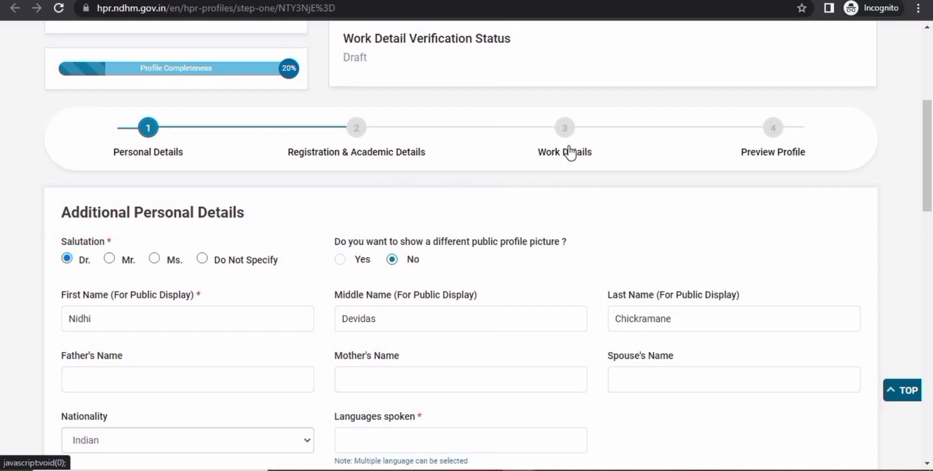
scroll(291, 305, down, 2)
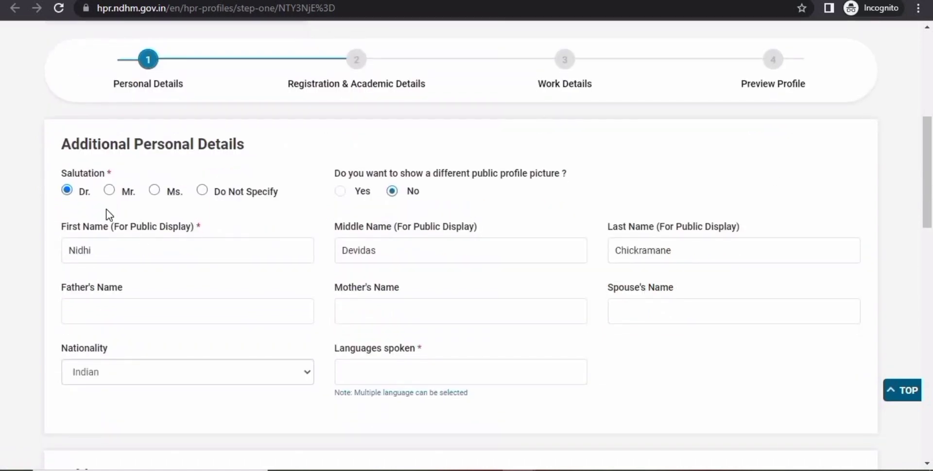
Step: Fill Father's Name by copying the middle name and surname from the name fields
scroll(133, 250, down, 2)
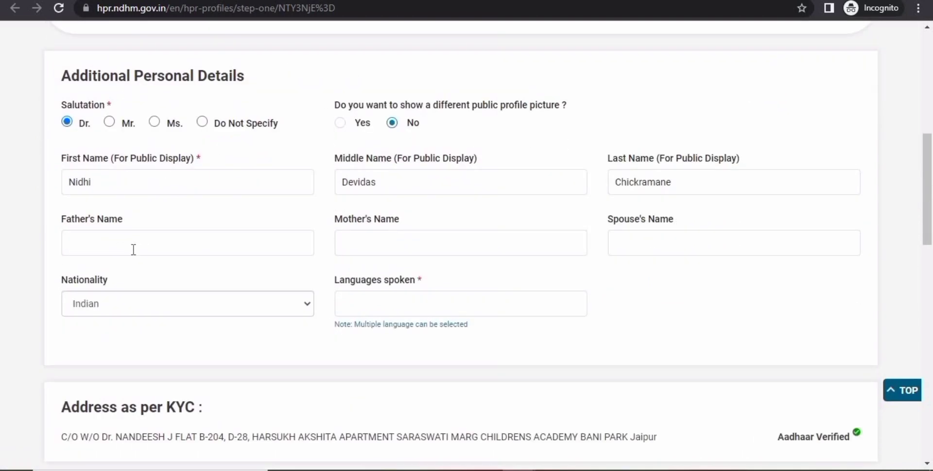
click(253, 235)
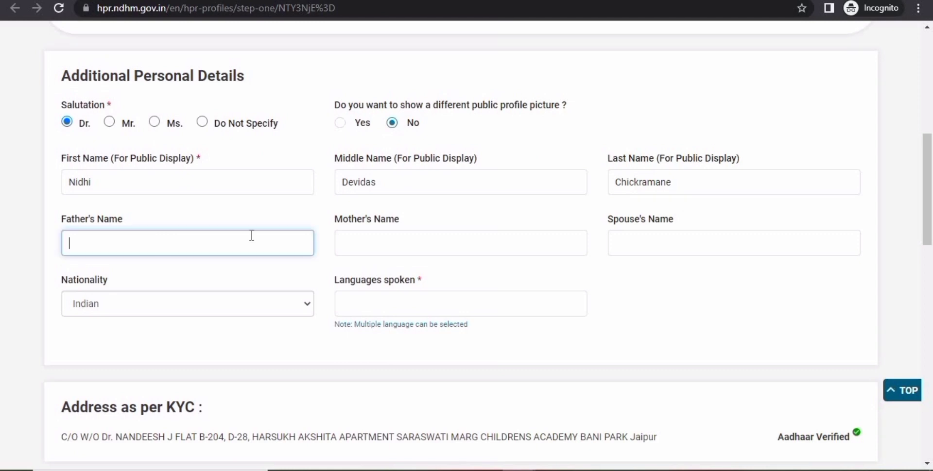
double_click(385, 182)
key(ctrl+c)
click(236, 249)
key(ctrl+v)
drag(671, 183, 594, 189)
key(ctrl+c)
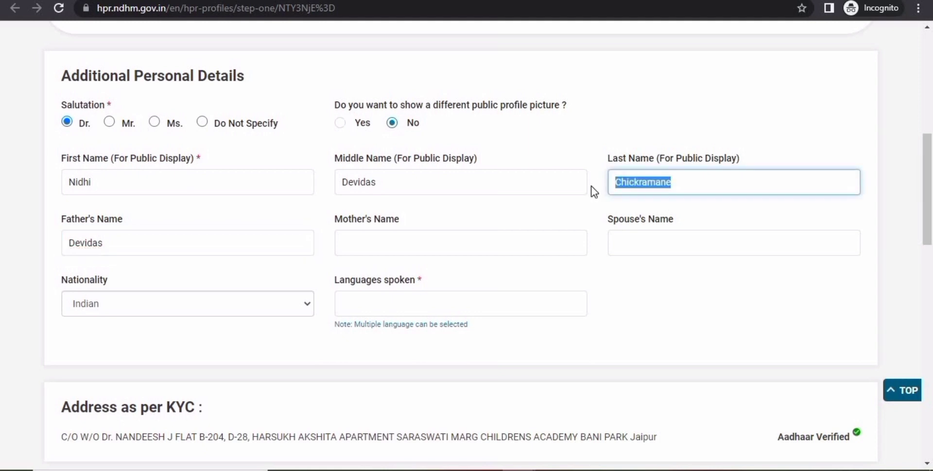
click(175, 241)
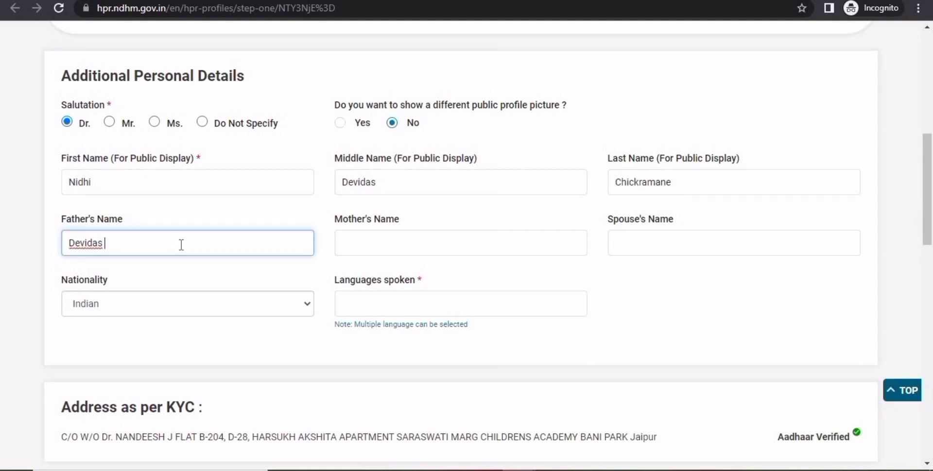
key(ctrl+v)
Step: Fill Mother's Name with the family surname appended, and enter the spouse's name
click(443, 244)
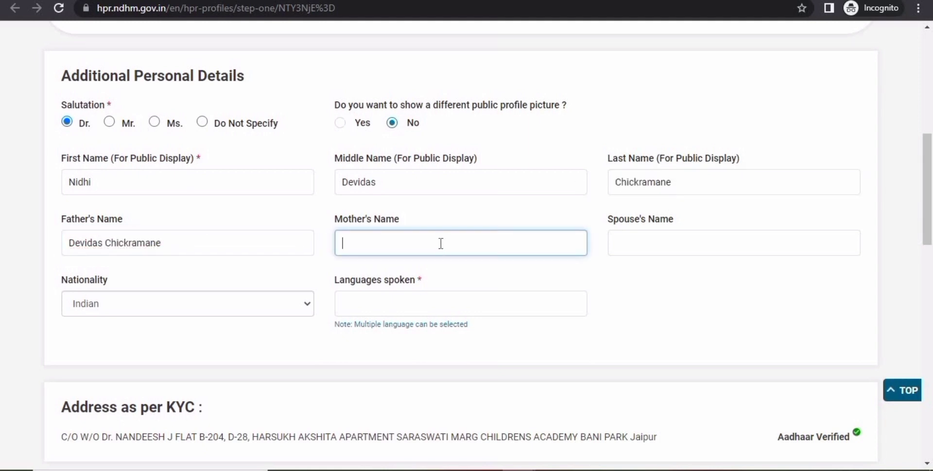
text(Swati)
key(shift+Tab)
key(ctrl+c)
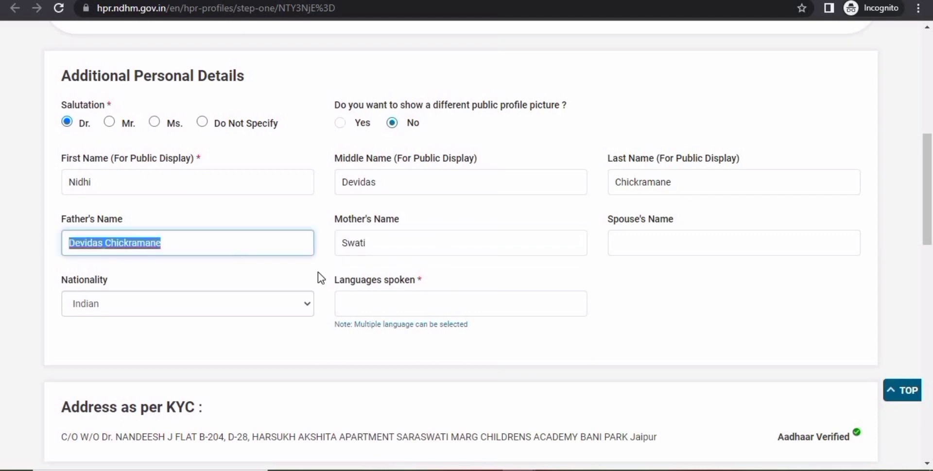
click(423, 248)
key(ctrl+v)
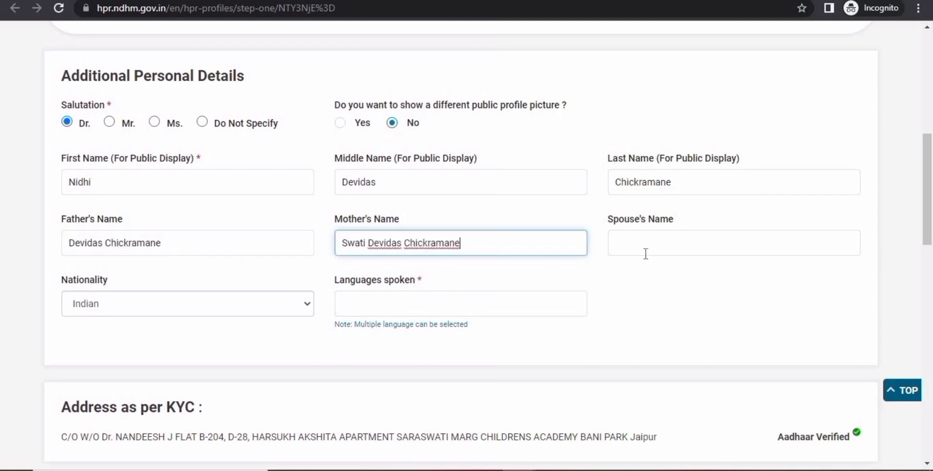
click(641, 248)
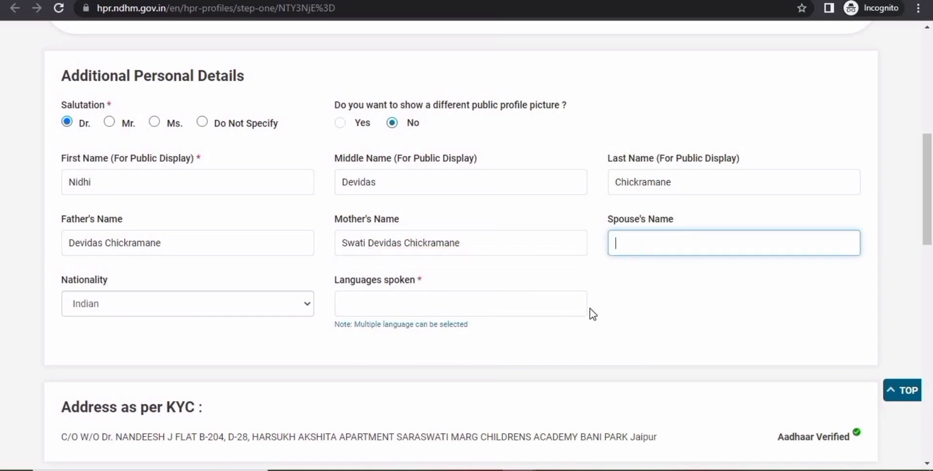
scroll(601, 312, down, 1)
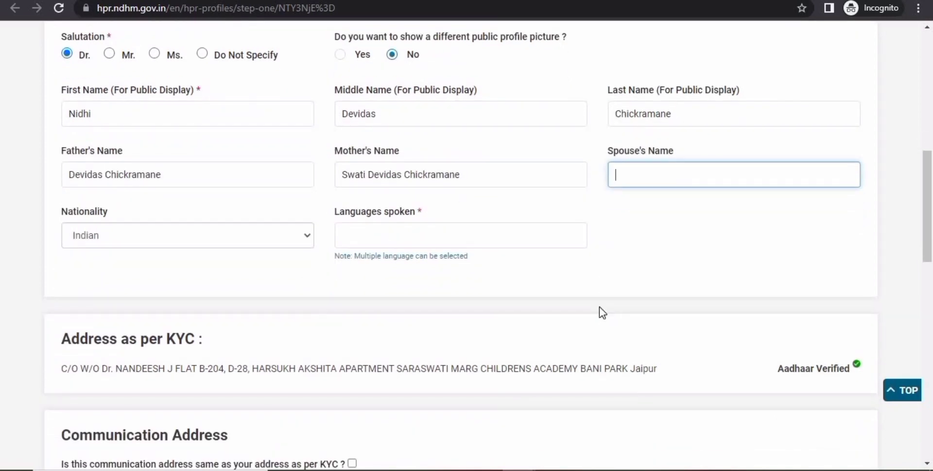
text(Nandeesh J)
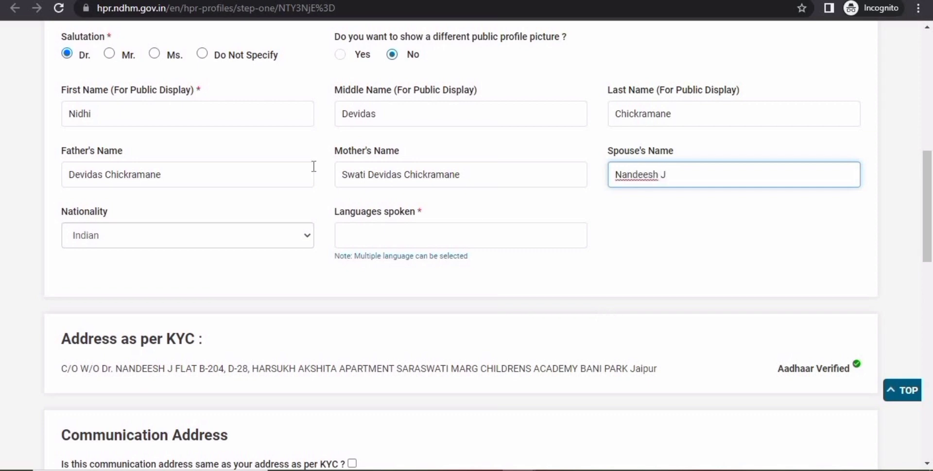
Step: Add English, Hindi and Kannada to Languages spoken
click(397, 236)
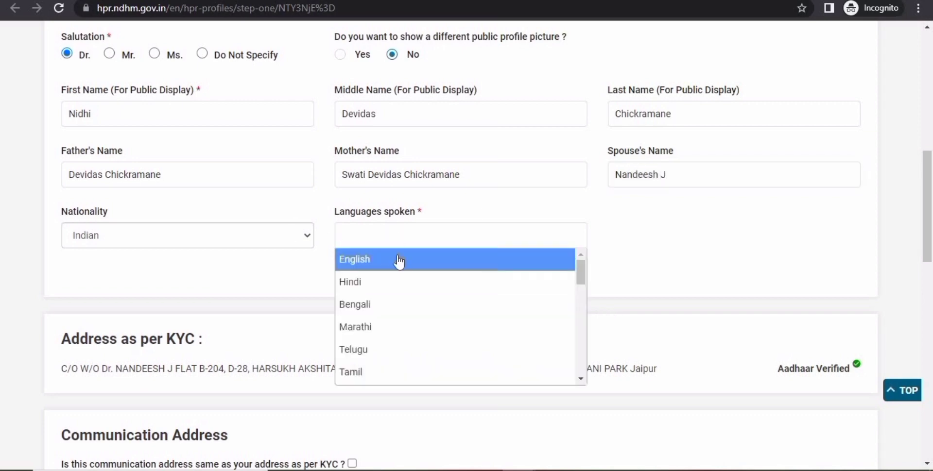
click(398, 261)
click(398, 236)
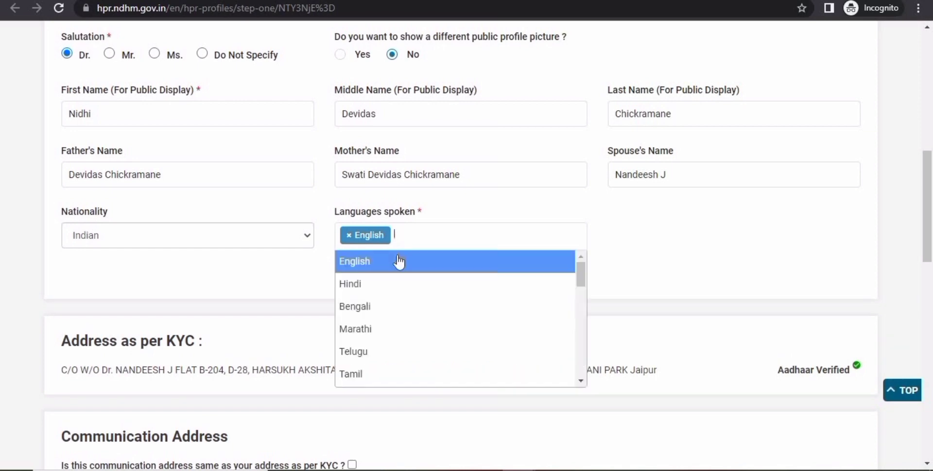
click(395, 283)
click(446, 243)
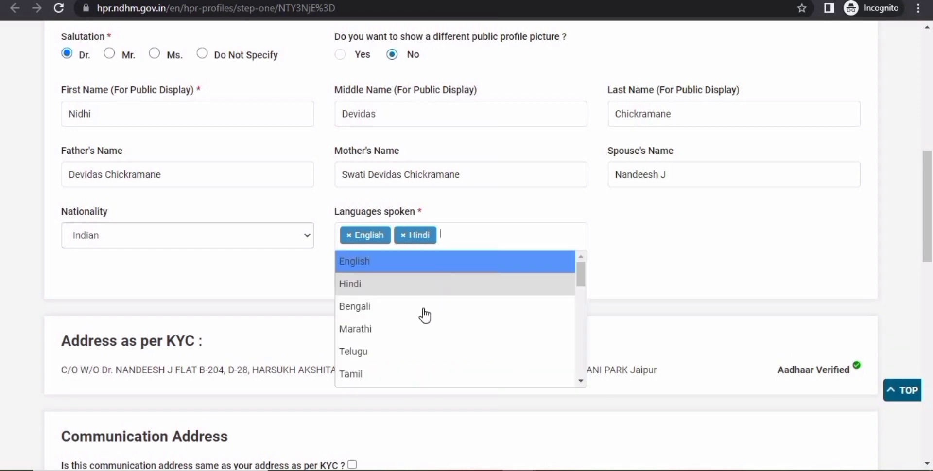
scroll(423, 335, down, 2)
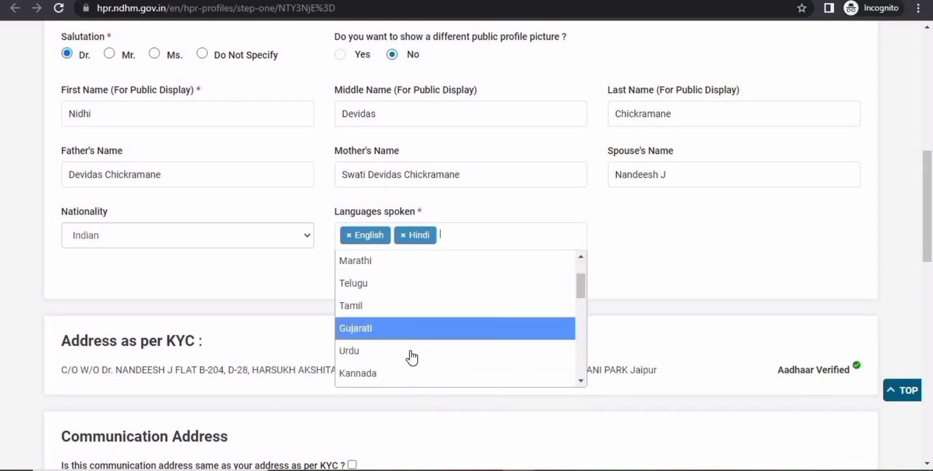
click(408, 374)
Step: Add Marathi and Konkani to Languages spoken
click(512, 232)
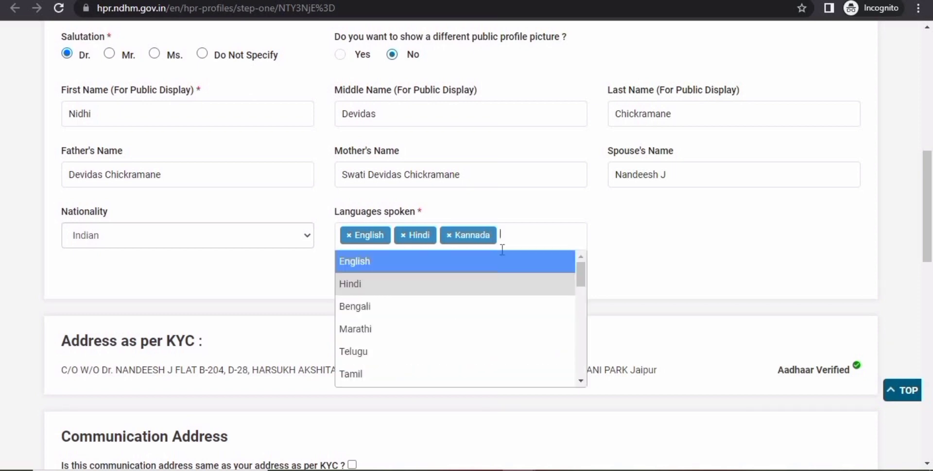
click(487, 324)
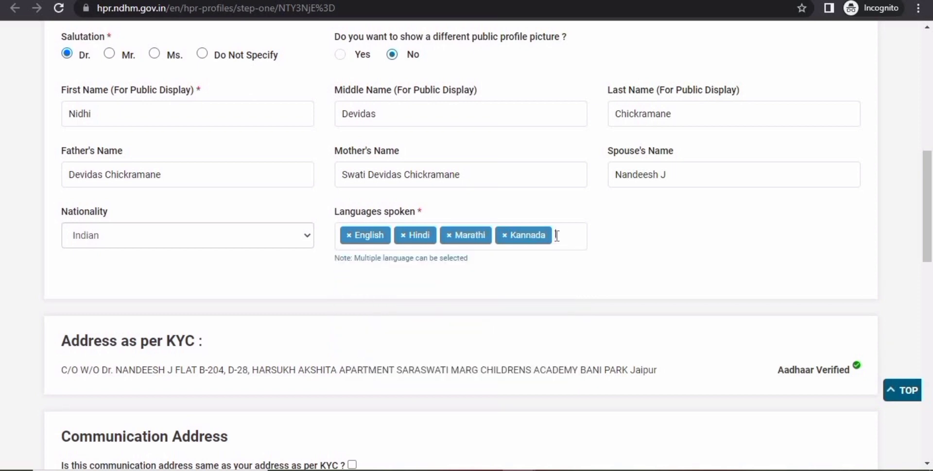
click(556, 235)
scroll(518, 301, down, 1)
scroll(518, 302, down, 3)
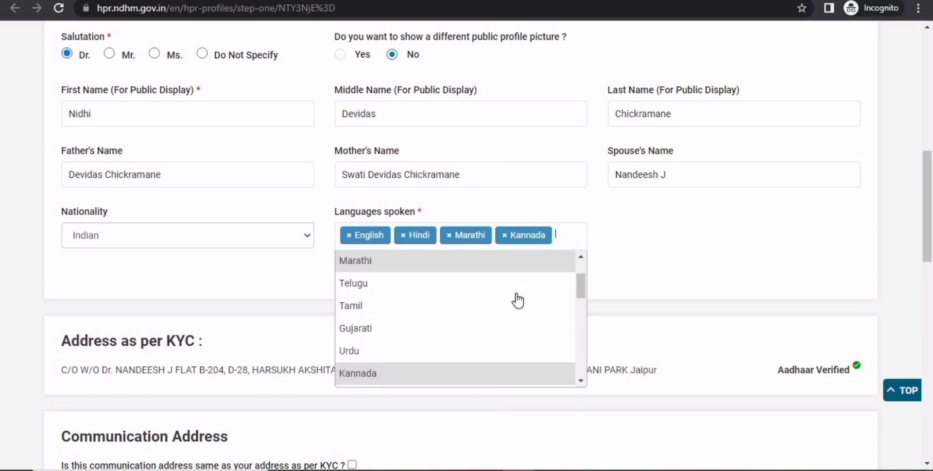
scroll(518, 301, down, 1)
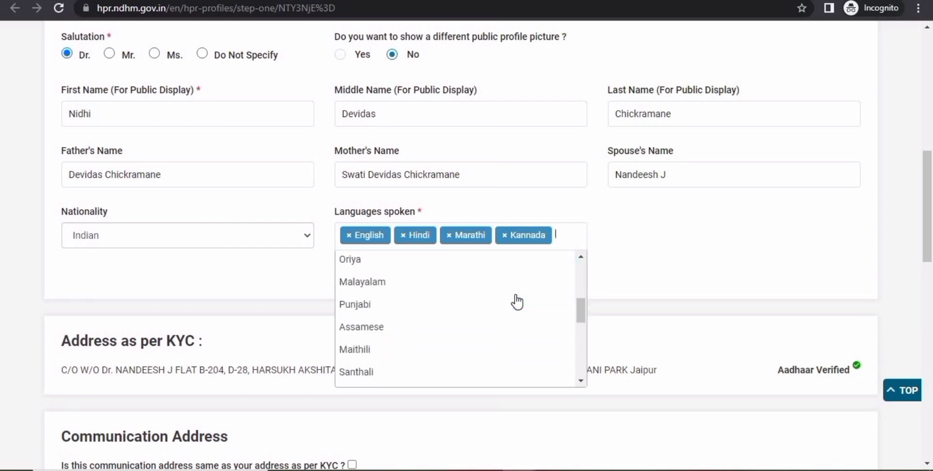
scroll(518, 301, down, 1)
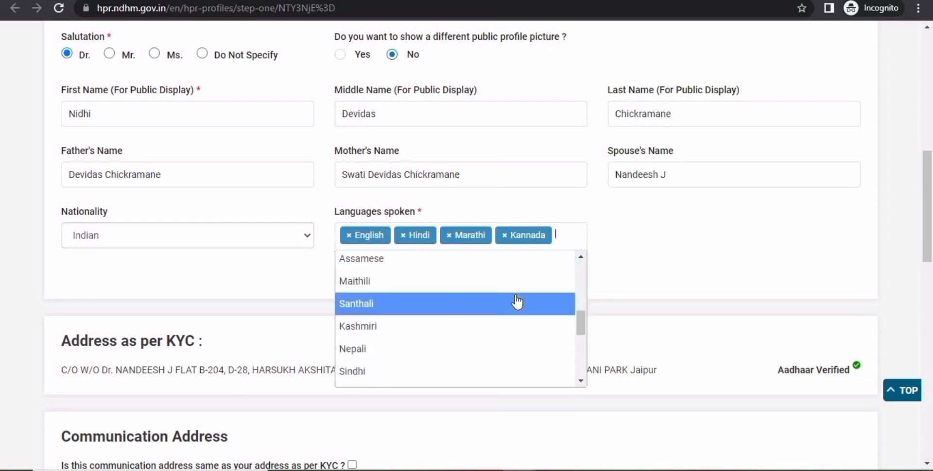
scroll(518, 301, down, 1)
click(483, 348)
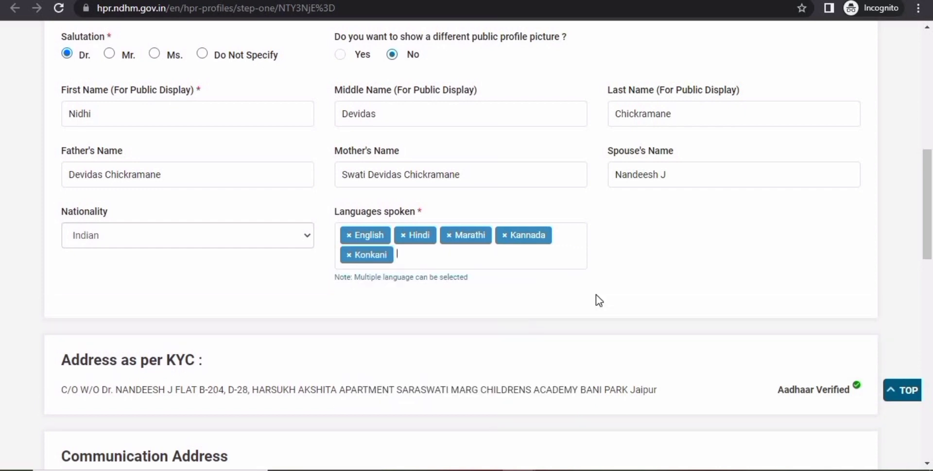
scroll(643, 258, down, 3)
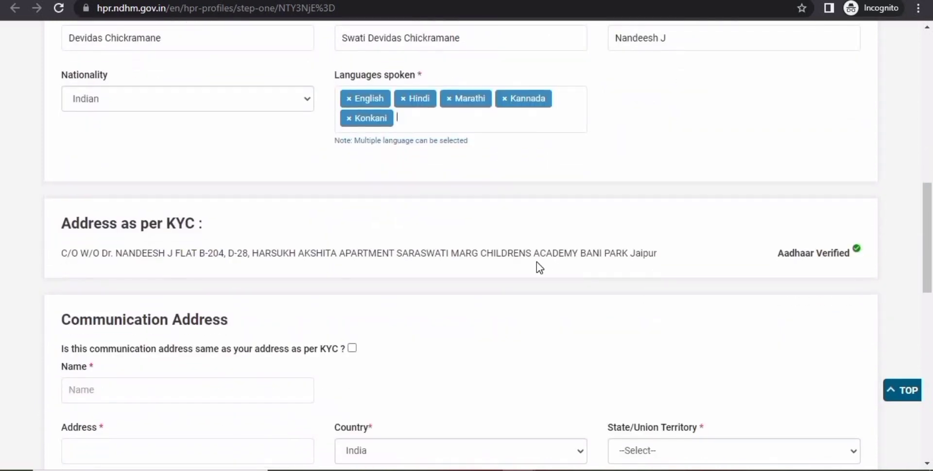
scroll(537, 263, down, 5)
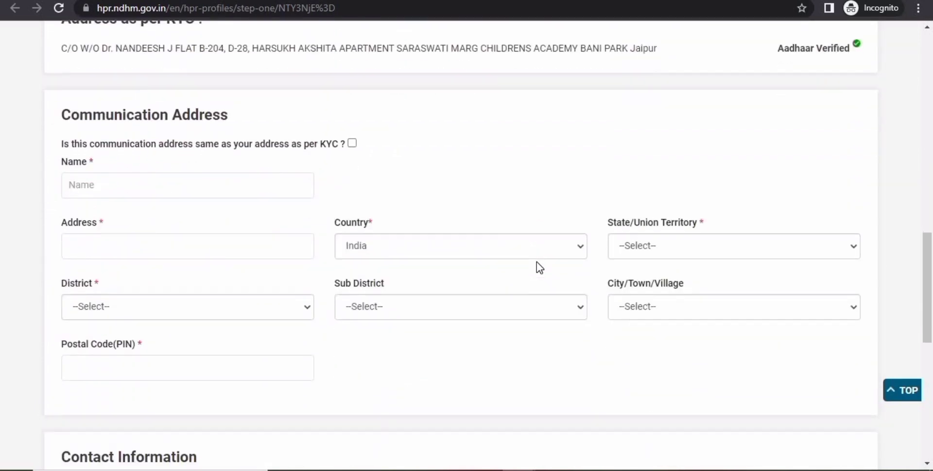
Step: Enter the doctor's full name and flat/street address under Communication Address, trimming the unfinished city
scroll(536, 265, down, 1)
scroll(536, 261, down, 1)
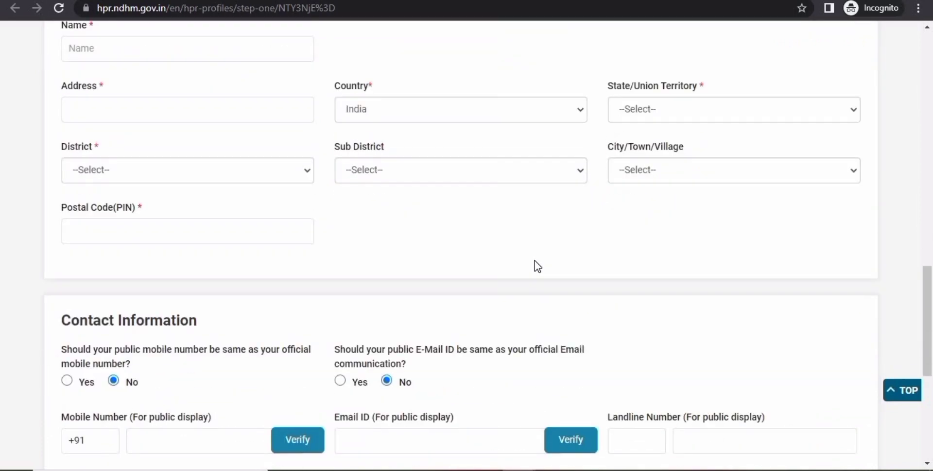
scroll(534, 261, up, 1)
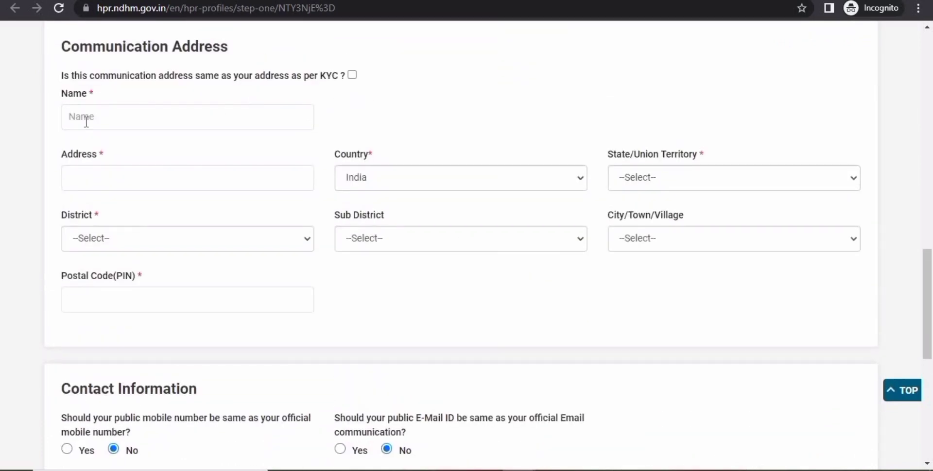
click(86, 122)
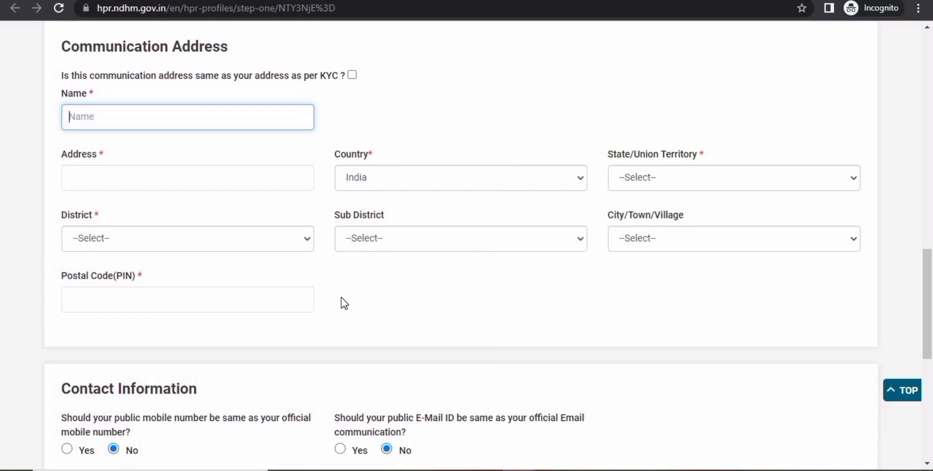
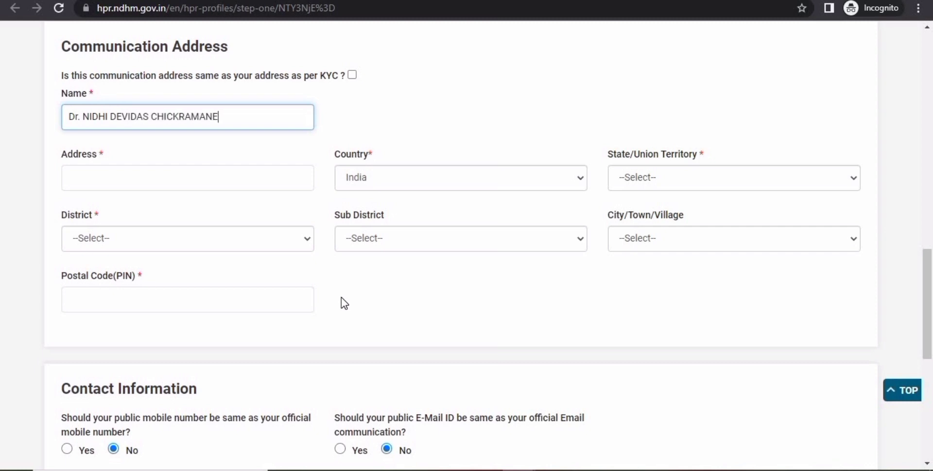
key(Tab)
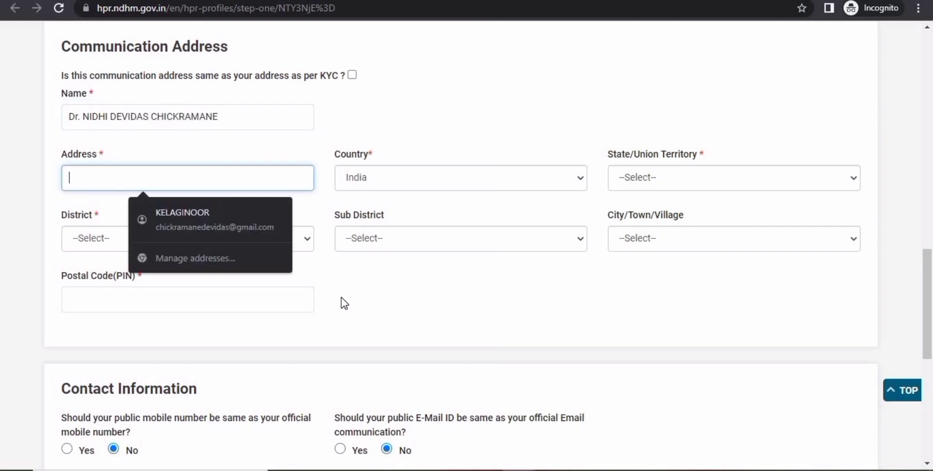
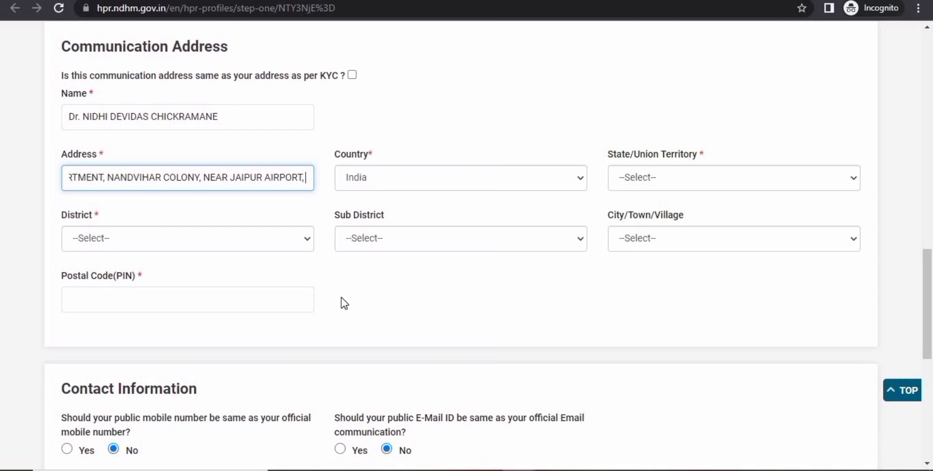
text( JAIPU)
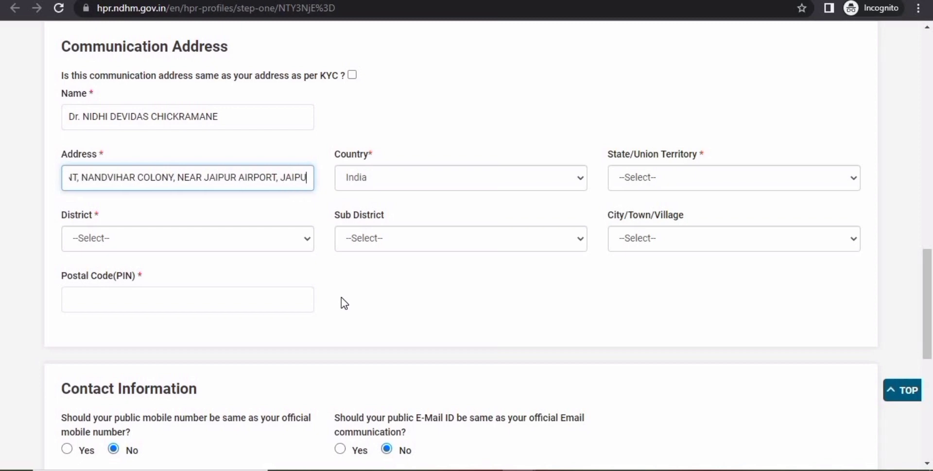
key(BackSpace)
key(BackSpace)
key(BackSpace)
key(BackSpace)
key(BackSpace)
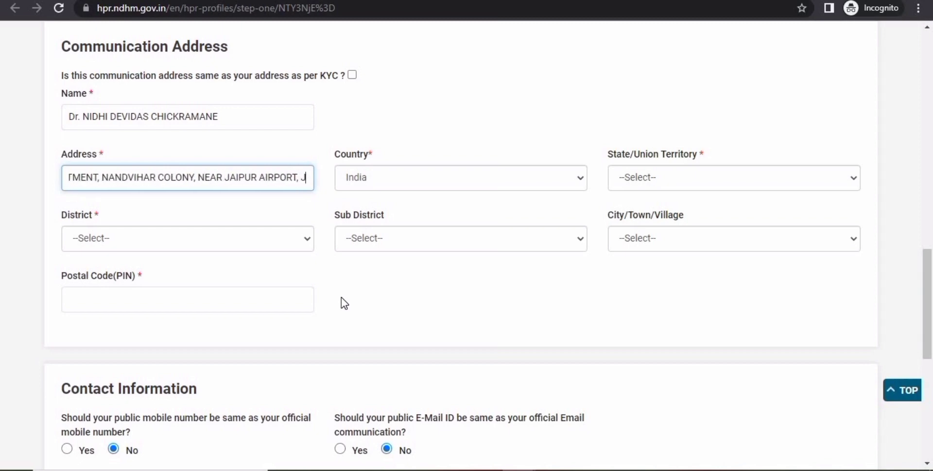
key(BackSpace)
key(Tab)
key(Tab)
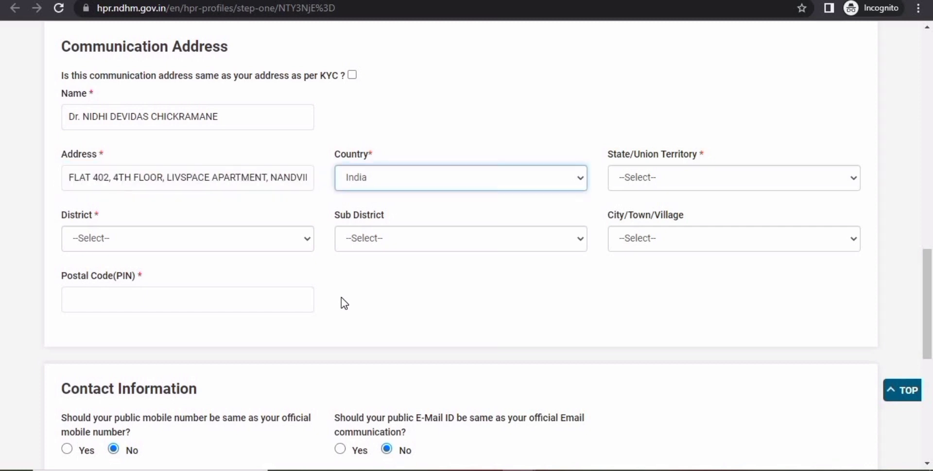
Step: Set the communication address state to Rajasthan
key(r)
key(Tab)
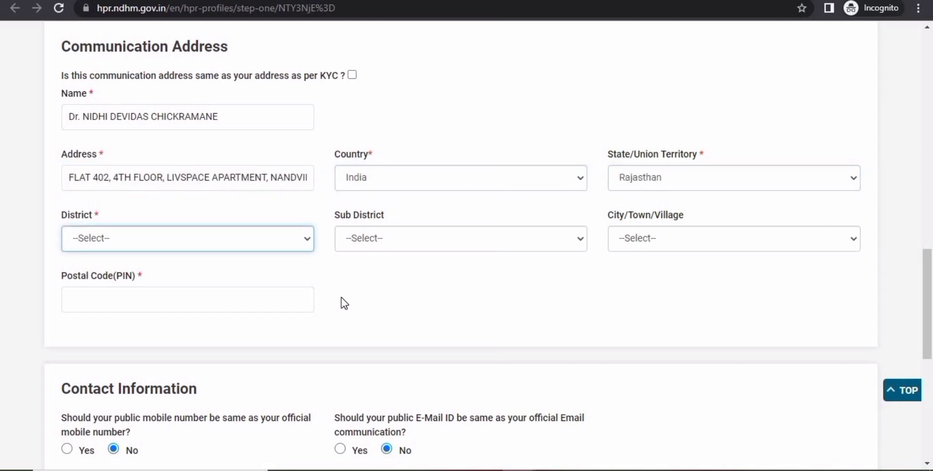
click(188, 237)
click(278, 231)
click(279, 237)
click(754, 178)
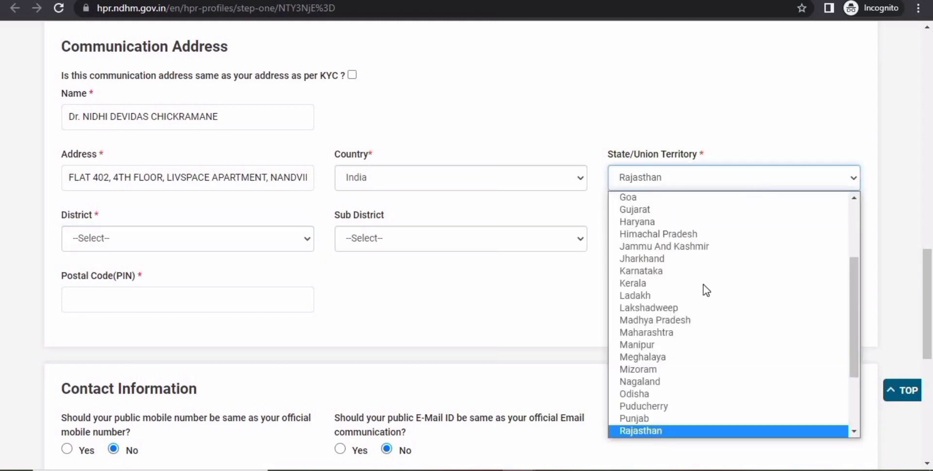
click(651, 430)
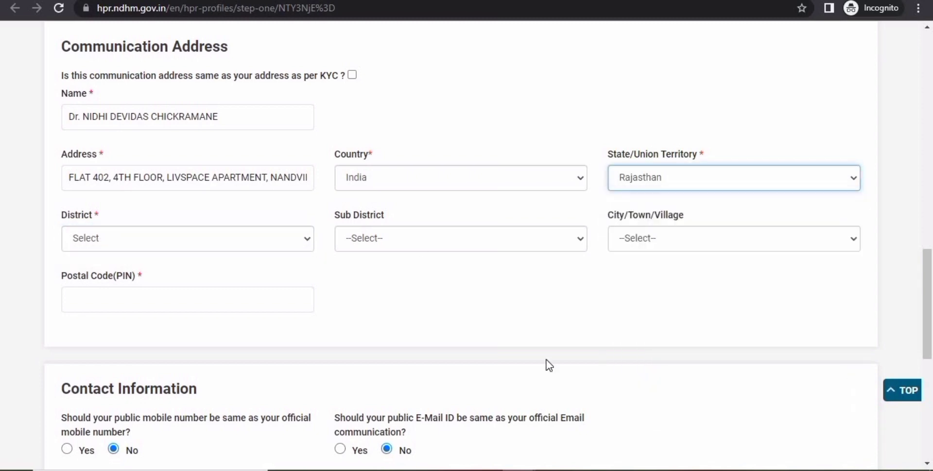
Step: Choose Jaipur as both the district and the sub district
click(263, 238)
click(191, 194)
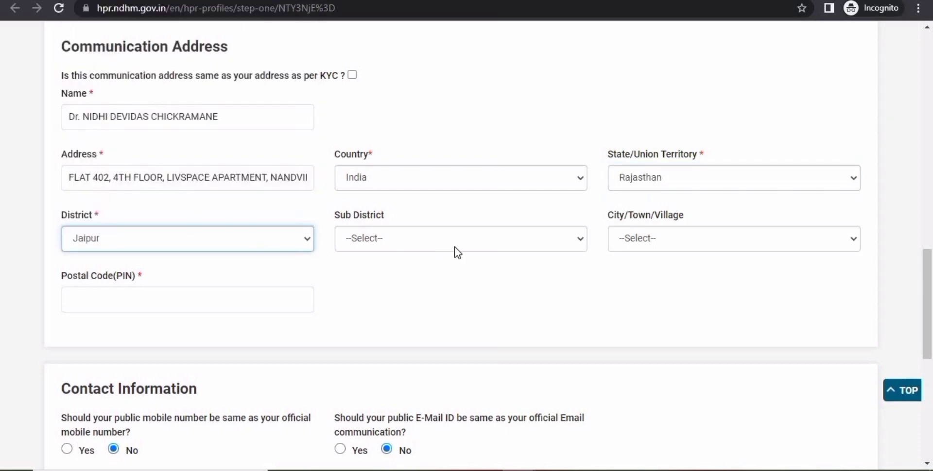
click(454, 247)
click(442, 283)
click(433, 246)
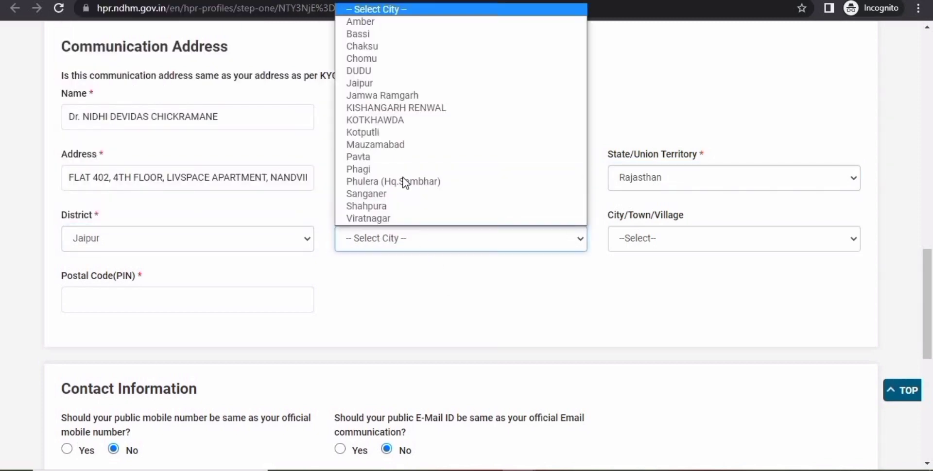
click(398, 83)
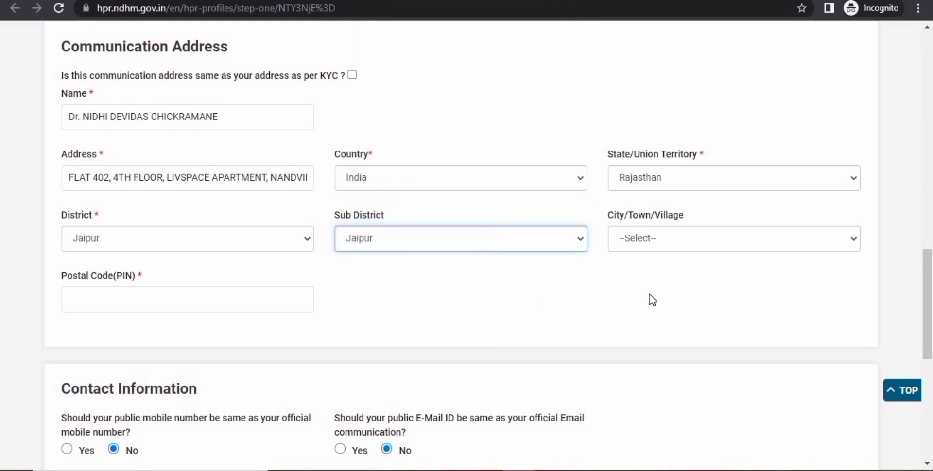
Step: Browse the City/Town/Village list and close it without selecting a village
click(664, 238)
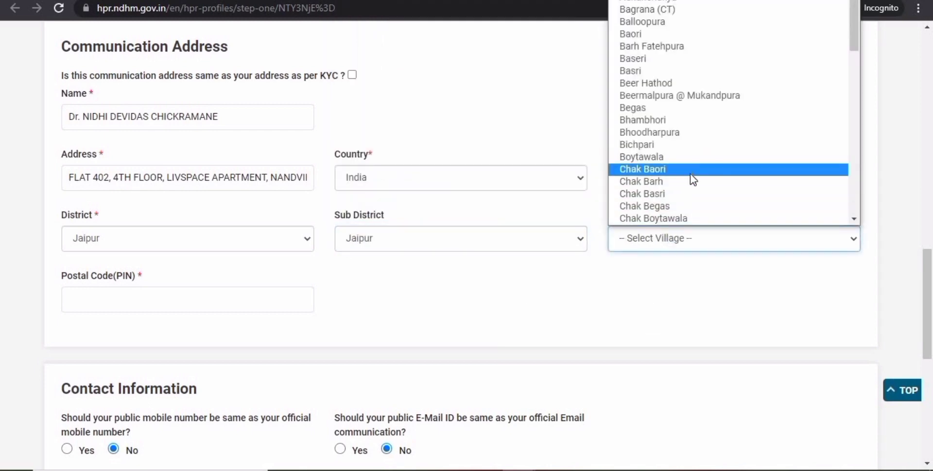
scroll(690, 174, down, 10)
scroll(690, 173, up, 3)
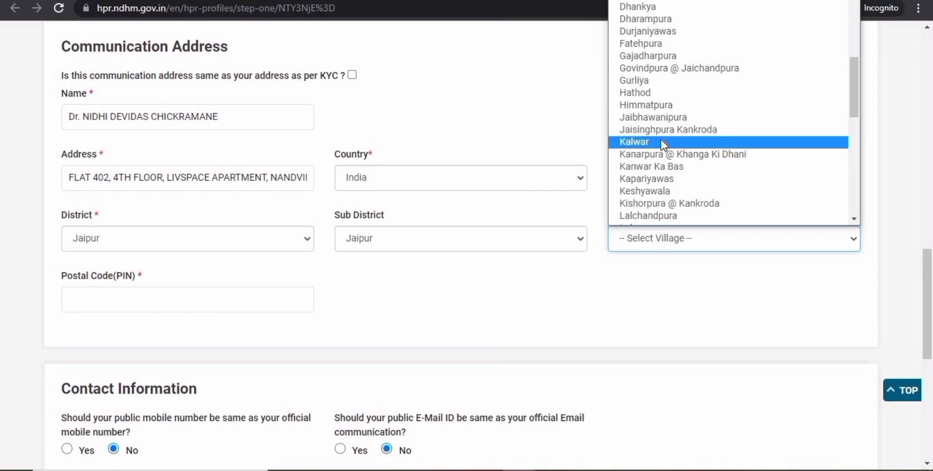
scroll(661, 141, down, 10)
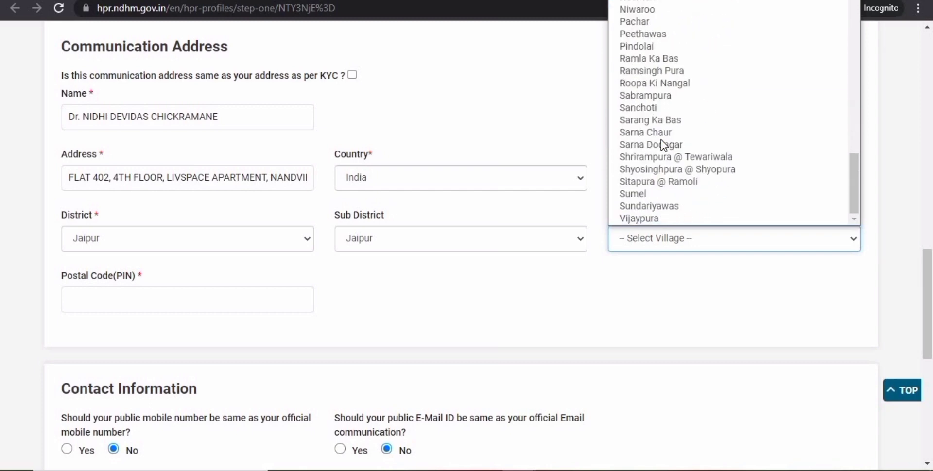
scroll(660, 141, up, 15)
scroll(655, 132, down, 1)
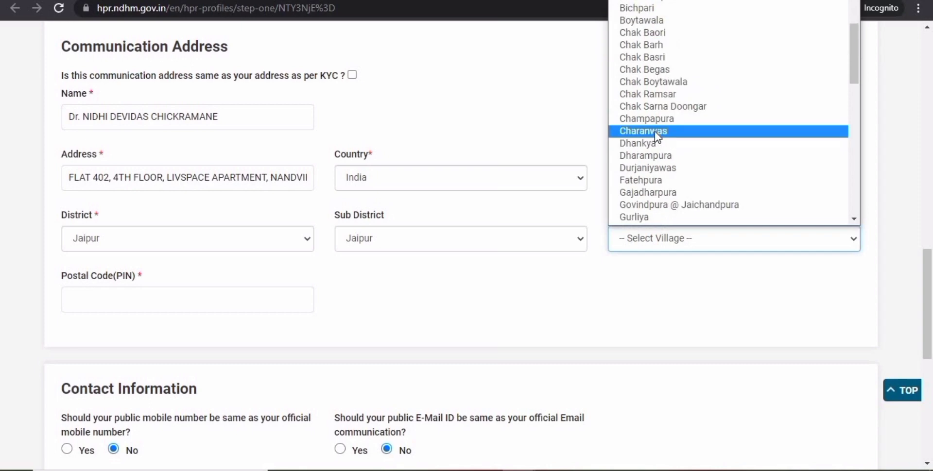
scroll(654, 132, up, 3)
scroll(654, 127, down, 8)
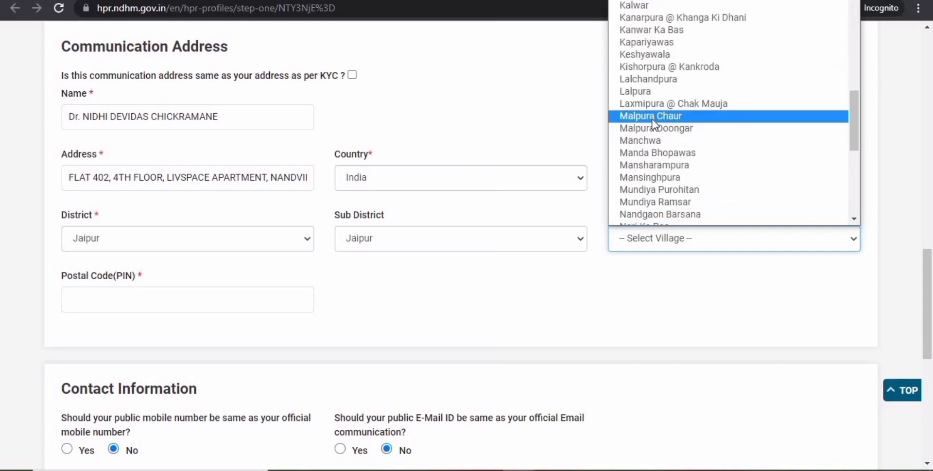
scroll(648, 115, up, 3)
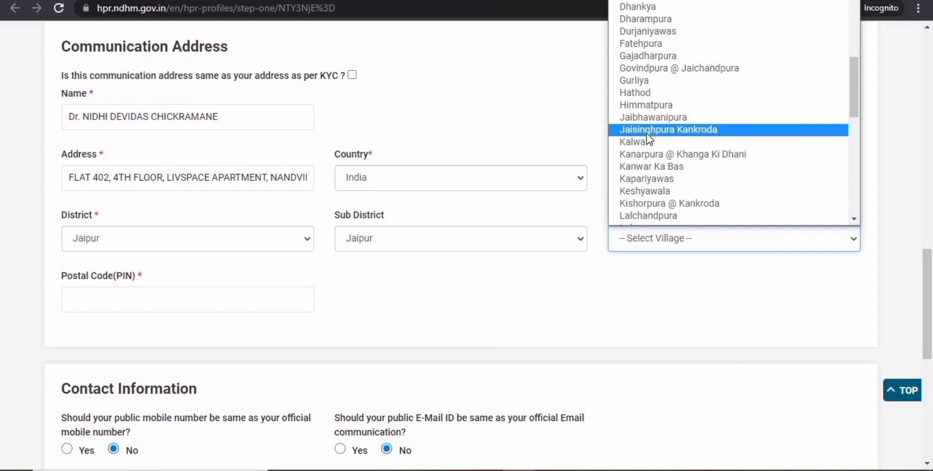
scroll(646, 133, up, 3)
scroll(646, 133, up, 3)
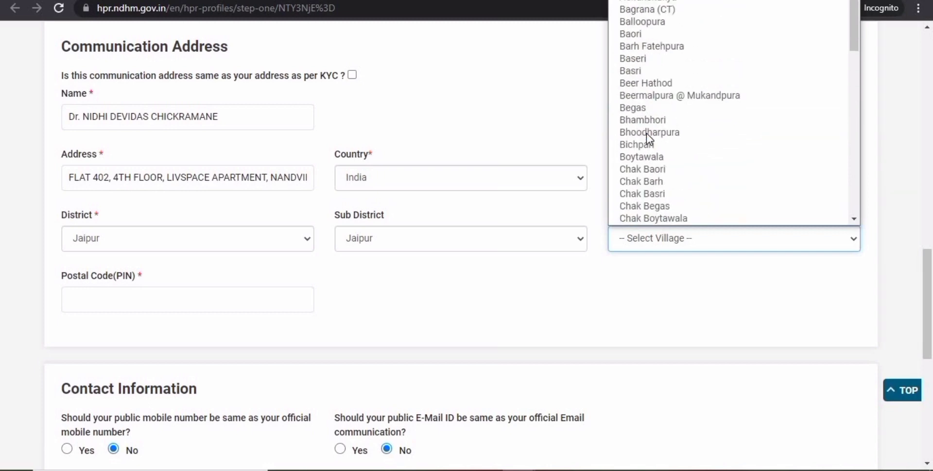
scroll(645, 150, down, 3)
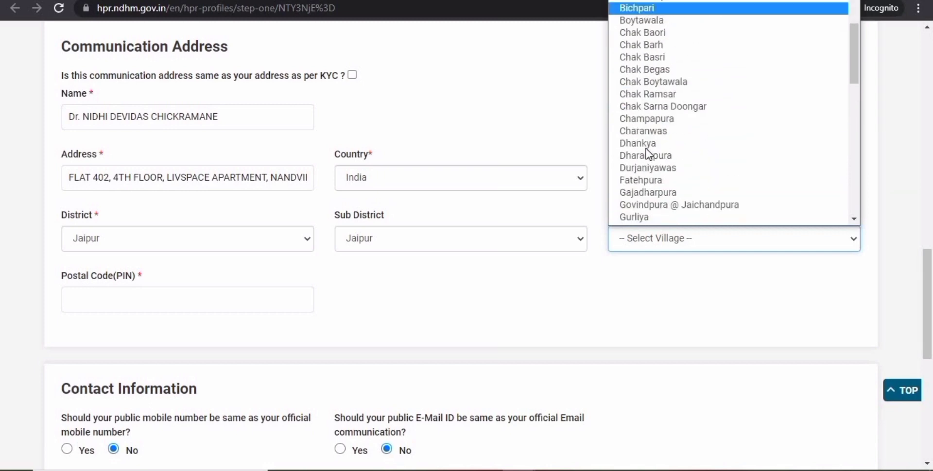
scroll(646, 149, down, 3)
scroll(646, 149, down, 3)
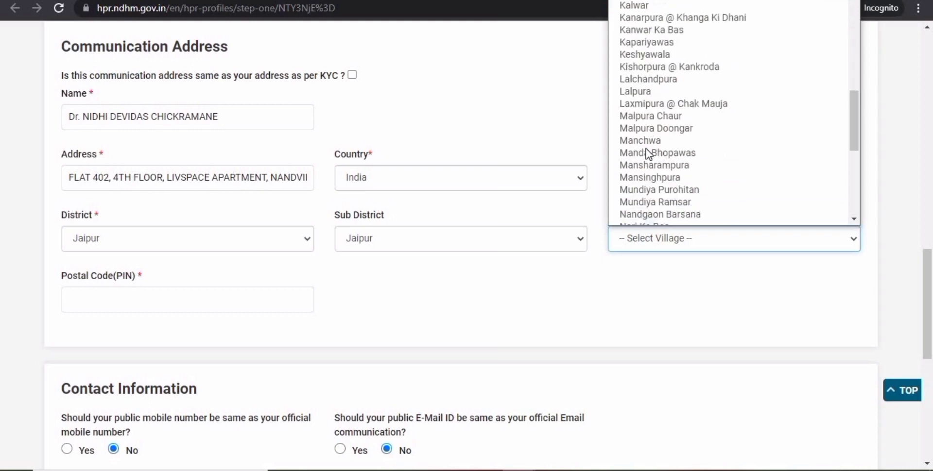
scroll(645, 149, down, 3)
scroll(646, 148, down, 3)
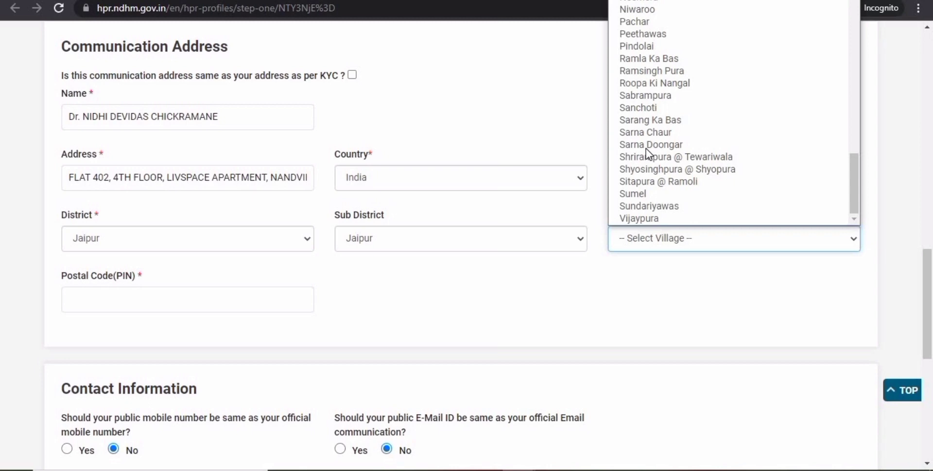
click(568, 342)
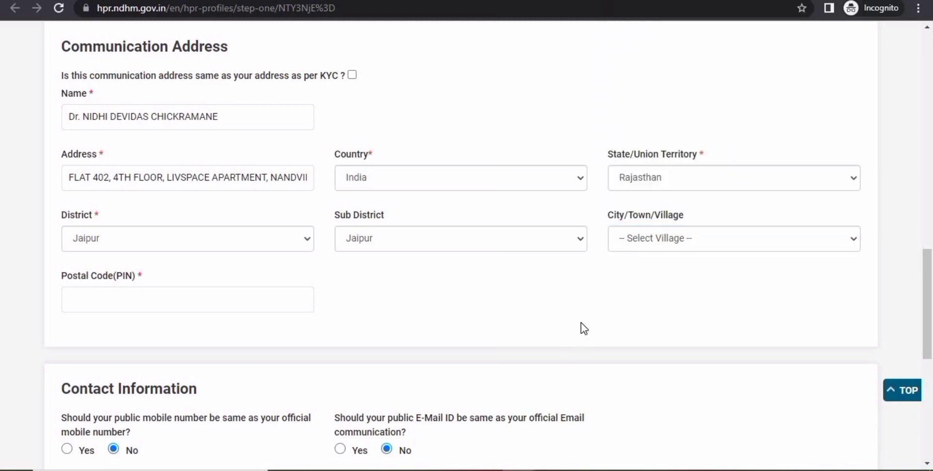
Step: Enter 302029 as the postal PIN code
click(165, 306)
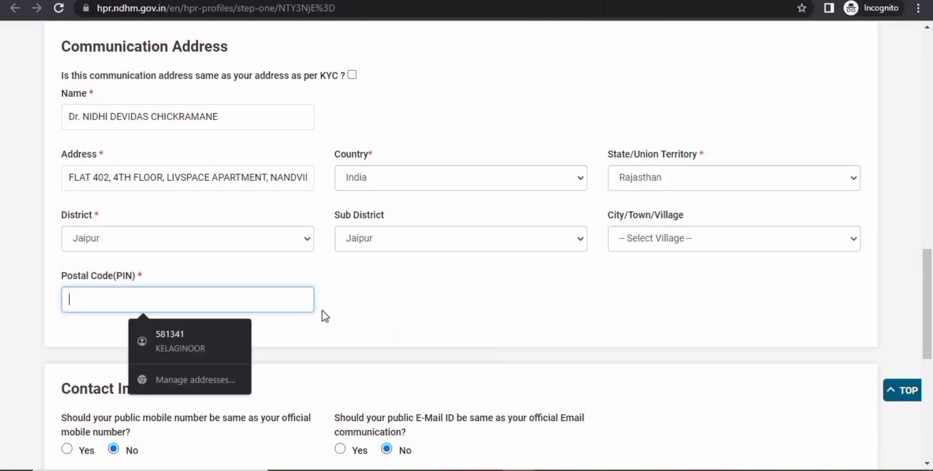
text(302029)
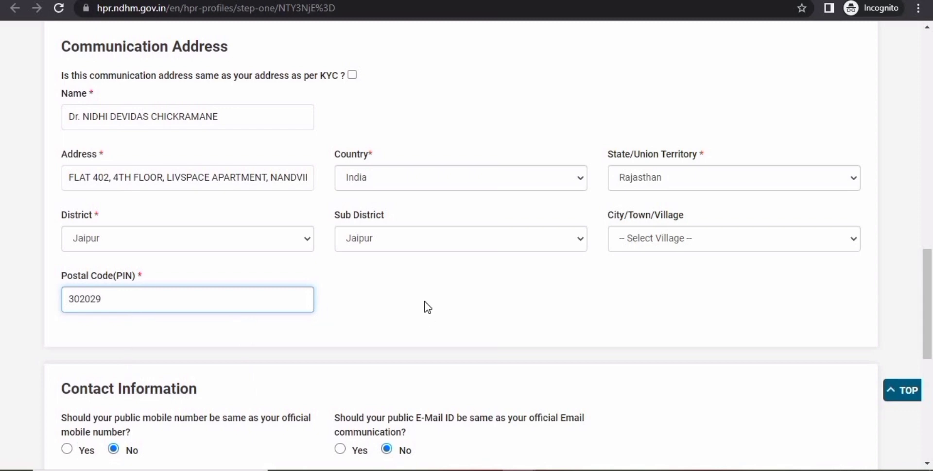
scroll(420, 315, down, 1)
scroll(415, 325, down, 4)
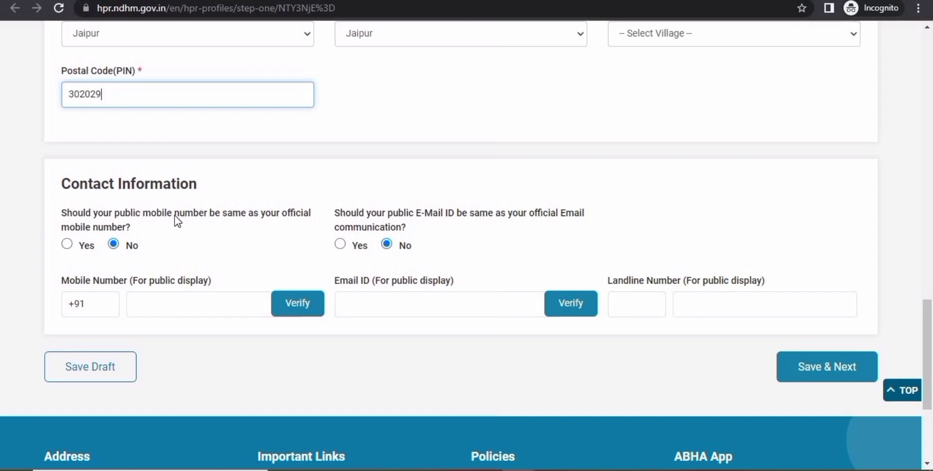
Step: Answer No to reusing the official mobile publicly, and type the public-display e-mail address
click(67, 244)
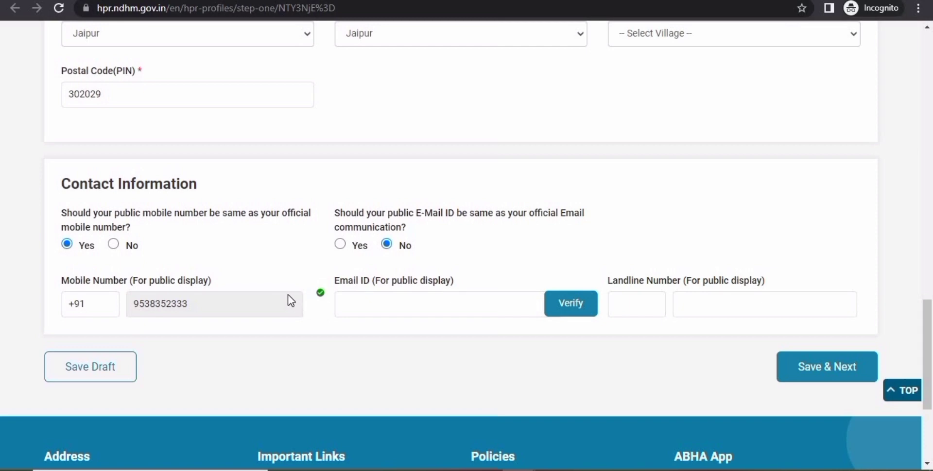
click(113, 247)
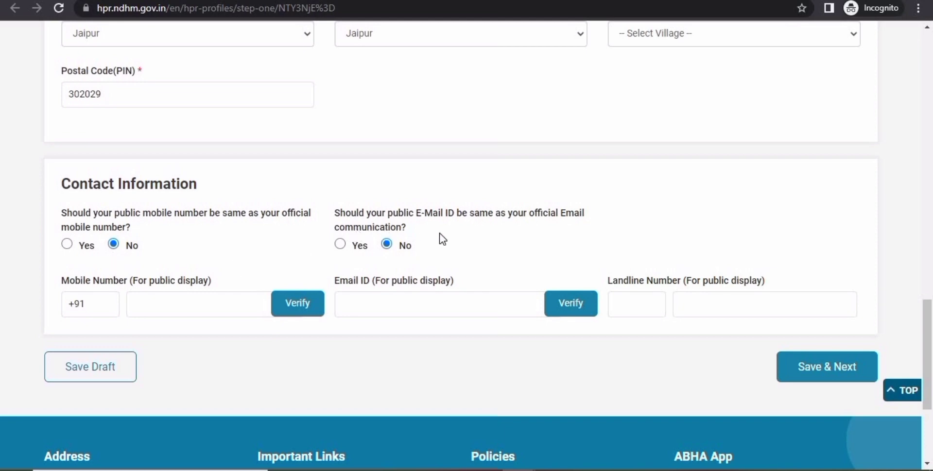
click(390, 303)
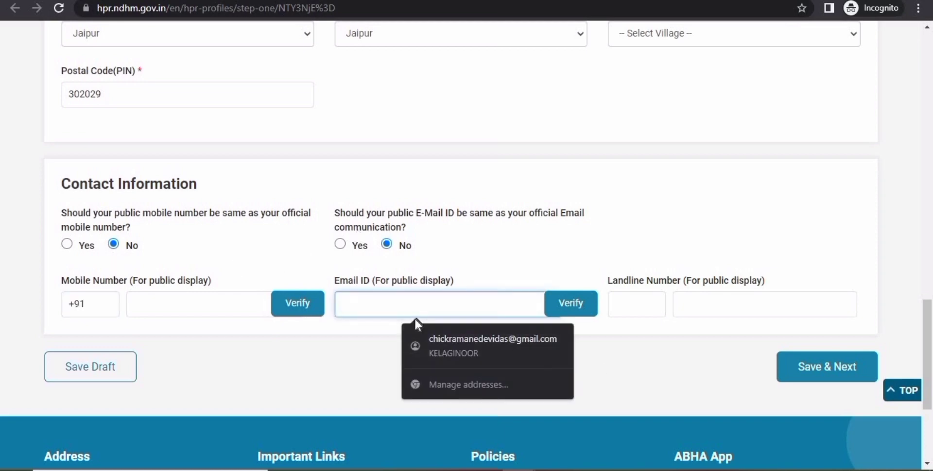
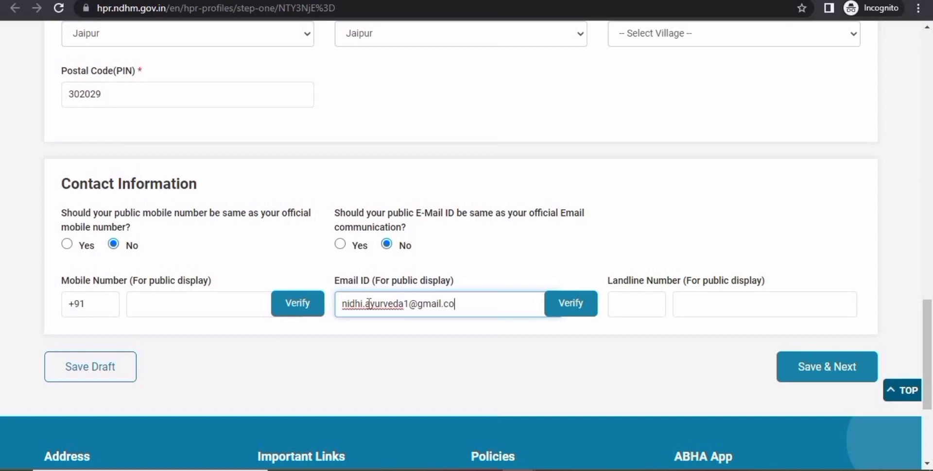
Step: Verify the public e-mail by entering the one-time verification code
click(572, 313)
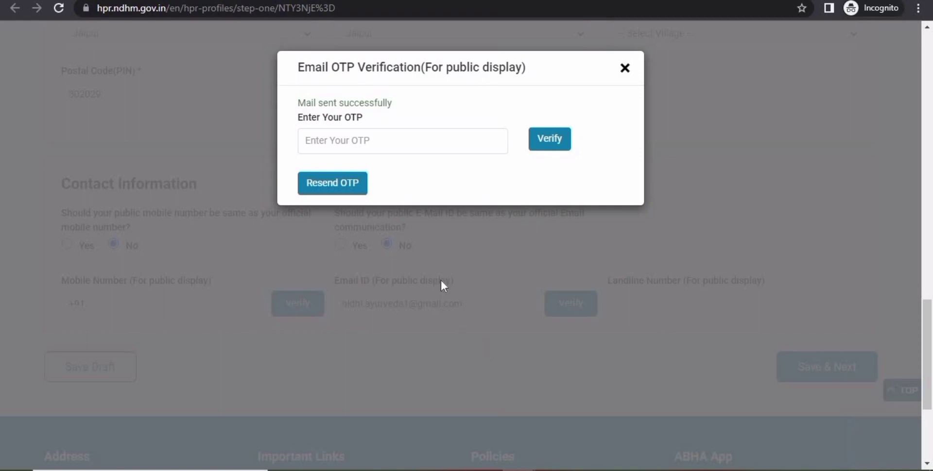
click(374, 139)
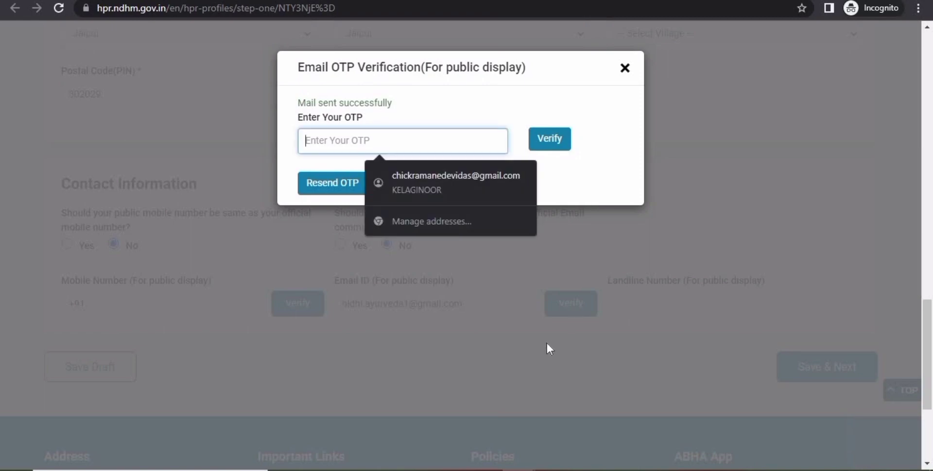
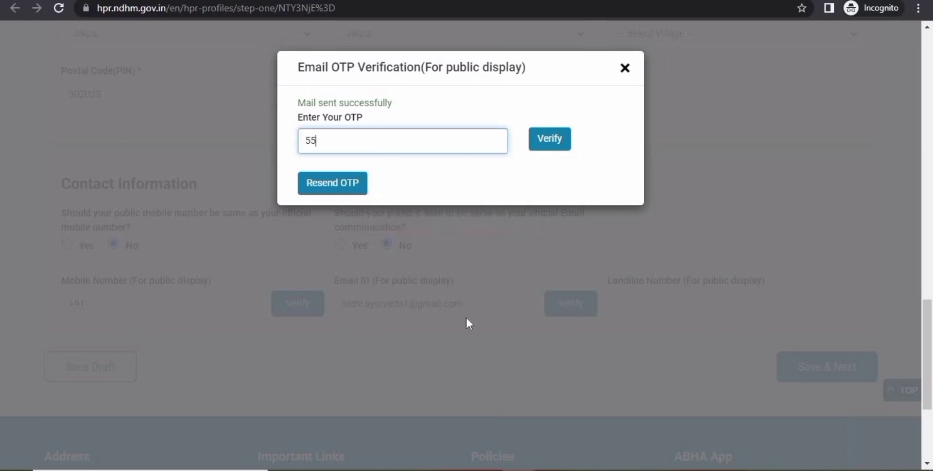
click(550, 139)
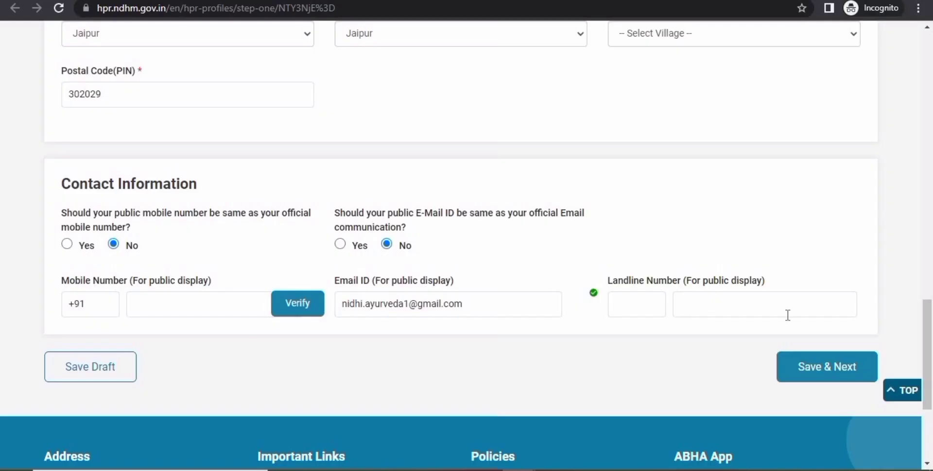
Step: Delete the period after 'Dr' in the name and save the personal details
scroll(787, 318, down, 1)
scroll(787, 318, down, 2)
click(807, 311)
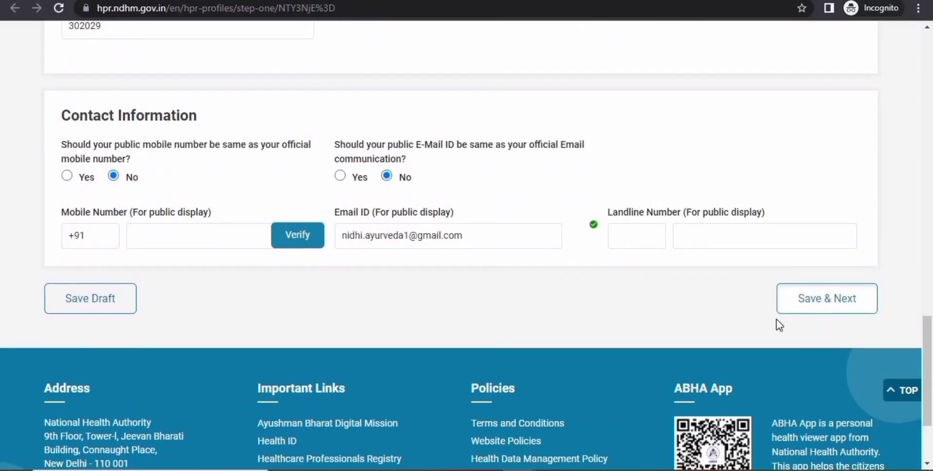
key(ctrl+Left)
key(ctrl+Left)
key(ctrl+Left)
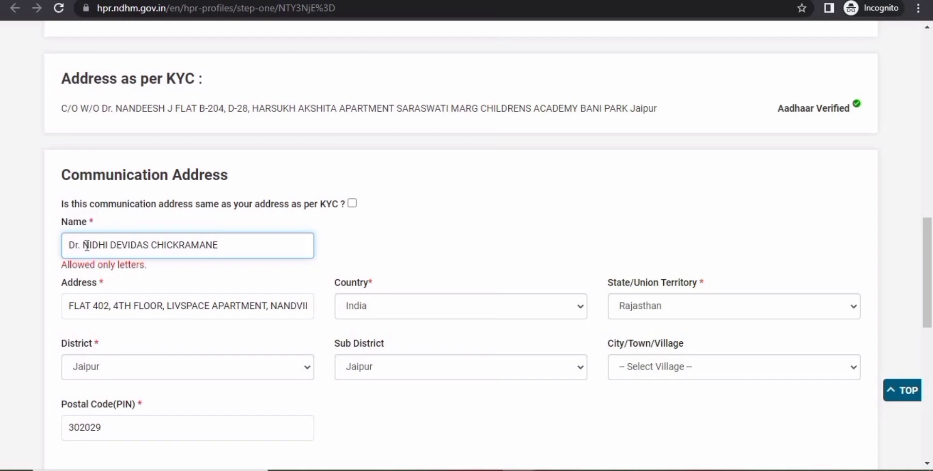
key(Left)
key(BackSpace)
scroll(626, 270, down, 3)
scroll(631, 288, down, 8)
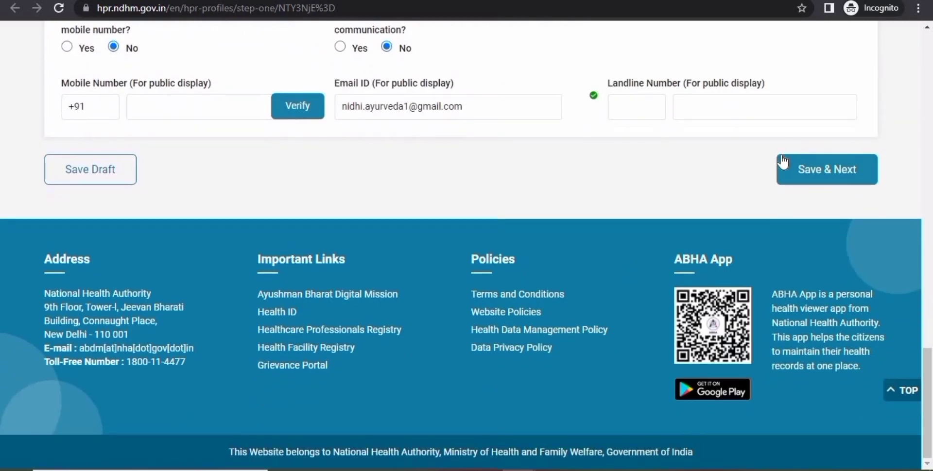
click(807, 168)
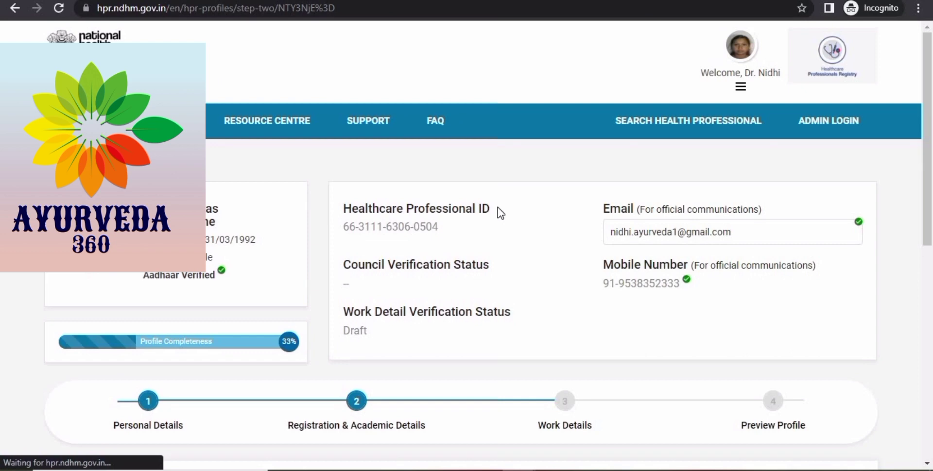
Step: Choose Ayurveda as the system of medicine
scroll(497, 208, down, 4)
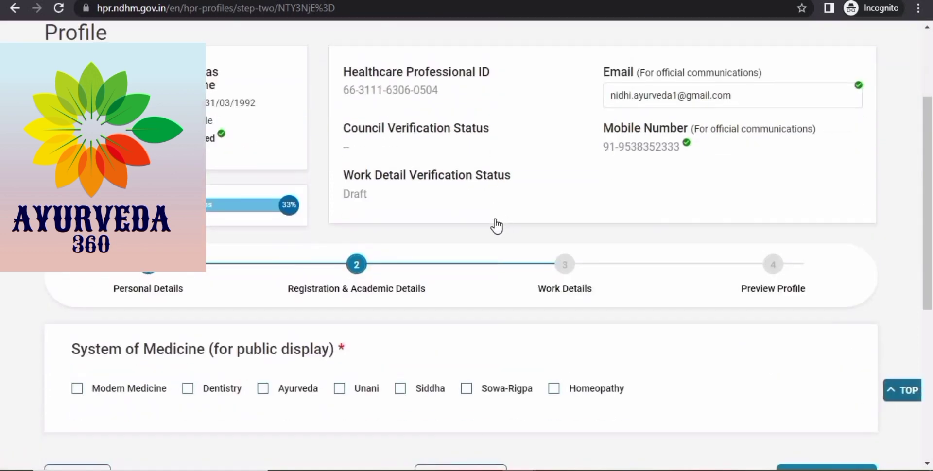
scroll(234, 282, down, 1)
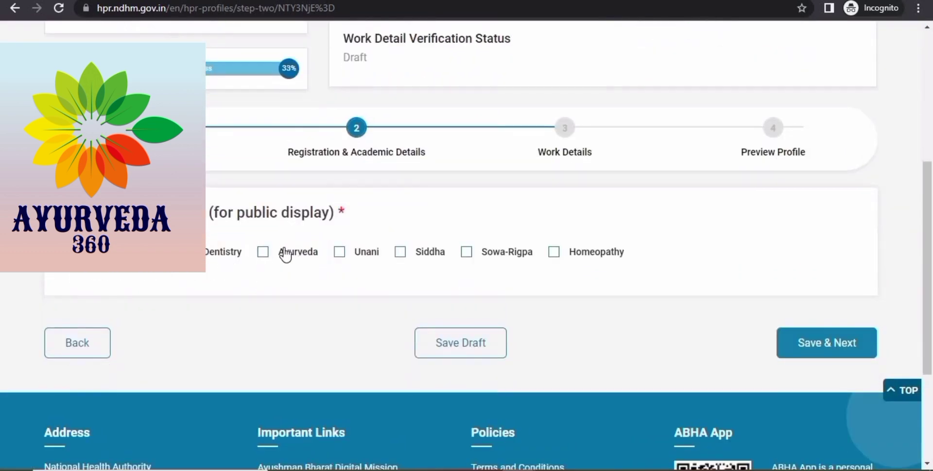
click(263, 253)
scroll(572, 303, down, 3)
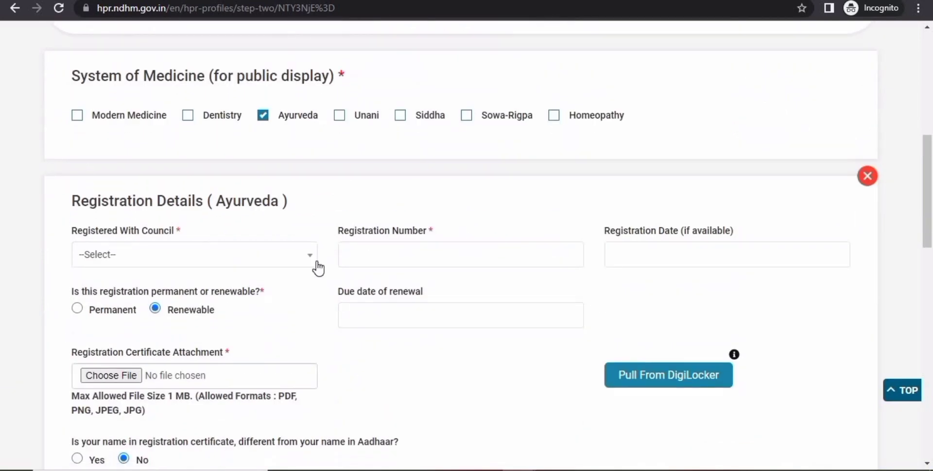
Step: Search the council list for 'board of in' and select Board of Indian Medicine, Rajasthan
click(267, 256)
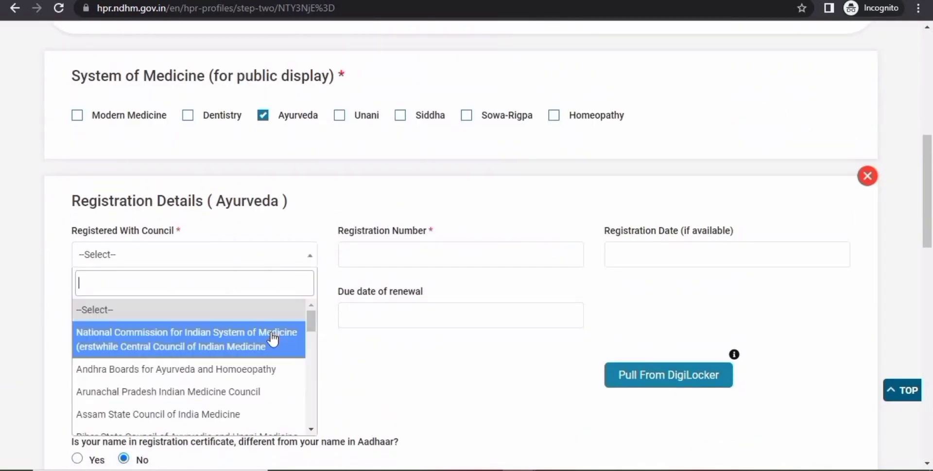
scroll(264, 337, down, 1)
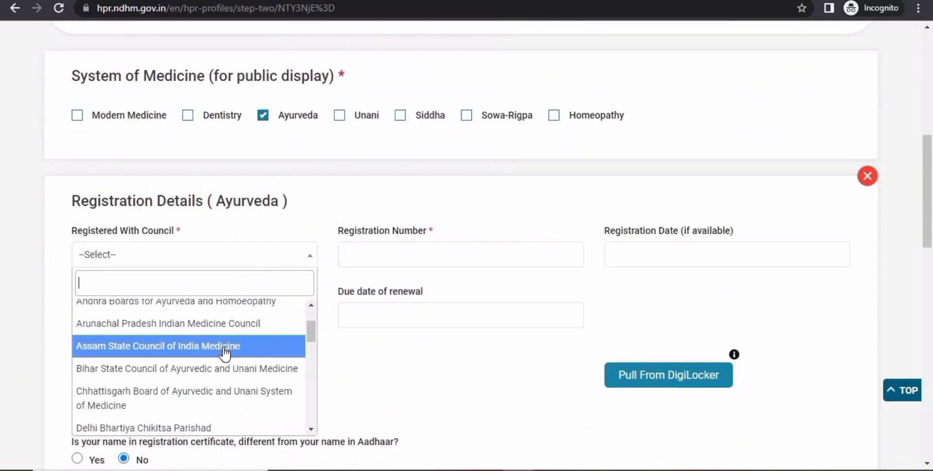
scroll(224, 353, down, 1)
scroll(223, 353, down, 2)
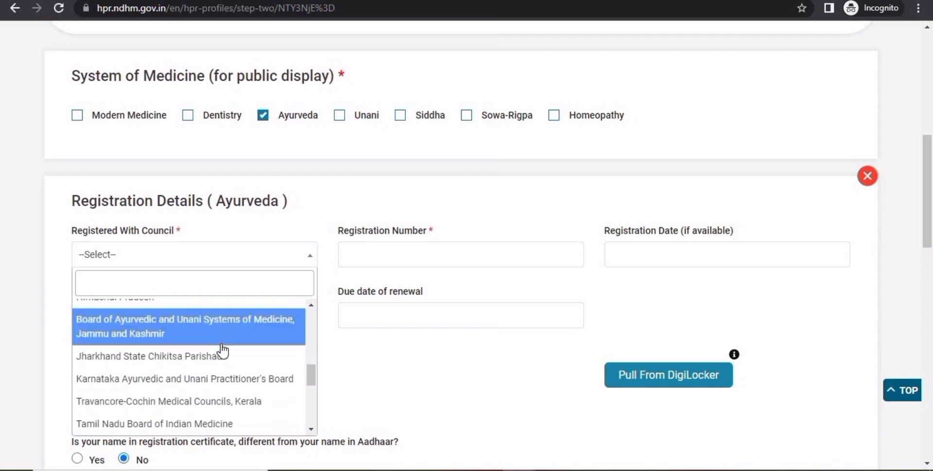
scroll(223, 351, down, 1)
scroll(223, 349, up, 2)
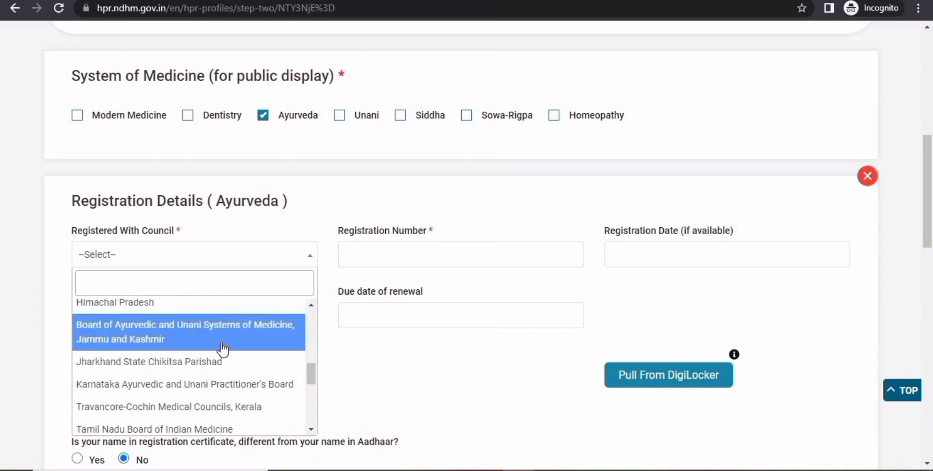
scroll(222, 349, down, 3)
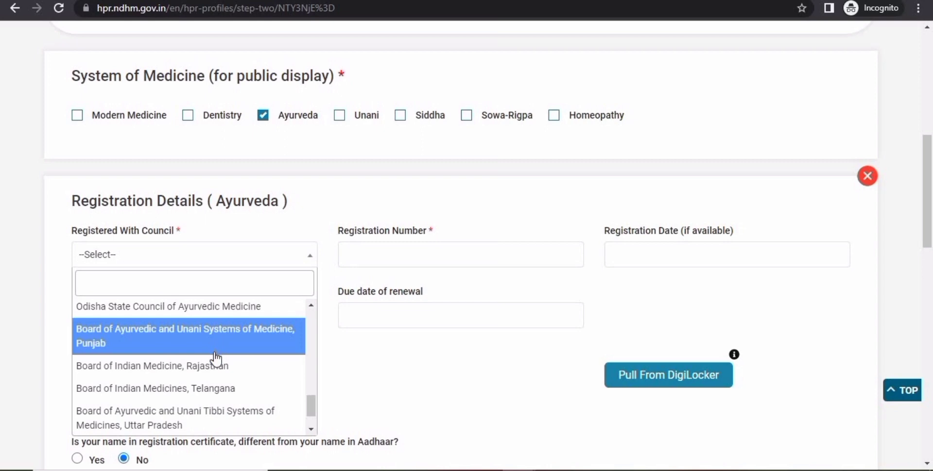
scroll(217, 360, down, 1)
scroll(209, 359, down, 3)
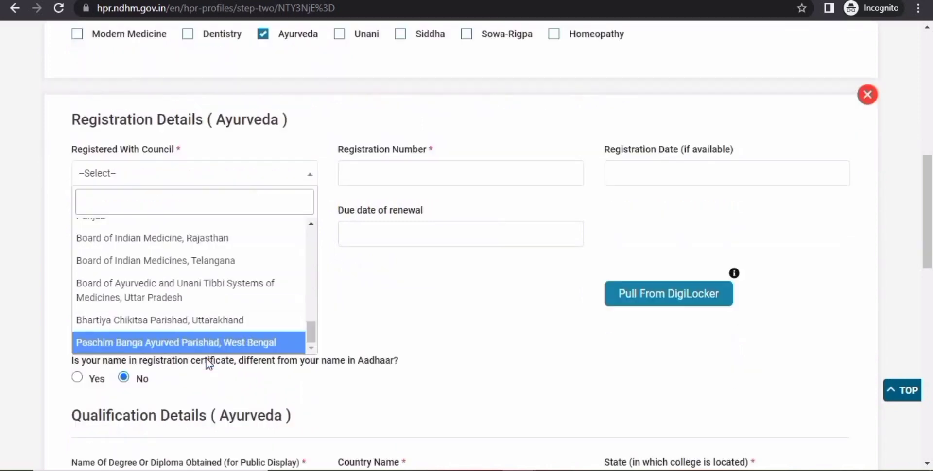
scroll(223, 301, up, 2)
scroll(377, 283, up, 2)
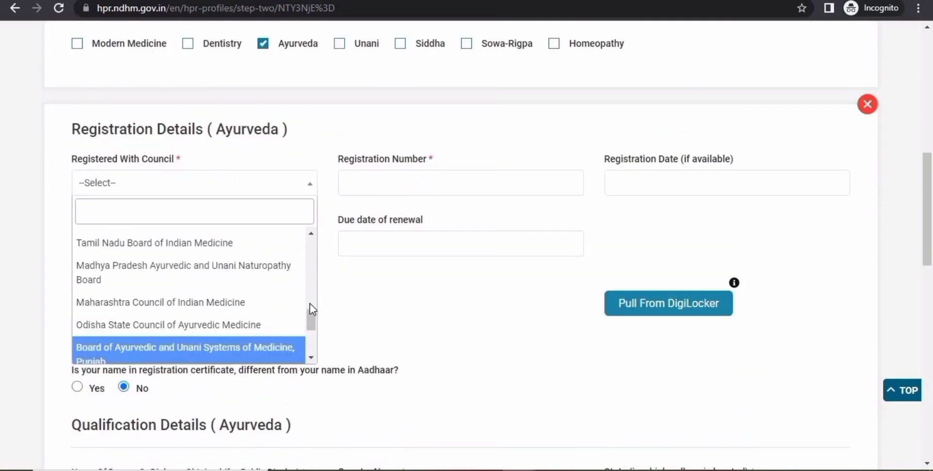
scroll(269, 329, up, 4)
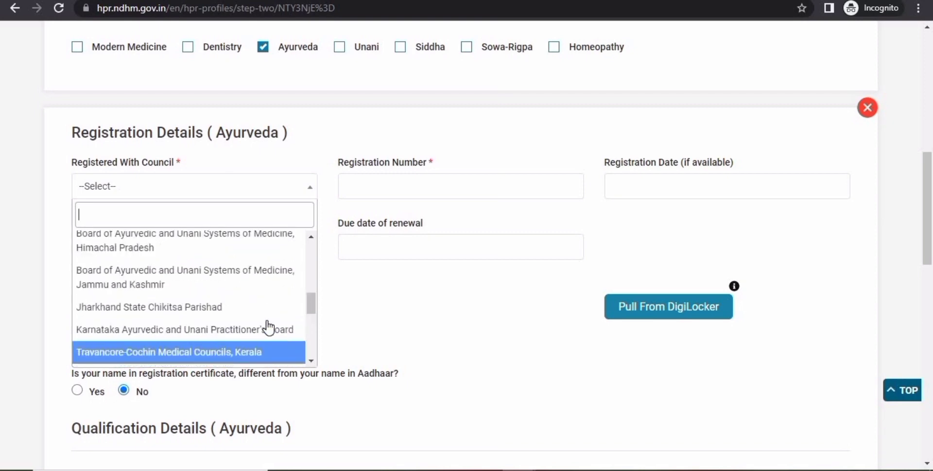
scroll(268, 327, up, 3)
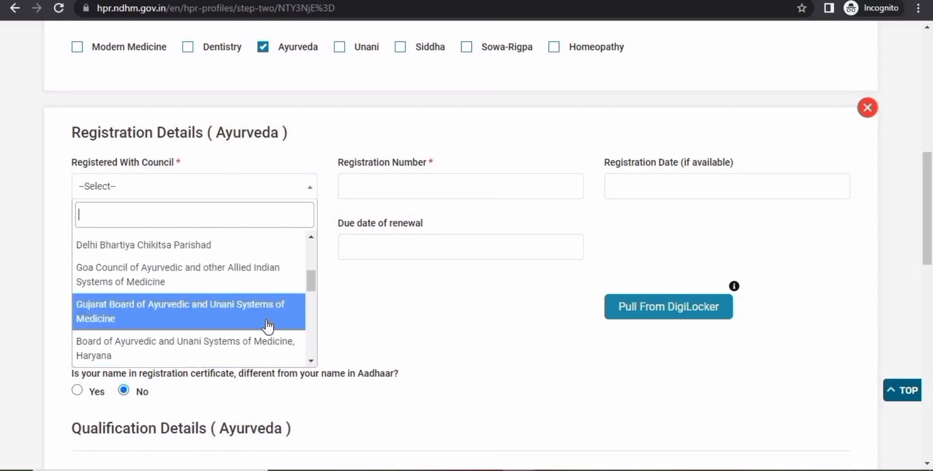
scroll(268, 327, up, 5)
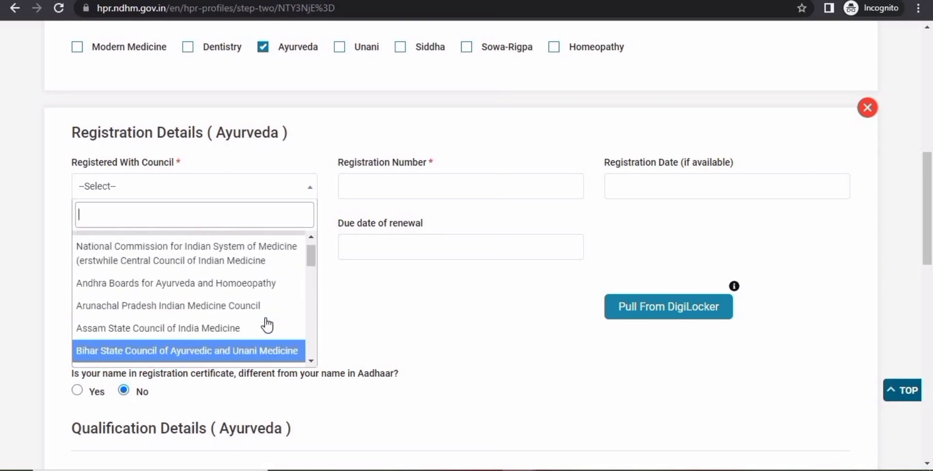
scroll(266, 325, down, 2)
scroll(267, 325, down, 6)
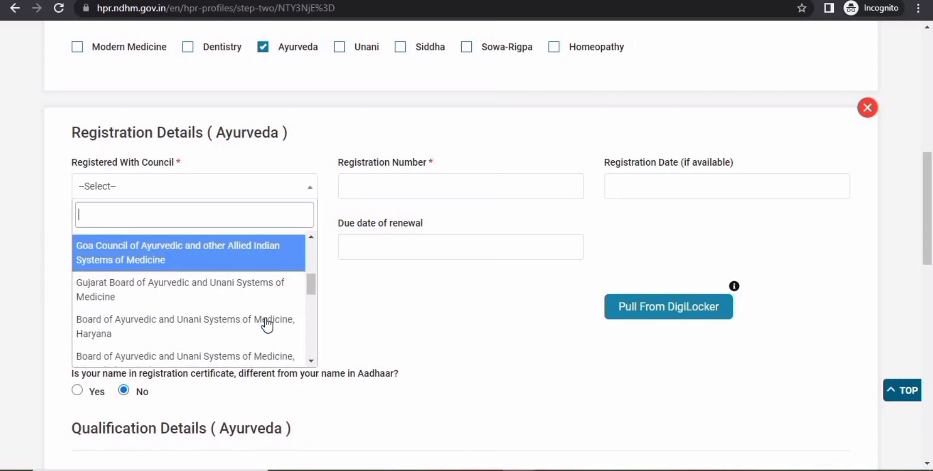
scroll(267, 325, down, 2)
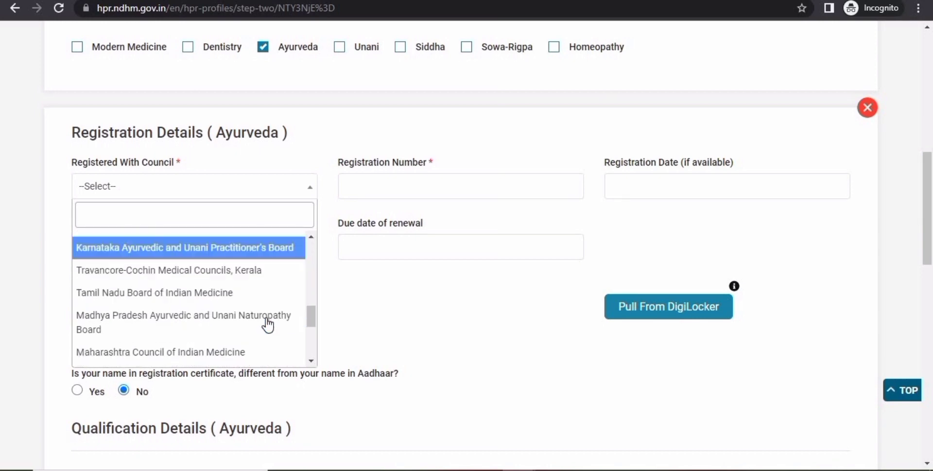
scroll(268, 325, down, 4)
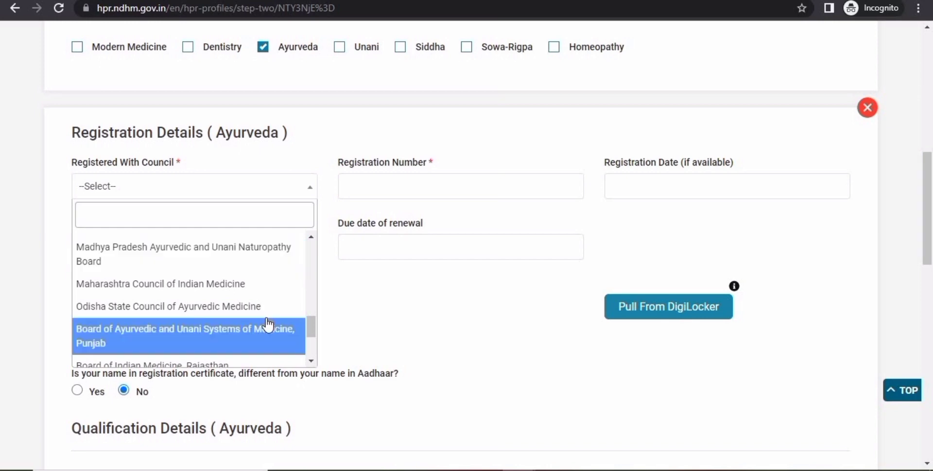
scroll(268, 324, down, 2)
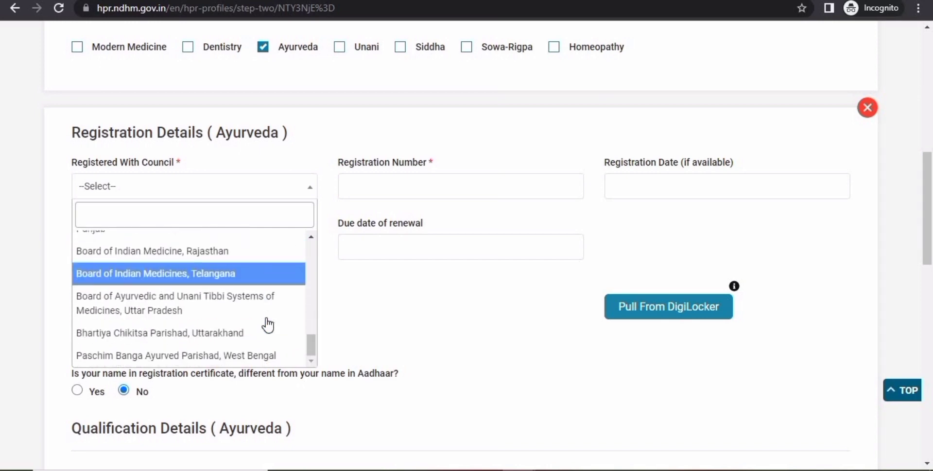
scroll(268, 318, down, 2)
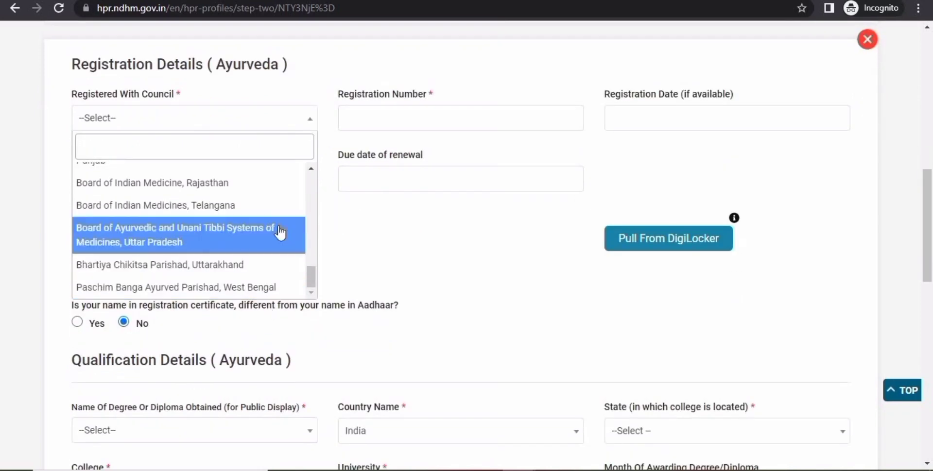
text(r)
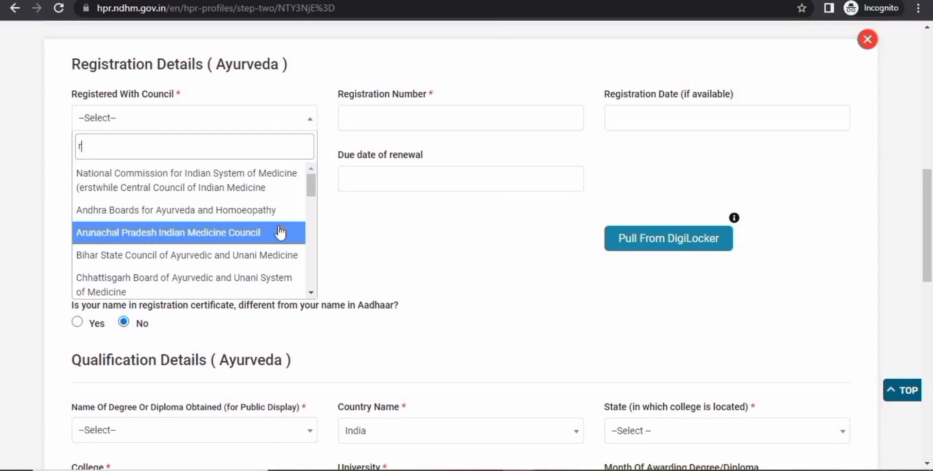
key(BackSpace)
text(board of )
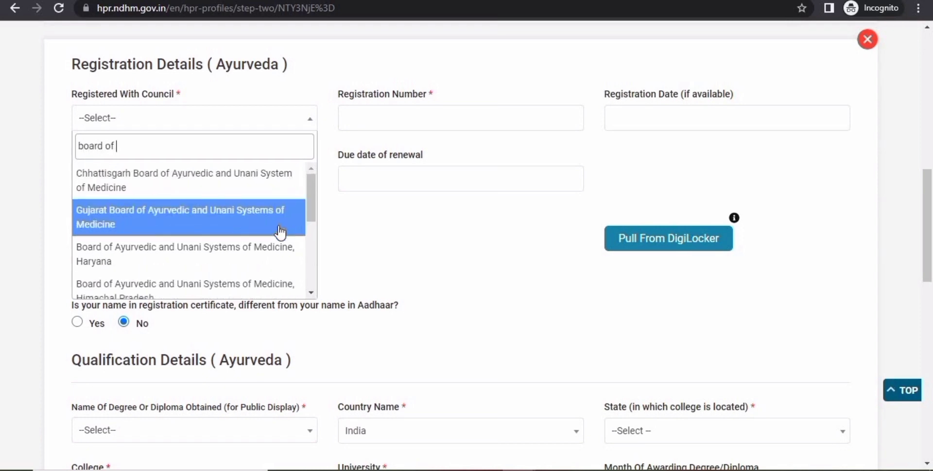
text(in)
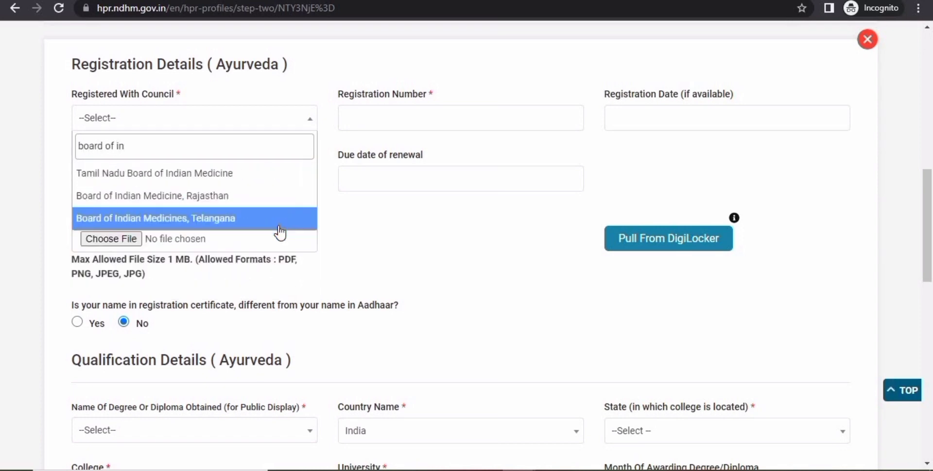
click(277, 196)
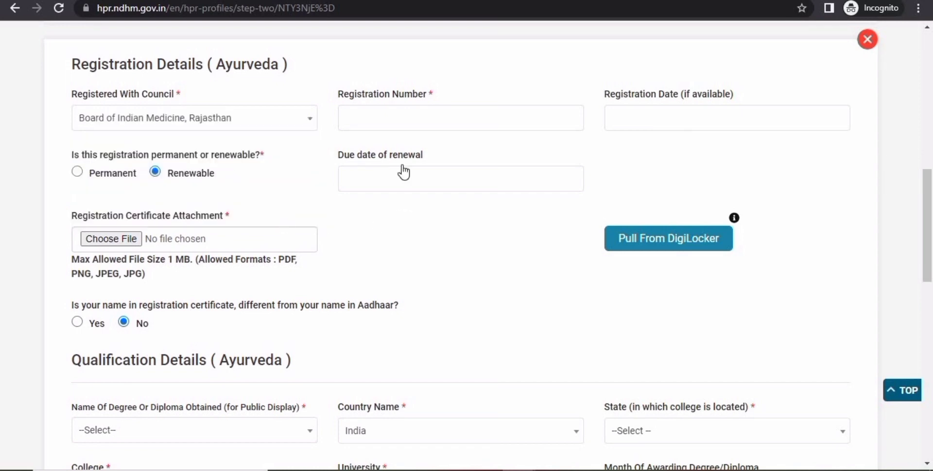
click(405, 120)
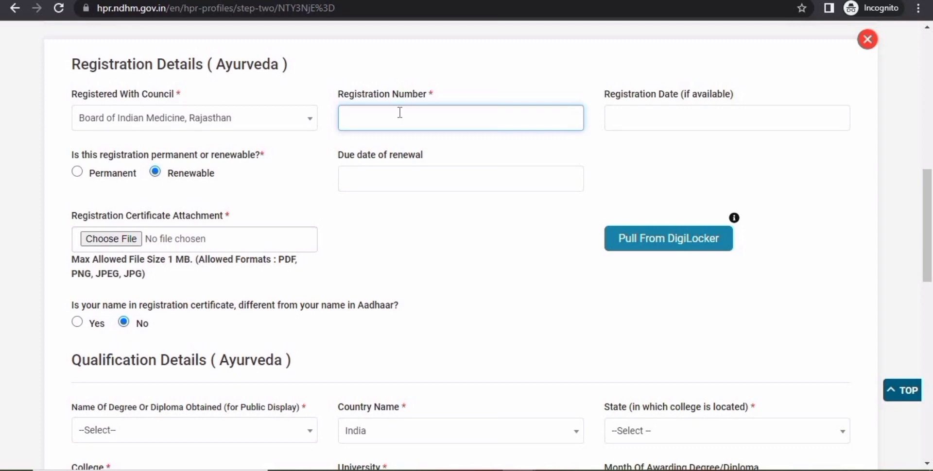
scroll(409, 265, down, 1)
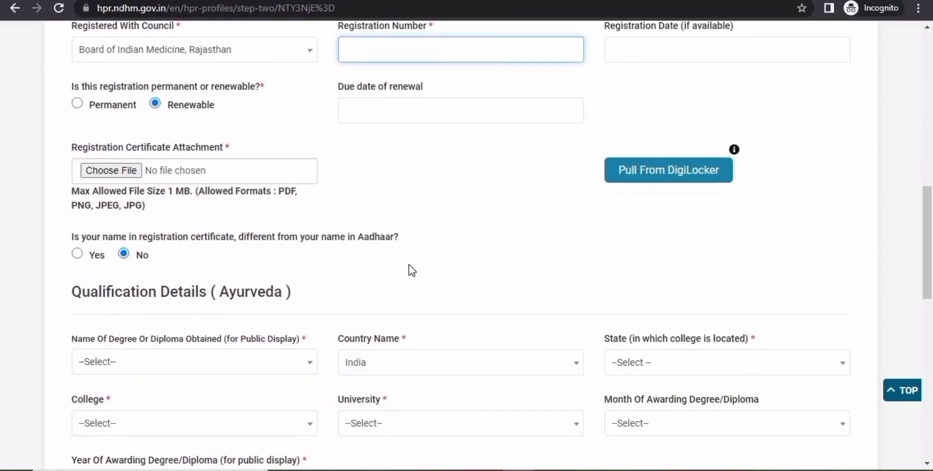
scroll(409, 265, down, 2)
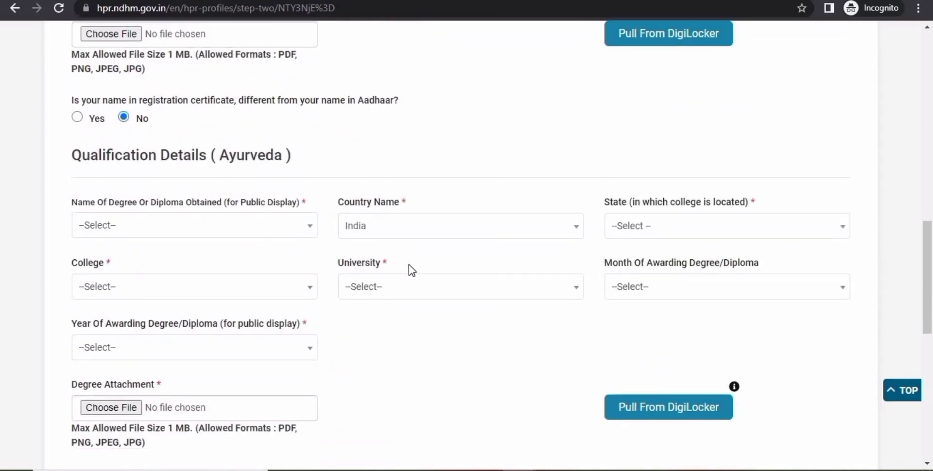
scroll(409, 264, up, 2)
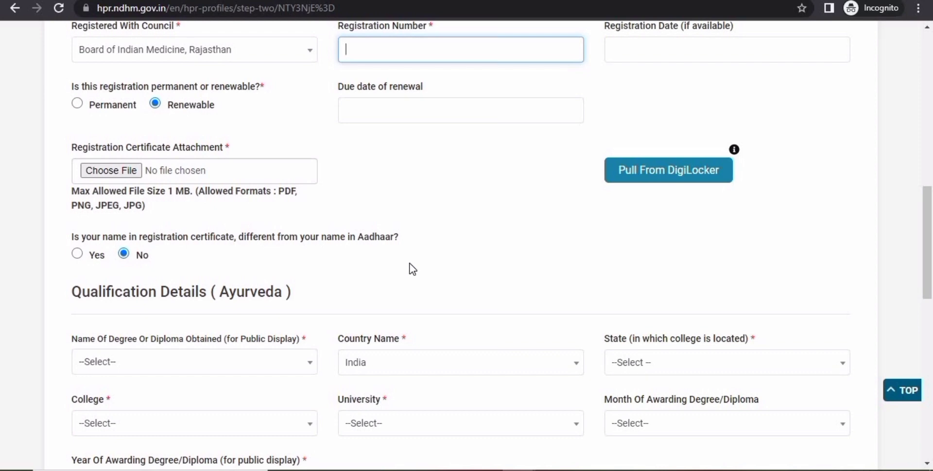
scroll(410, 267, down, 3)
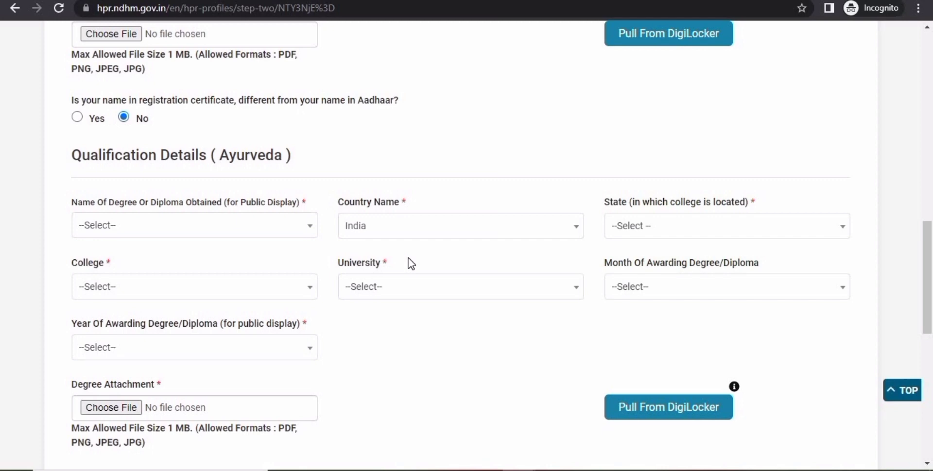
scroll(423, 258, down, 7)
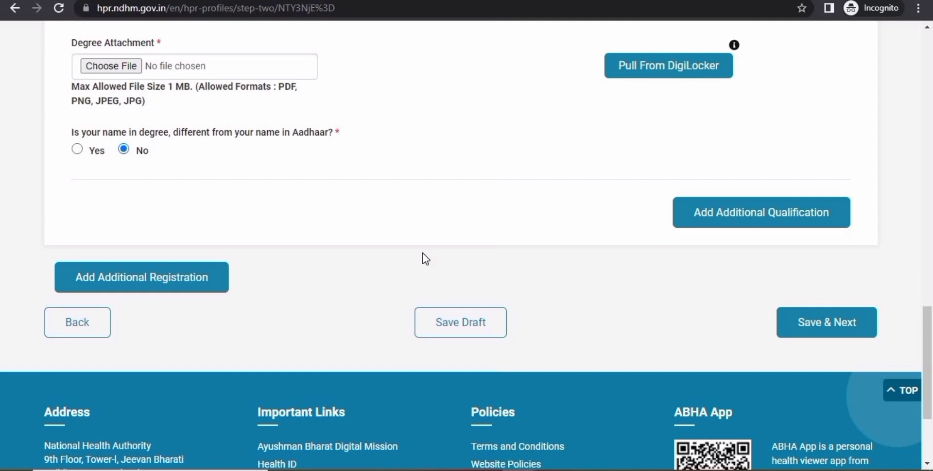
scroll(421, 253, up, 15)
click(423, 253)
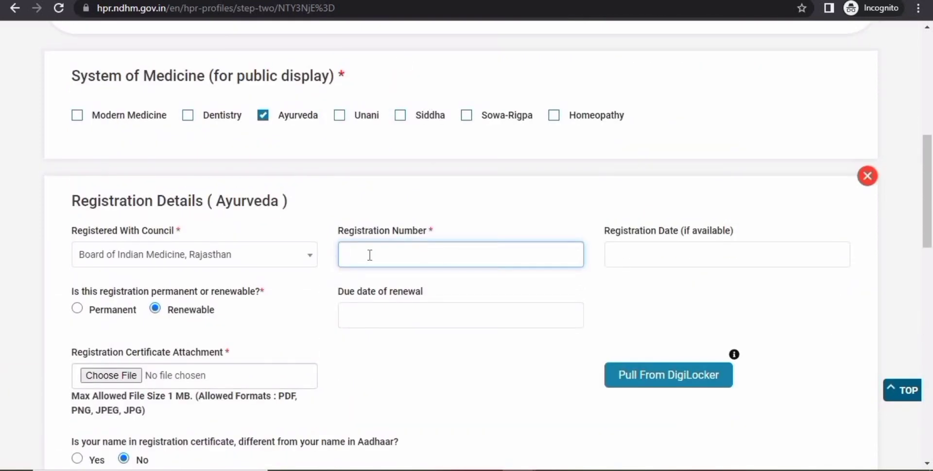
Step: Keep the Rajasthan council and enter the registration number
click(279, 258)
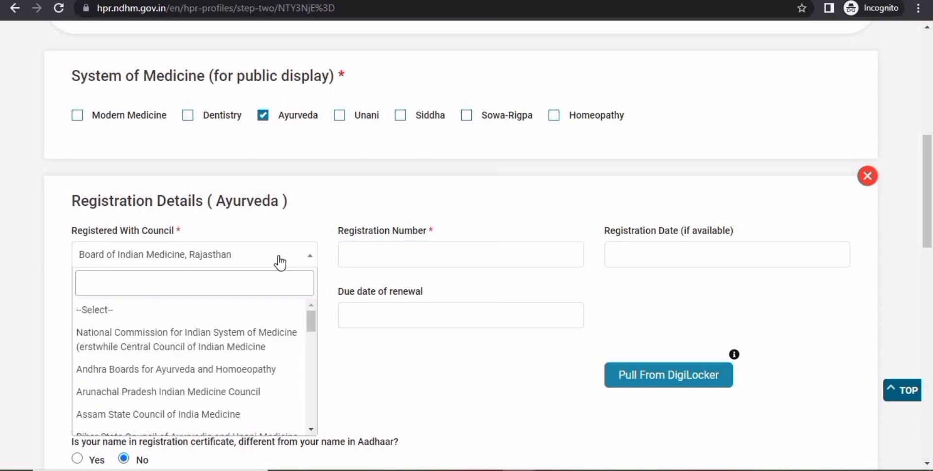
text(board )
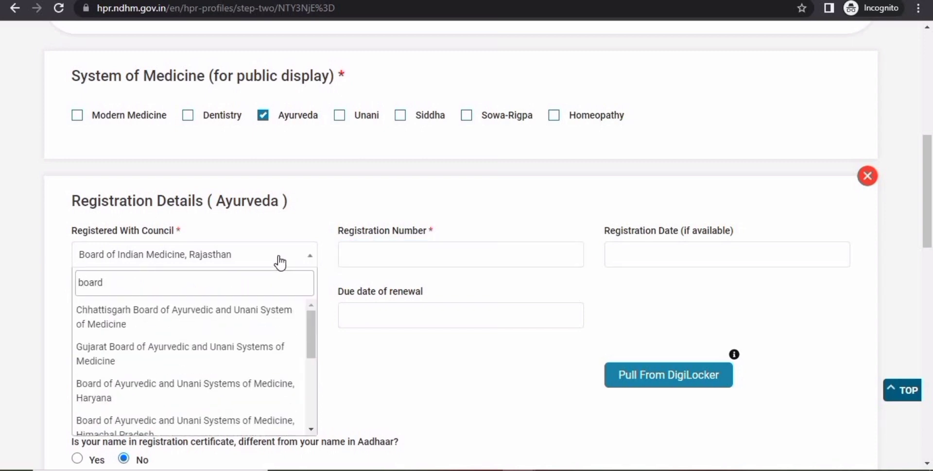
text(of i)
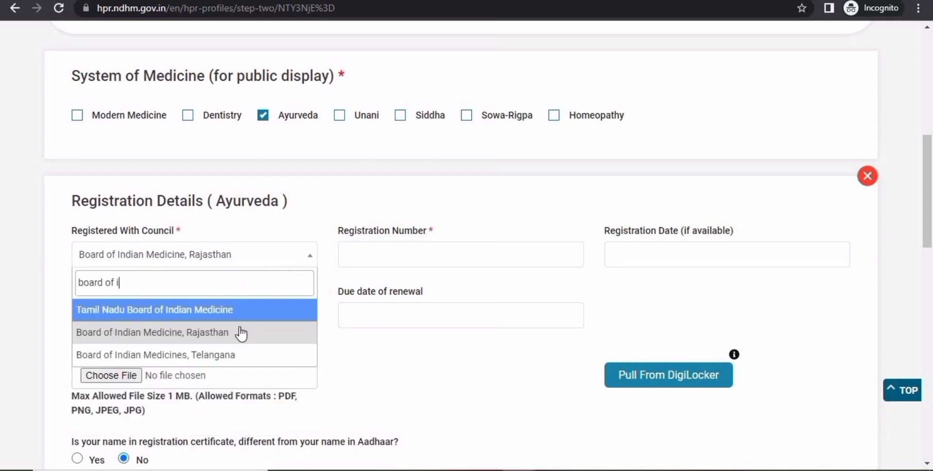
click(385, 257)
click(385, 257)
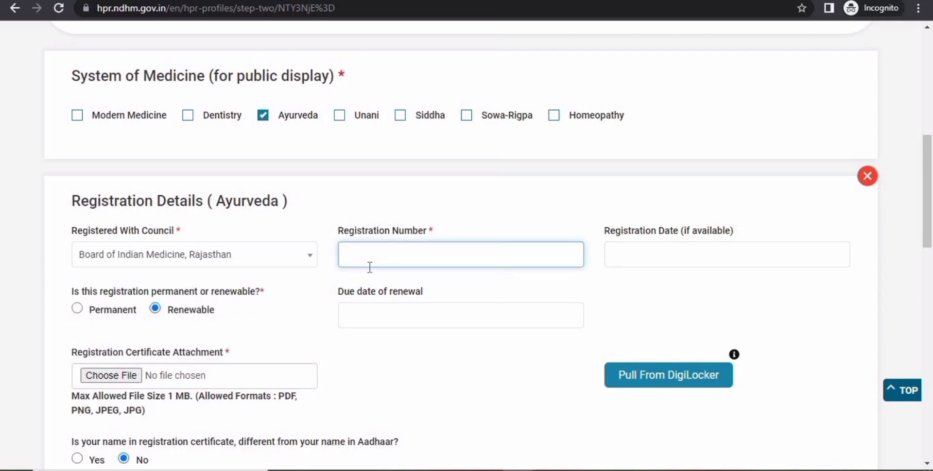
Step: Set the registration date to 23/12/2020 in the calendar
click(640, 256)
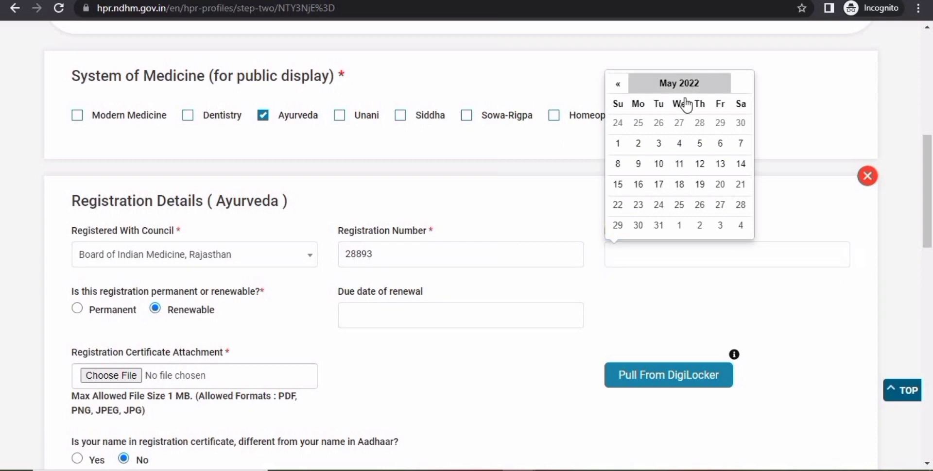
click(679, 84)
click(618, 103)
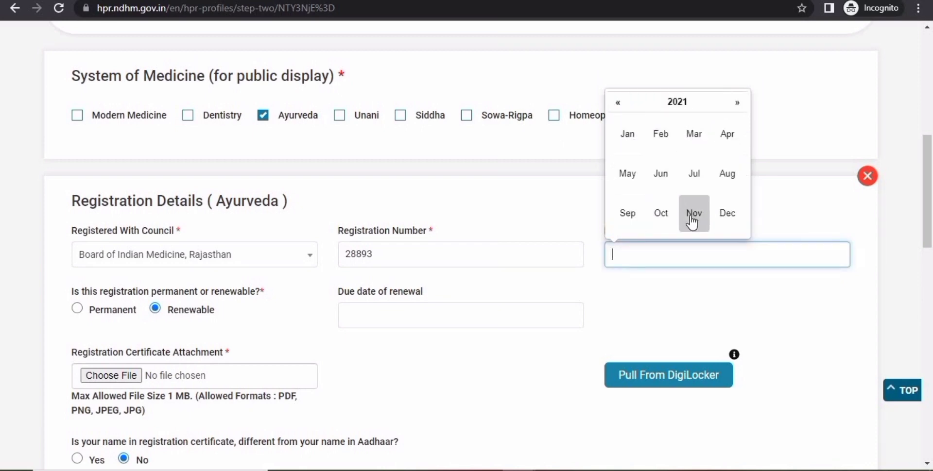
click(648, 209)
click(679, 184)
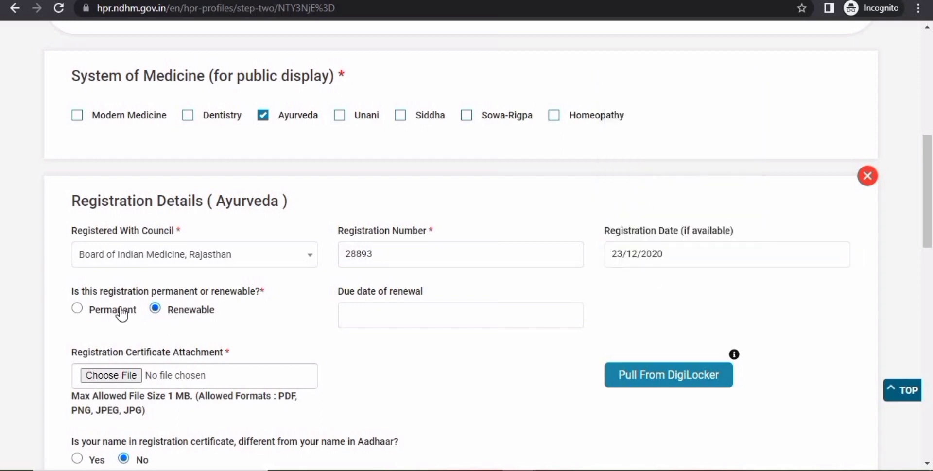
Step: Correct the registration date to 23/11/2021
click(665, 265)
click(741, 85)
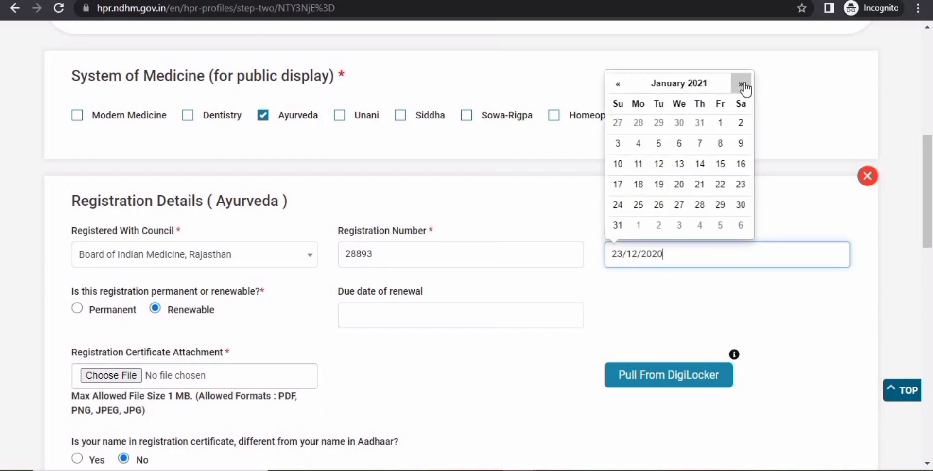
click(741, 84)
click(741, 84)
click(741, 85)
click(741, 85)
click(741, 84)
click(741, 85)
click(741, 85)
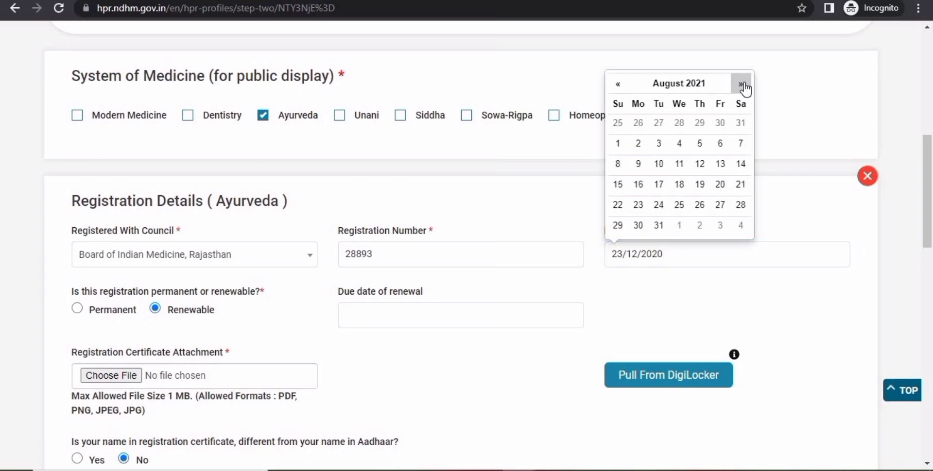
click(741, 85)
click(741, 85)
click(741, 84)
click(741, 85)
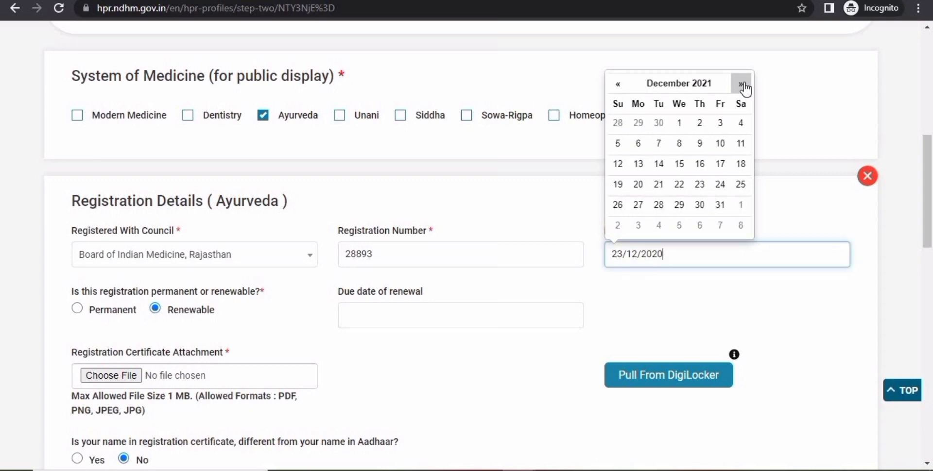
click(617, 85)
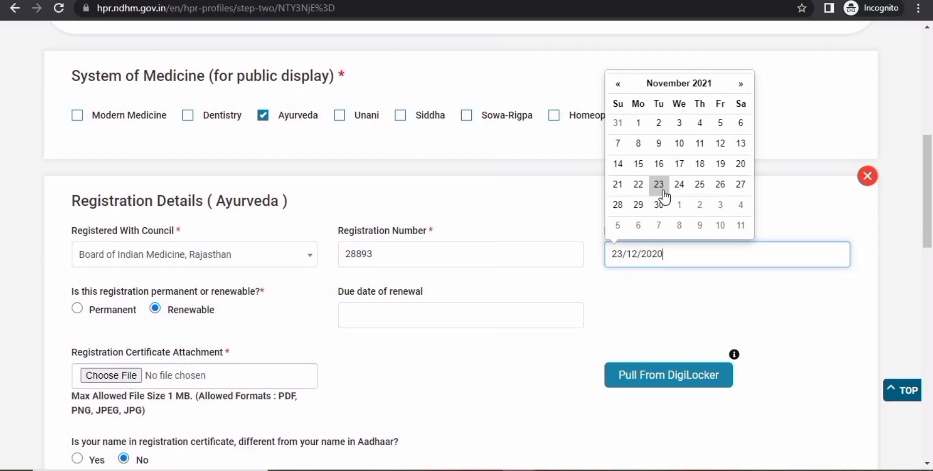
click(661, 188)
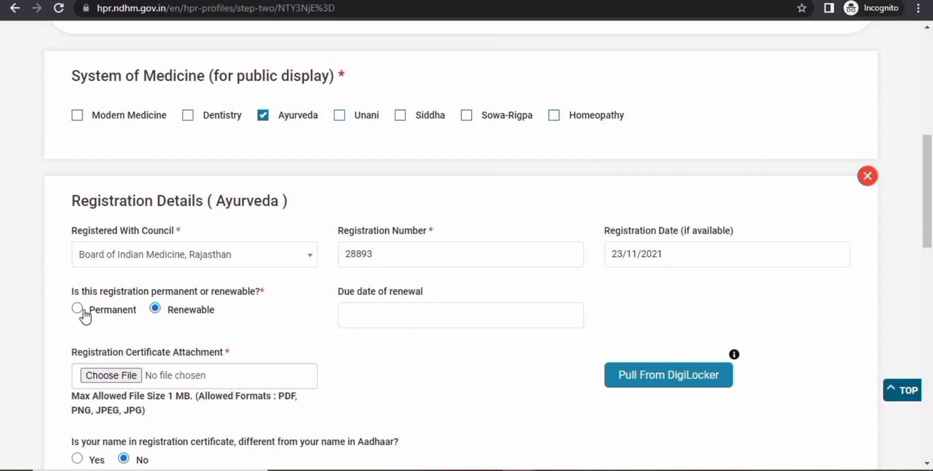
Step: Set the renewal due date to 22/12/2025
click(386, 316)
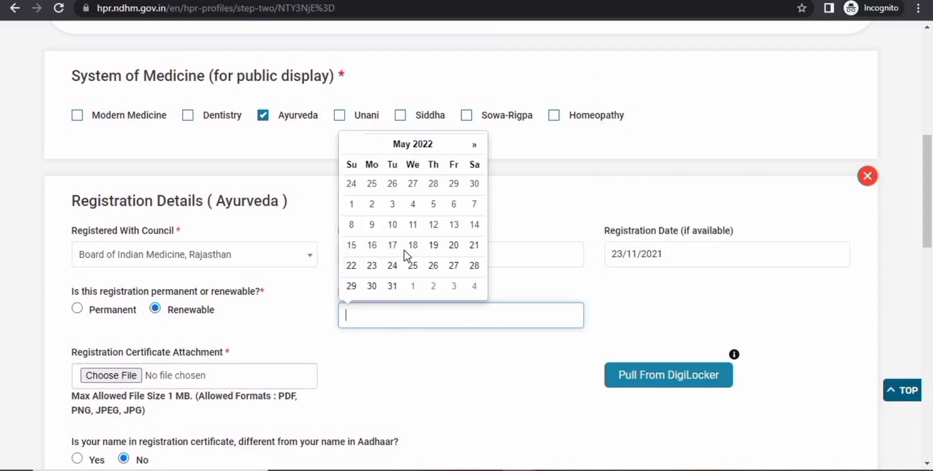
click(476, 144)
click(476, 144)
click(476, 145)
click(432, 154)
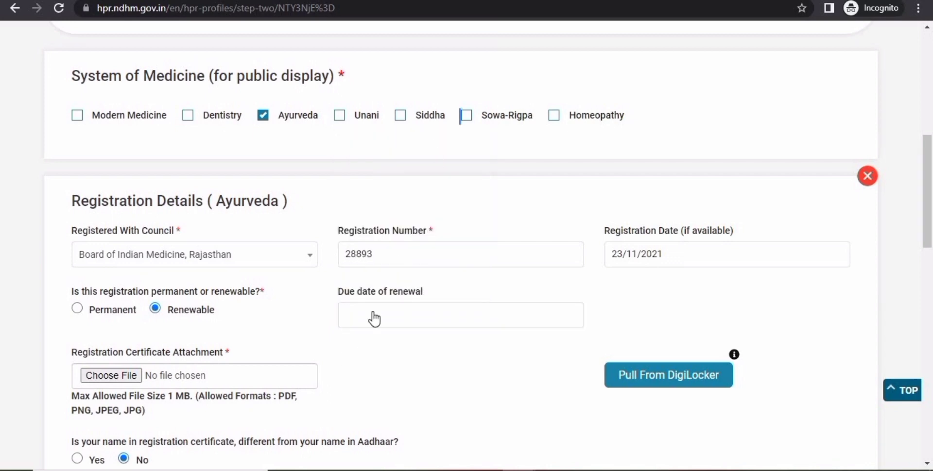
click(374, 318)
click(432, 147)
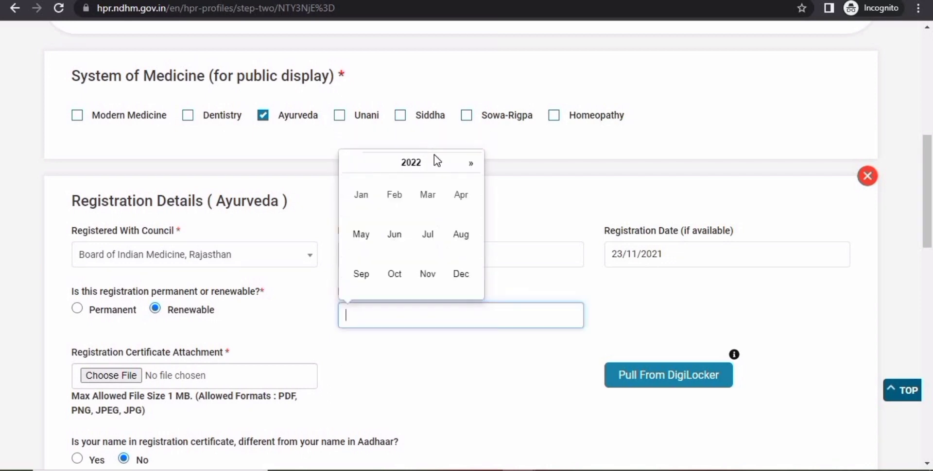
click(469, 164)
click(470, 164)
click(470, 164)
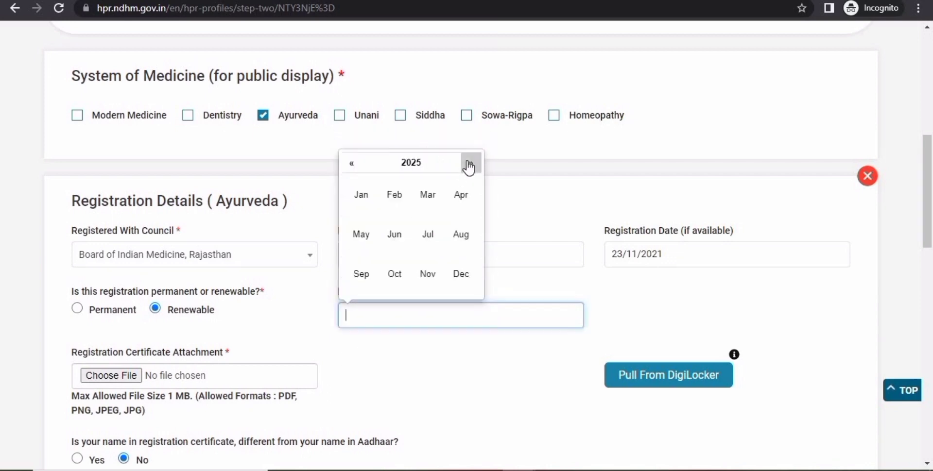
click(428, 275)
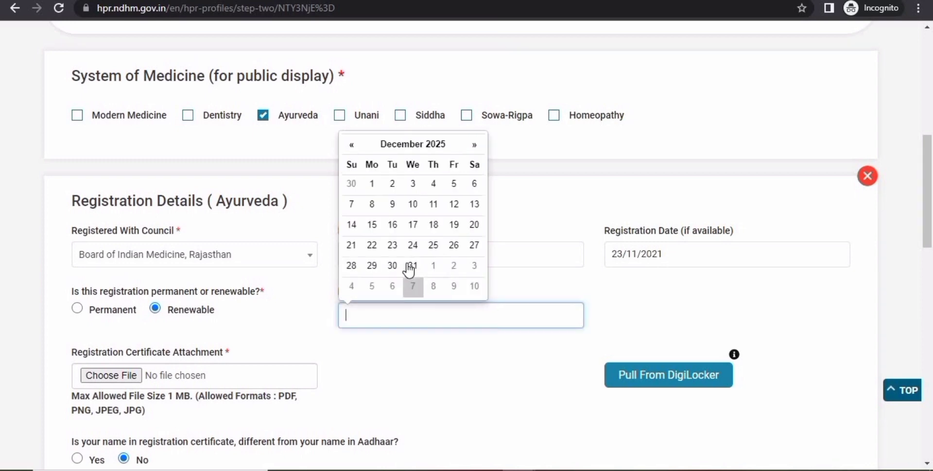
click(372, 246)
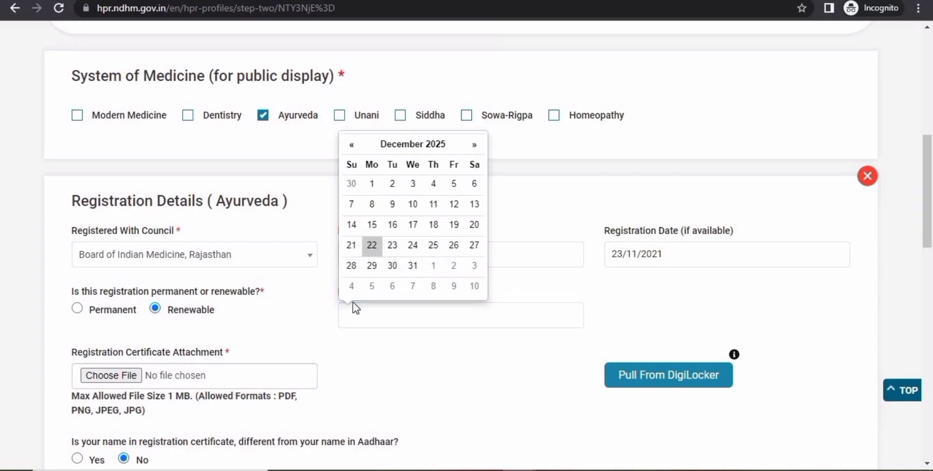
Step: Attach the registration certificate PDF under Registration Certificate Attachment
click(137, 383)
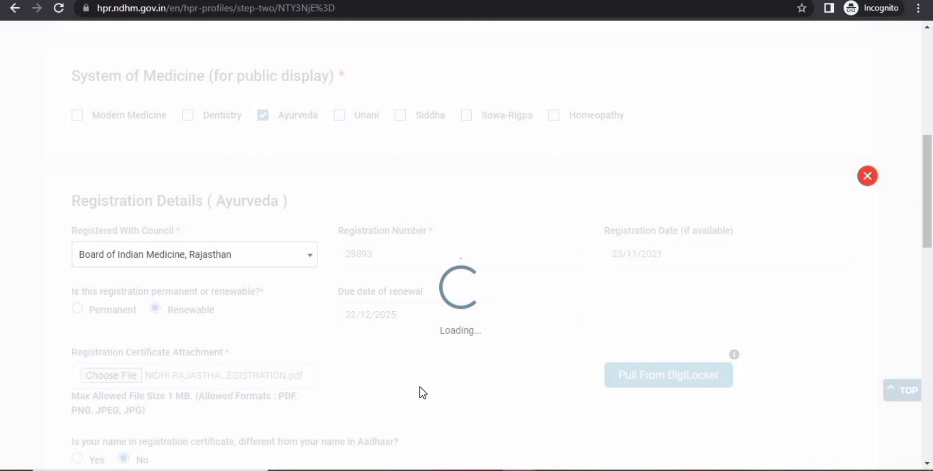
scroll(423, 389, down, 1)
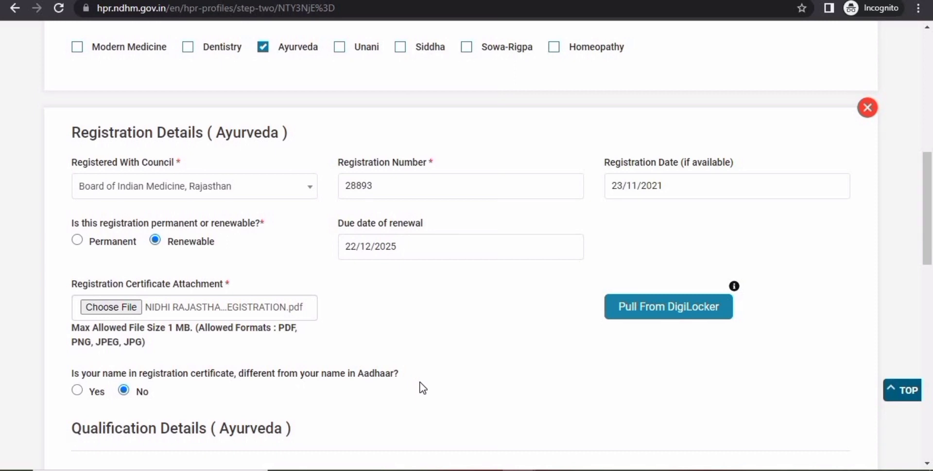
Step: Choose BAMS as the degree and Karnataka as the college's state
scroll(281, 255, down, 5)
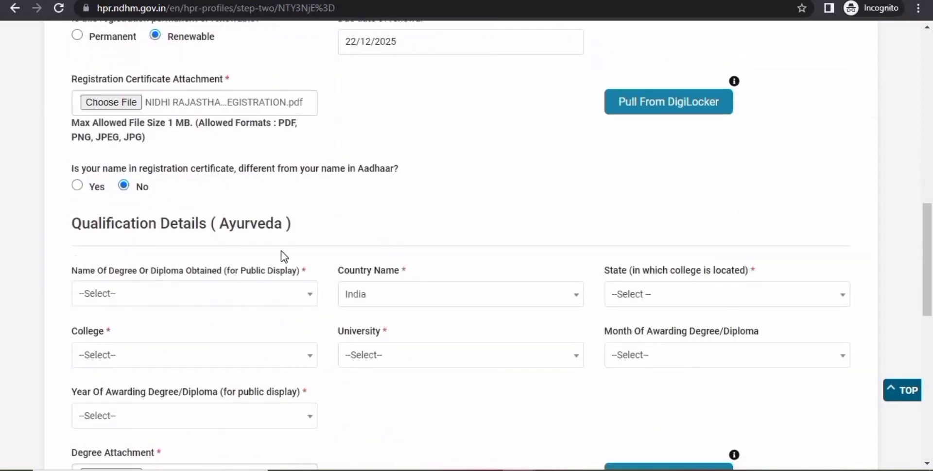
scroll(183, 179, down, 1)
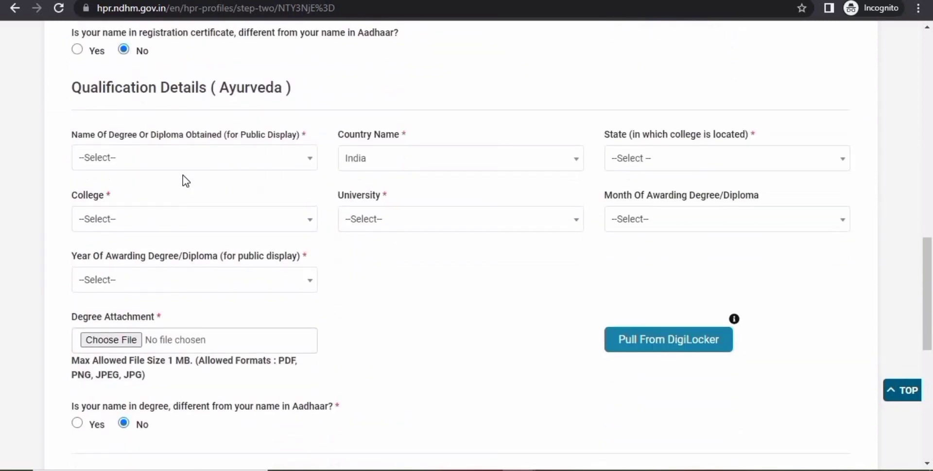
click(212, 167)
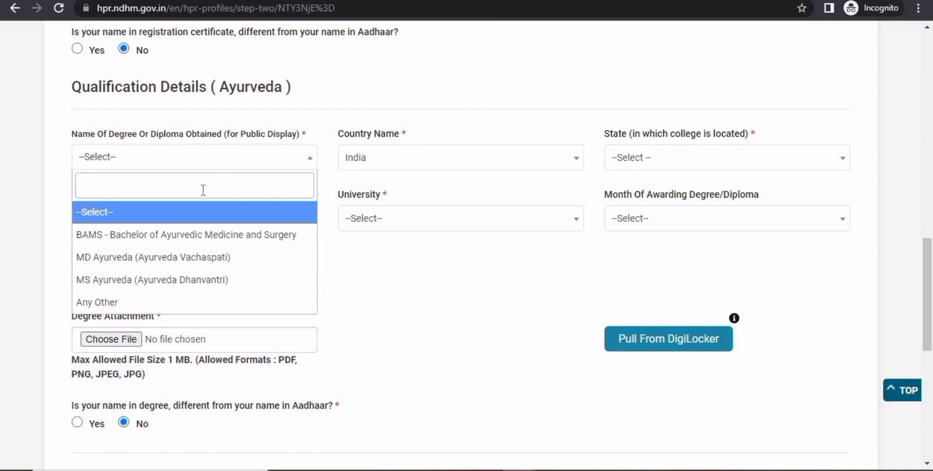
key(Return)
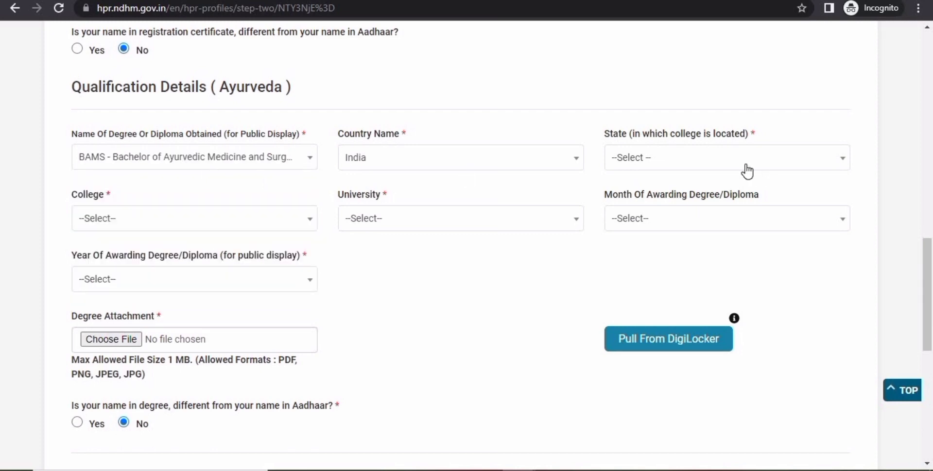
click(744, 167)
text(k)
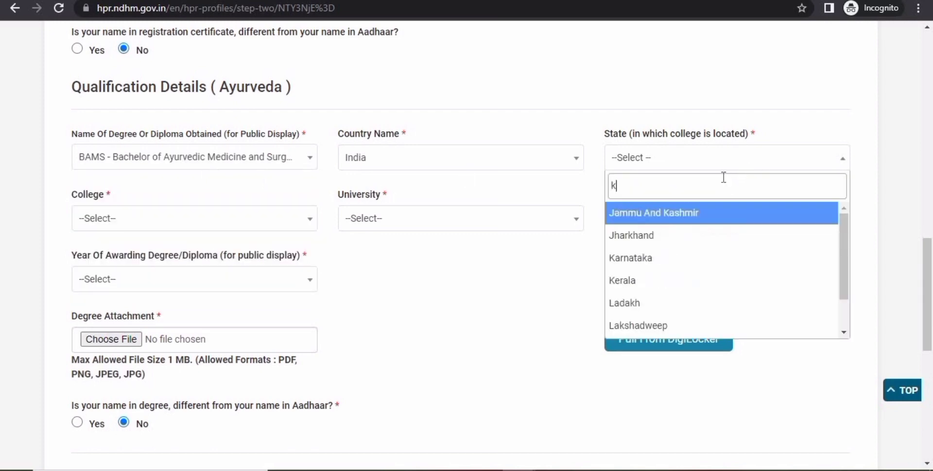
click(702, 267)
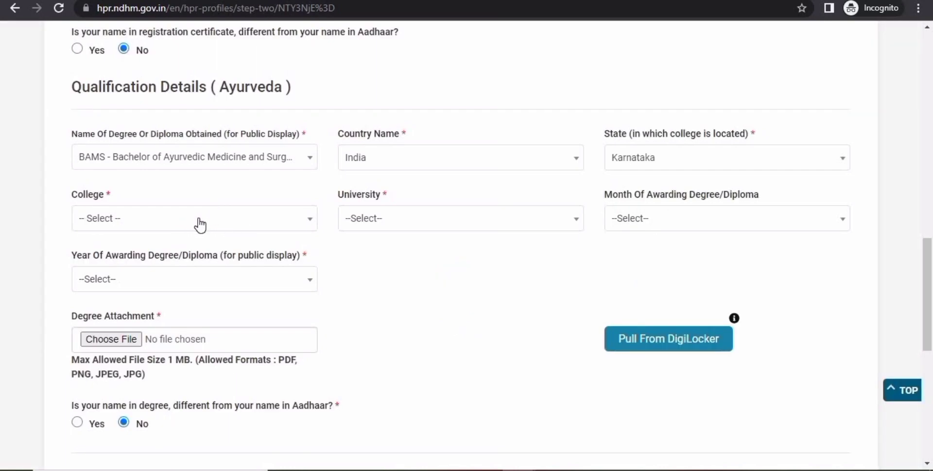
Step: Select Shri Dharmasthala Manjunatheshwara Institute as college and RGUHS as university
click(200, 224)
text(shrir)
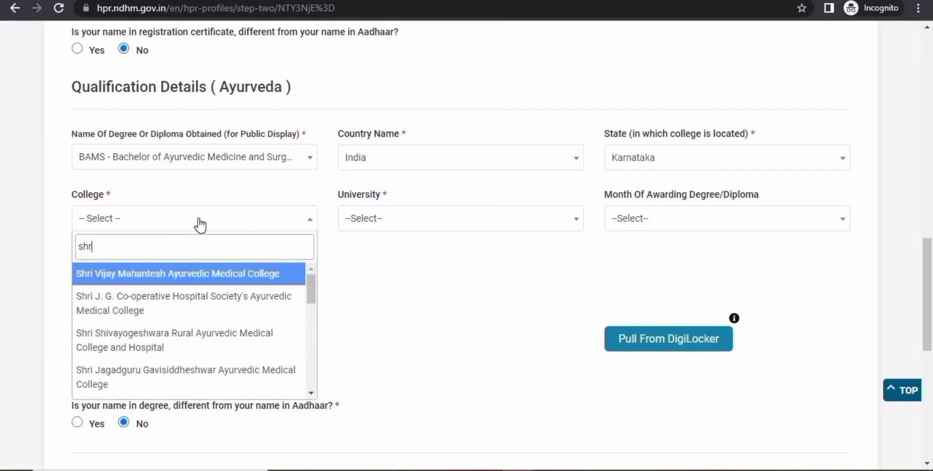
key(BackSpace)
key(BackSpace)
text(dhan)
key(BackSpace)
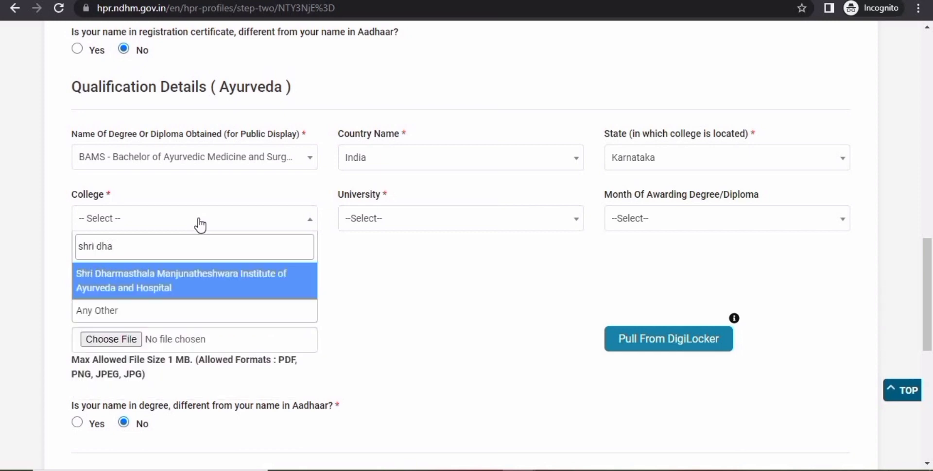
click(274, 284)
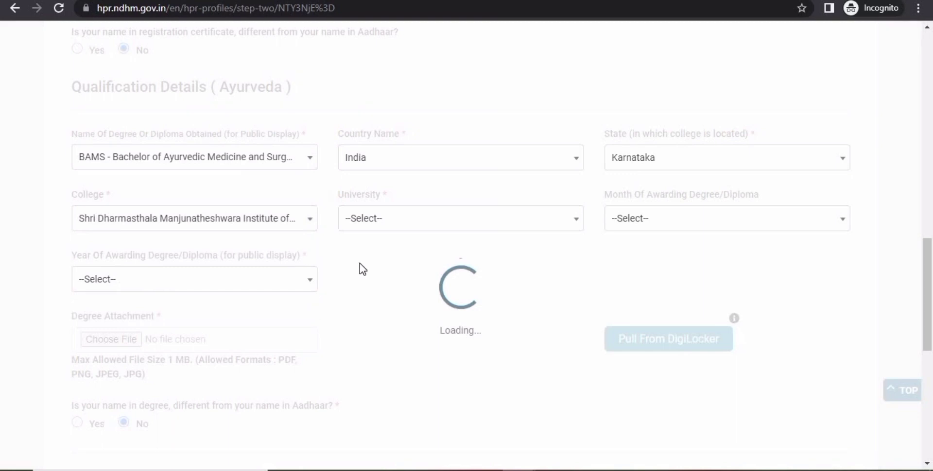
click(488, 221)
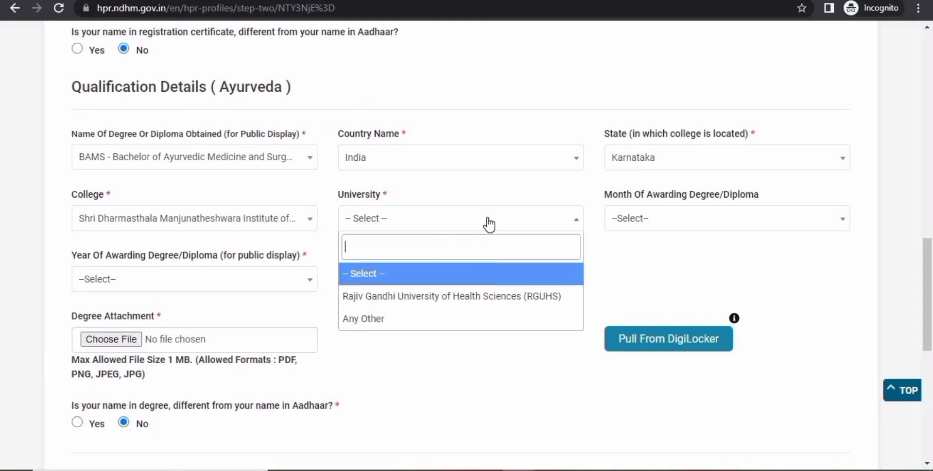
click(464, 294)
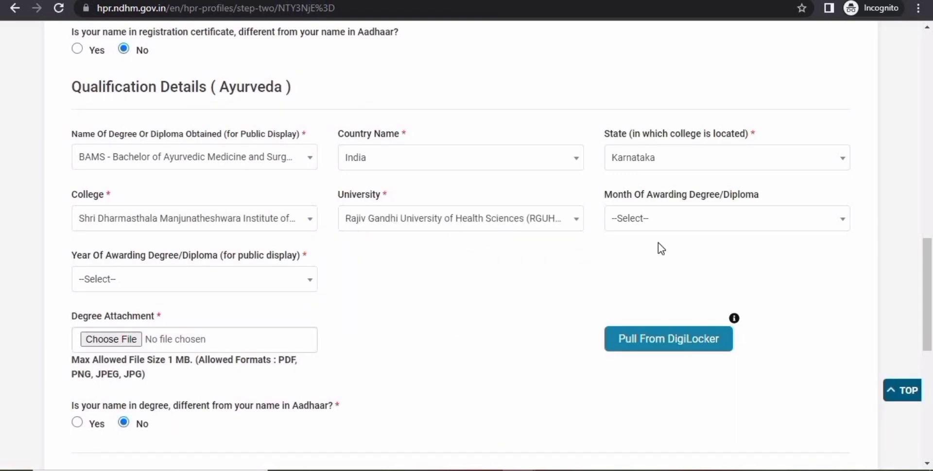
Step: Set the degree award date to May 2016
click(678, 222)
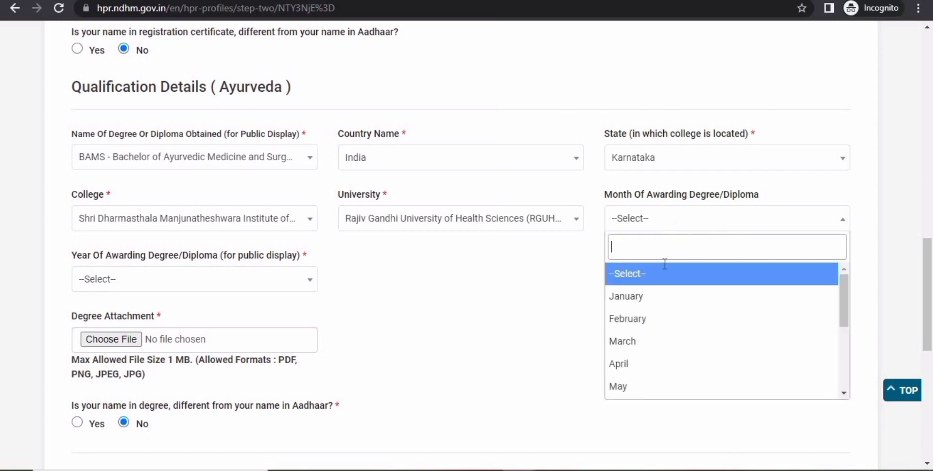
click(635, 389)
click(274, 284)
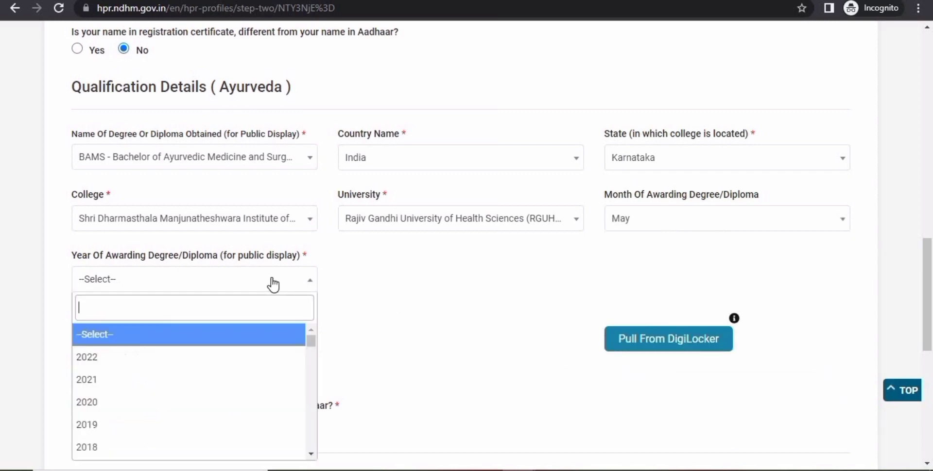
scroll(181, 391, down, 2)
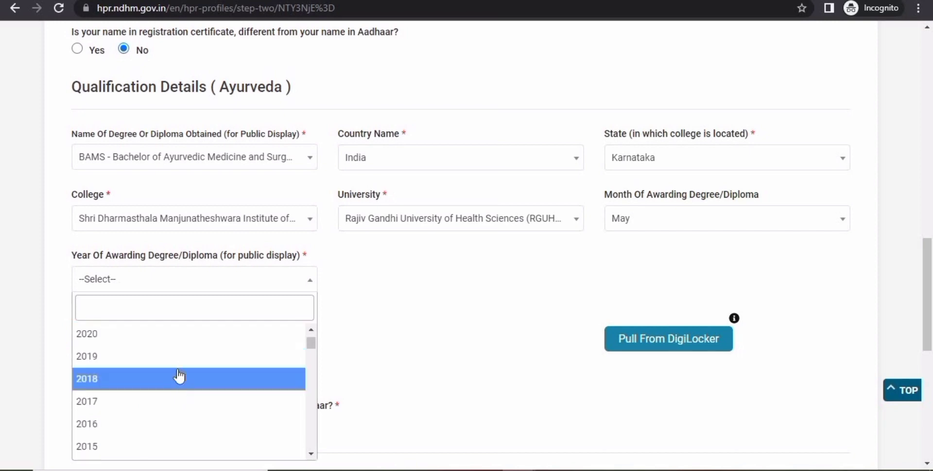
click(172, 421)
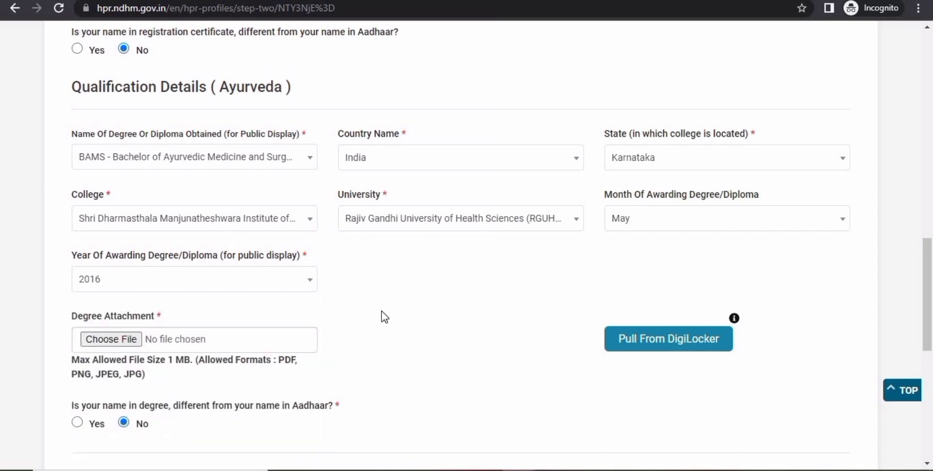
Step: Attach the degree certificate PDF and add another qualification entry
scroll(381, 311, down, 1)
click(121, 275)
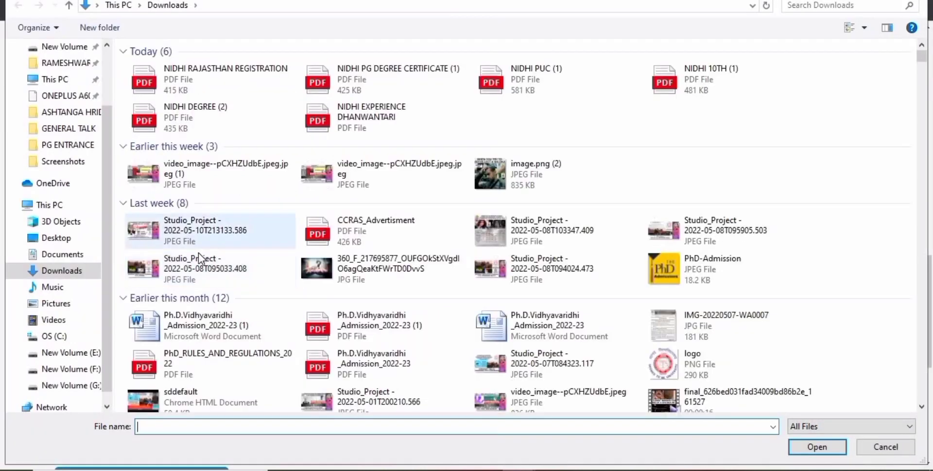
double_click(213, 129)
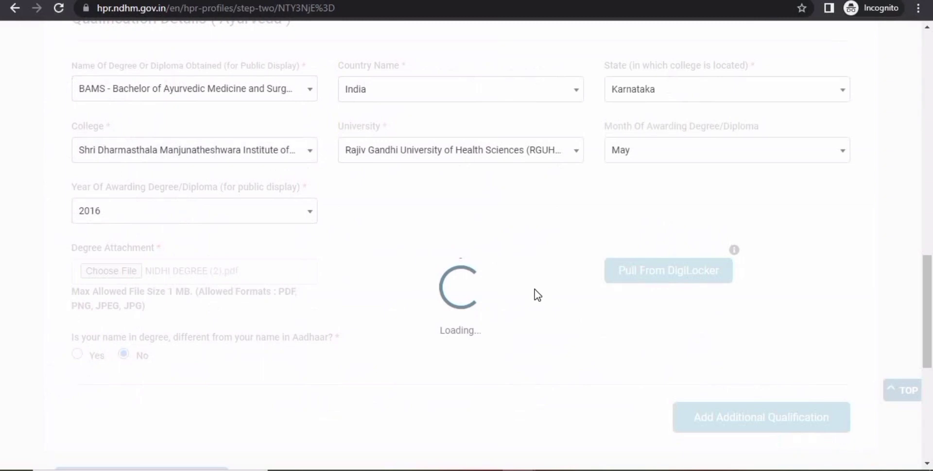
scroll(738, 365, down, 1)
click(738, 365)
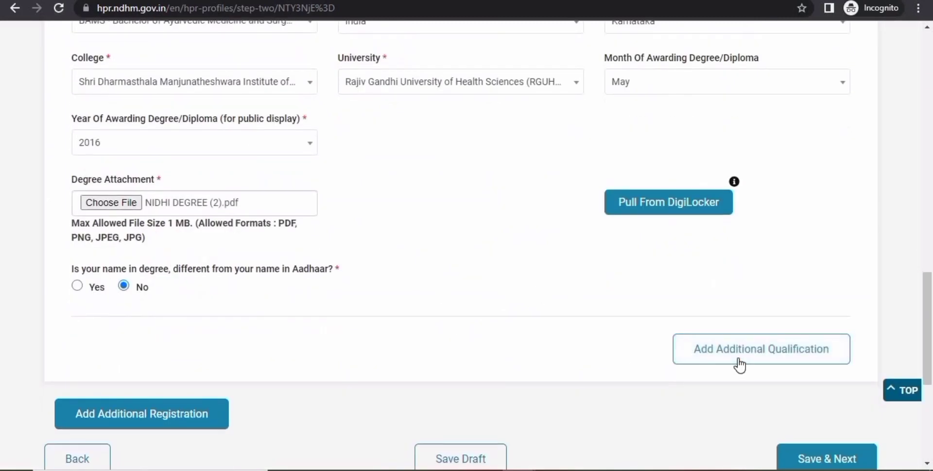
Step: Choose MS Ayurveda as the degree for the second qualification
scroll(313, 301, down, 1)
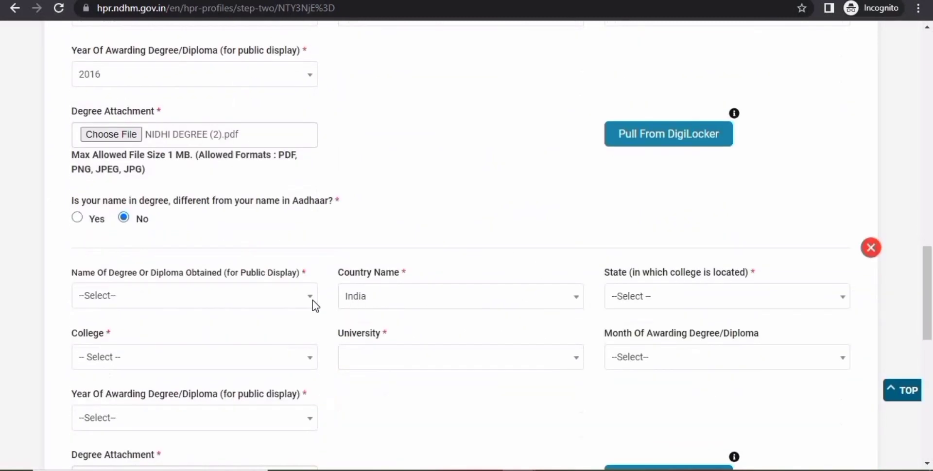
click(260, 308)
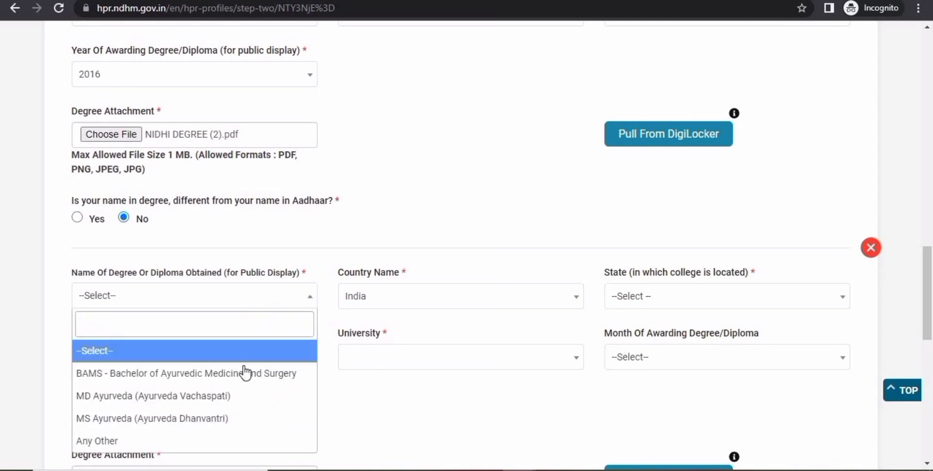
scroll(247, 369, down, 1)
click(220, 359)
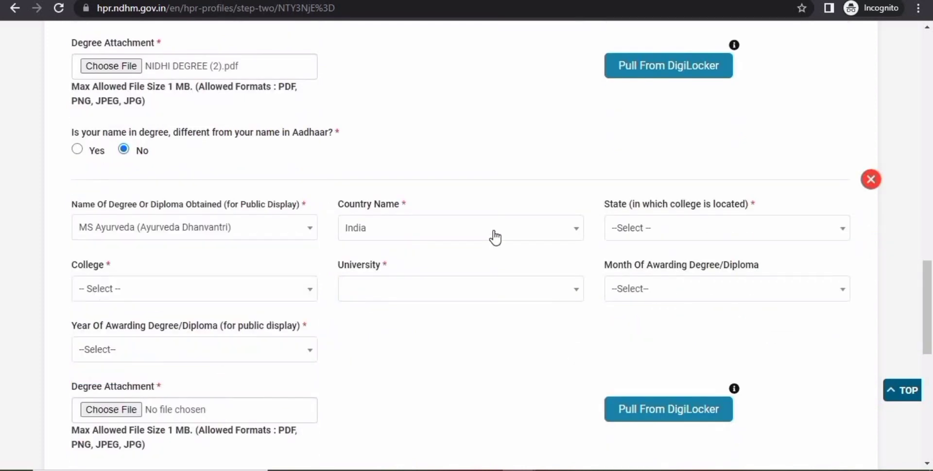
Step: Set the college to Shri Dharmasthala Manjunatheshwara Institute in Karnataka
click(732, 229)
text(k)
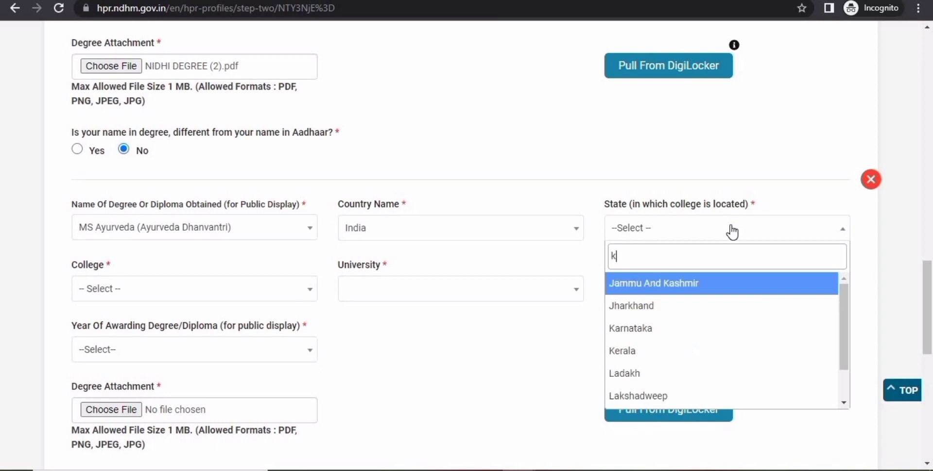
click(649, 329)
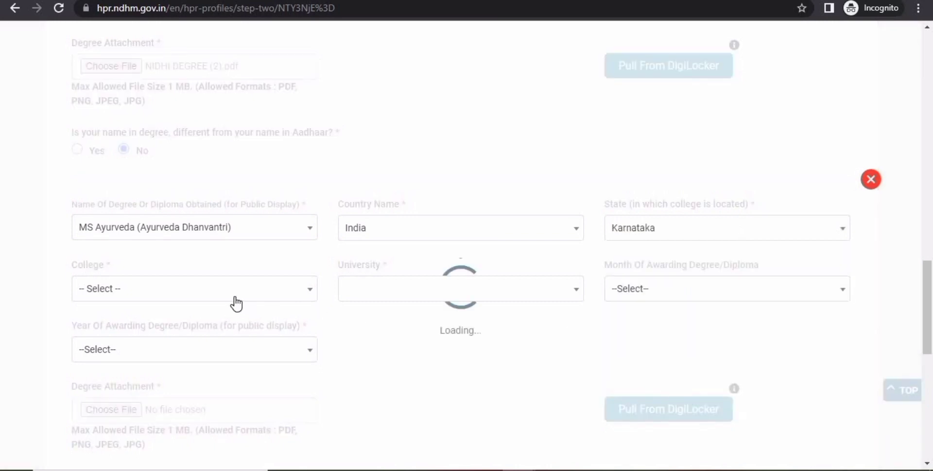
click(277, 298)
text(shri )
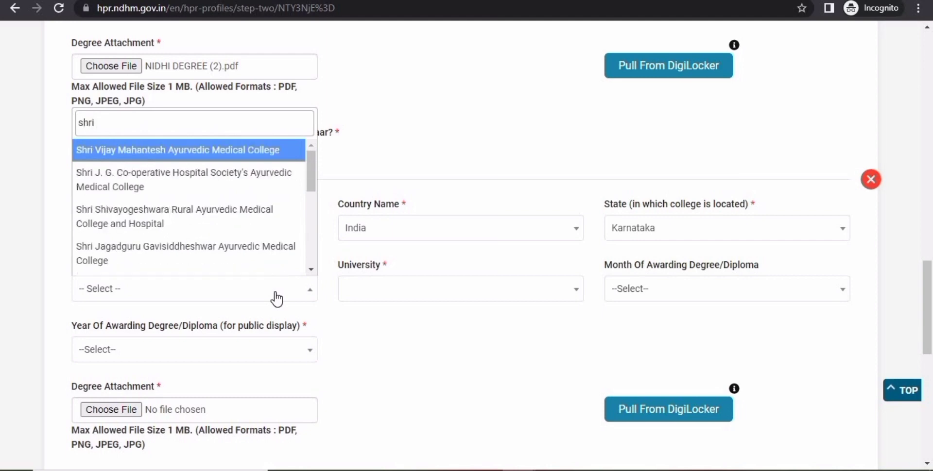
text(dha)
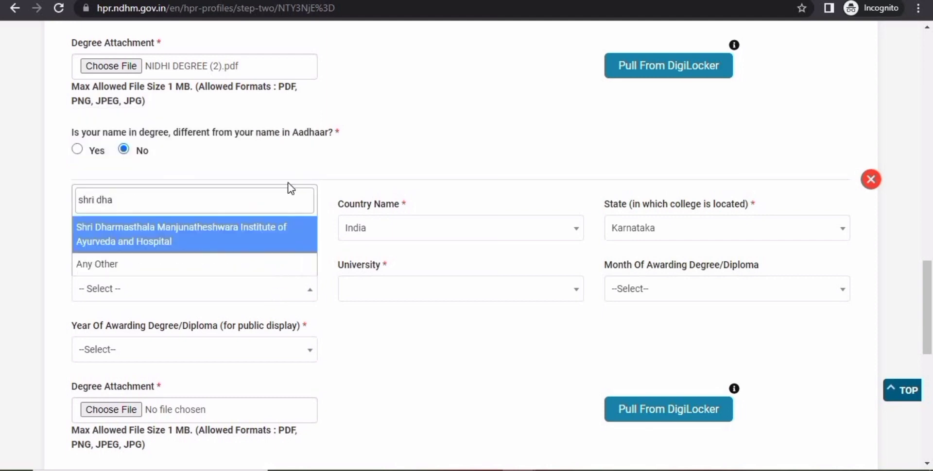
key(Return)
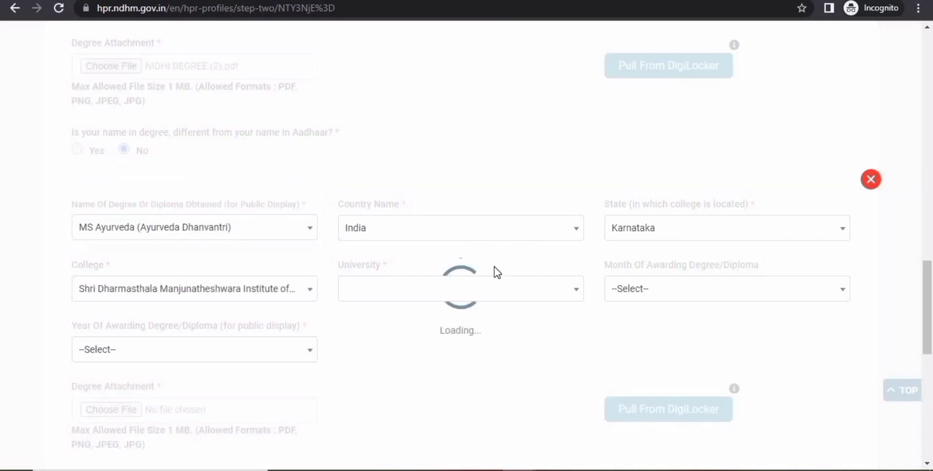
Step: Select Rajiv Gandhi University of Health Sciences (RGUHS) as university and June as awarding month
click(507, 290)
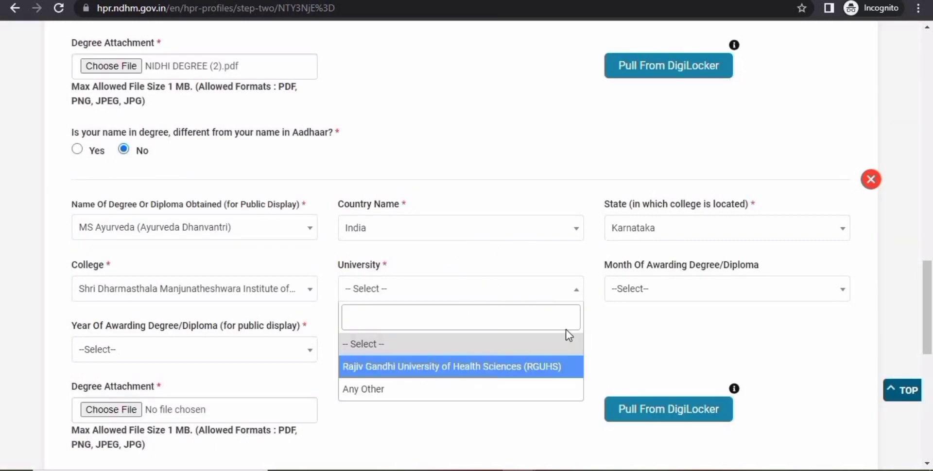
key(Return)
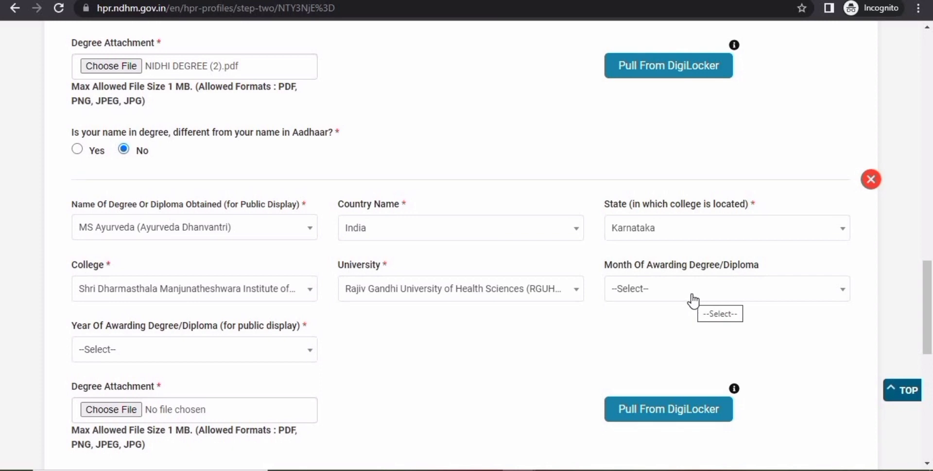
click(692, 299)
scroll(632, 185, down, 3)
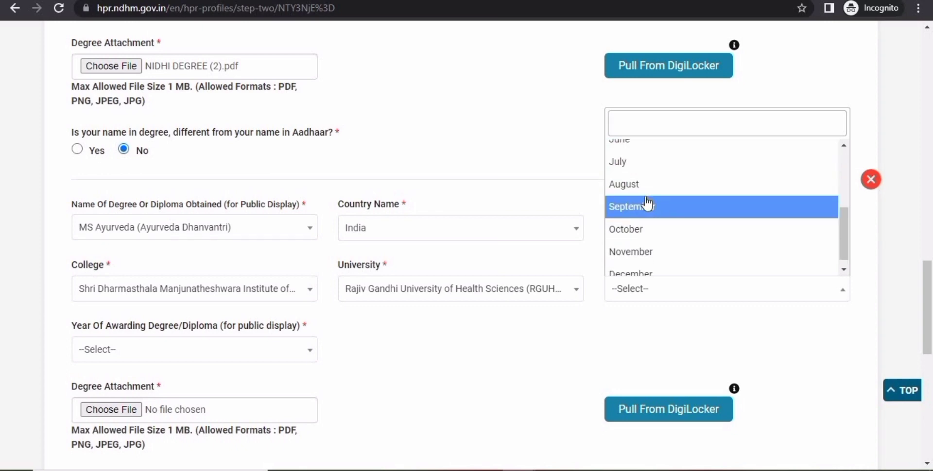
scroll(644, 204, up, 2)
click(642, 204)
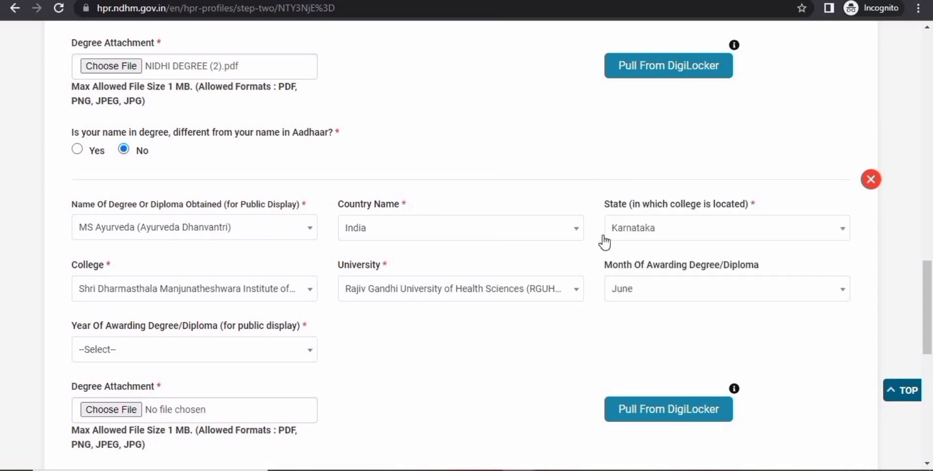
click(222, 352)
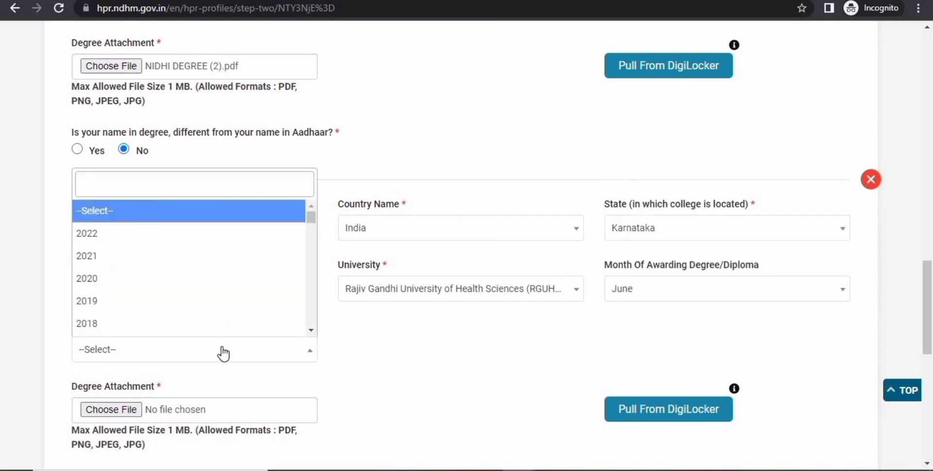
Step: Set the MS Ayurveda award year to 2020 and attach the PG degree certificate PDF
key(Return)
scroll(148, 401, down, 2)
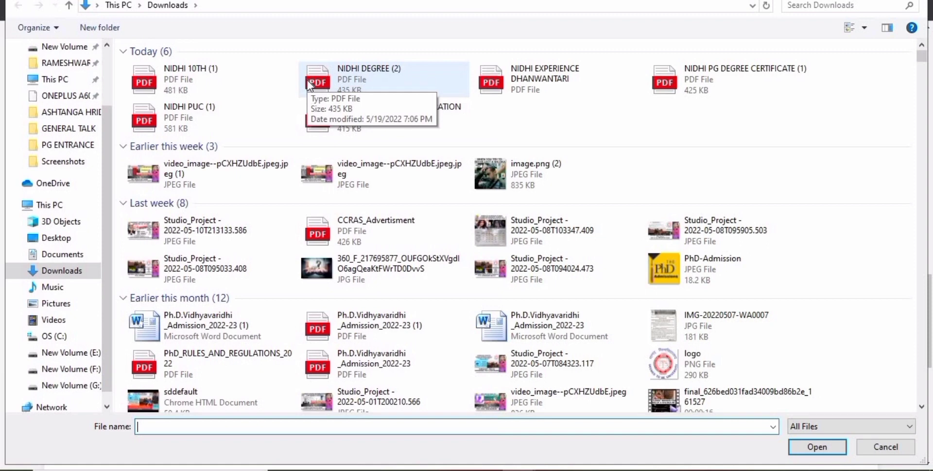
double_click(695, 87)
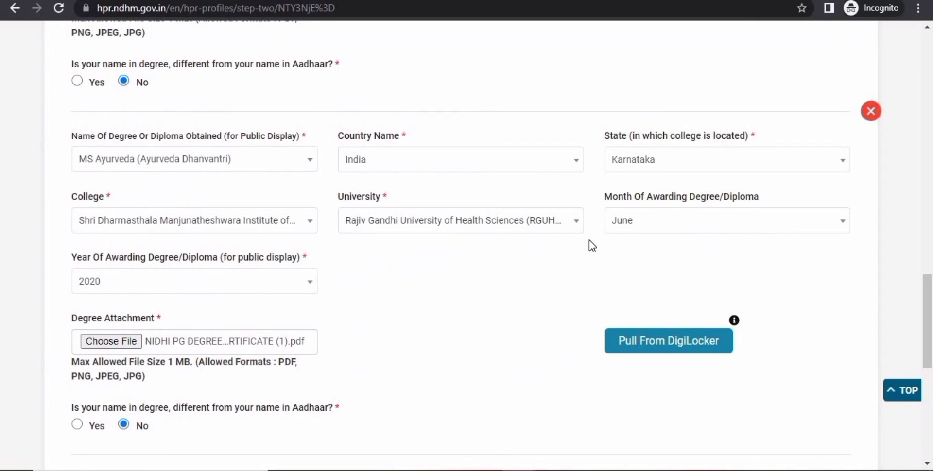
Step: Switch the awarding month to August, then back to June
click(696, 228)
scroll(671, 180, down, 2)
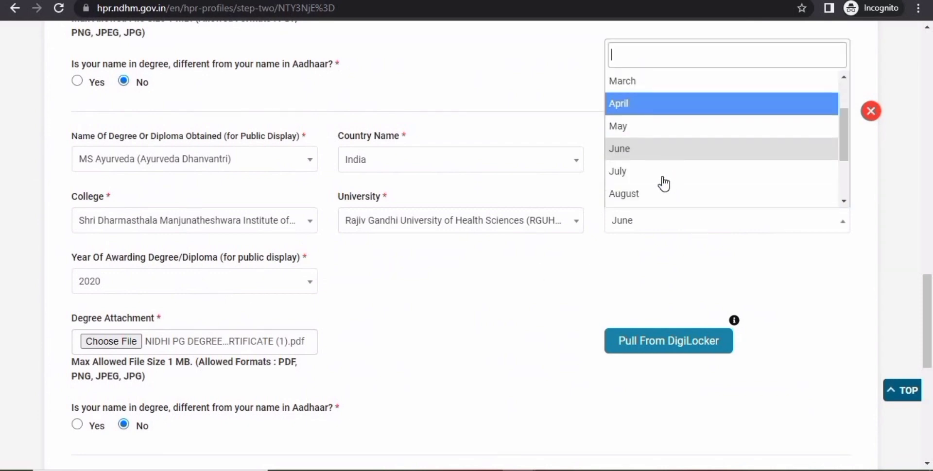
click(658, 194)
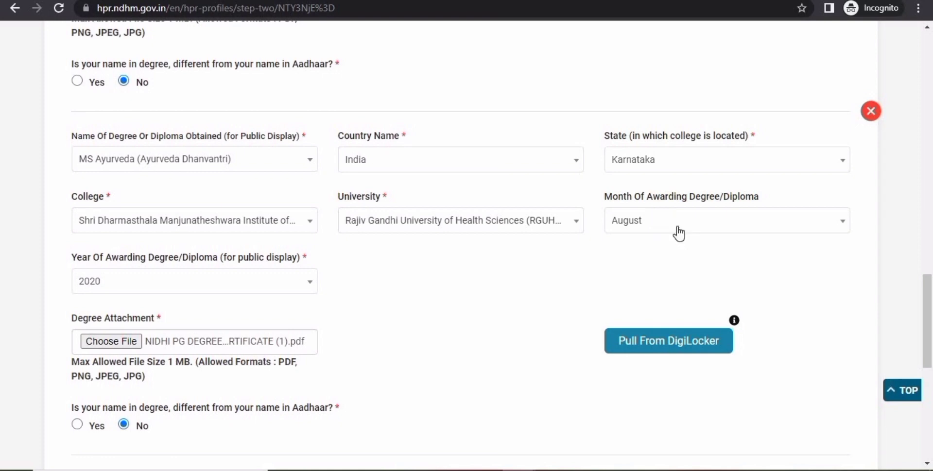
click(678, 228)
scroll(643, 185, down, 3)
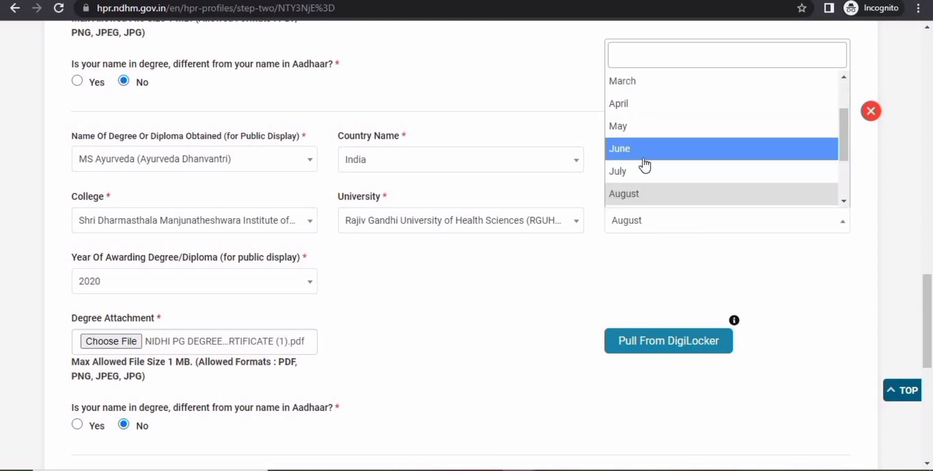
click(641, 156)
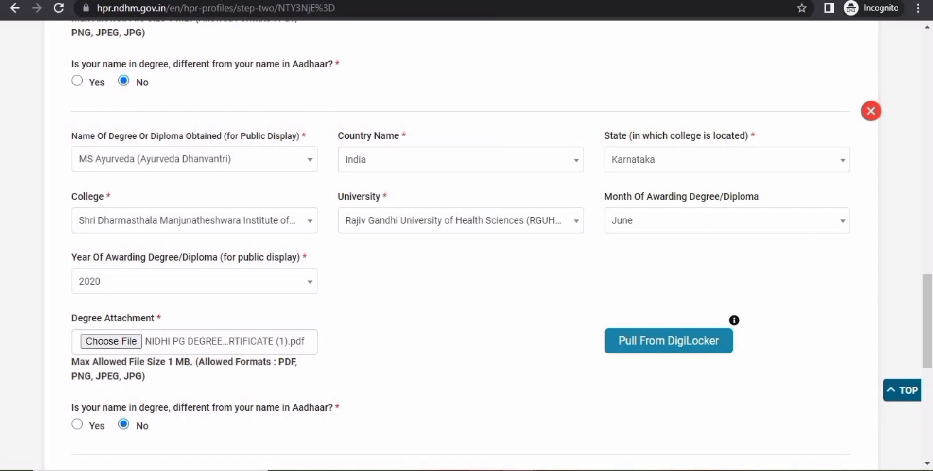
Step: Save the registration and academic details with Save & Next
scroll(416, 327, down, 2)
scroll(415, 326, down, 2)
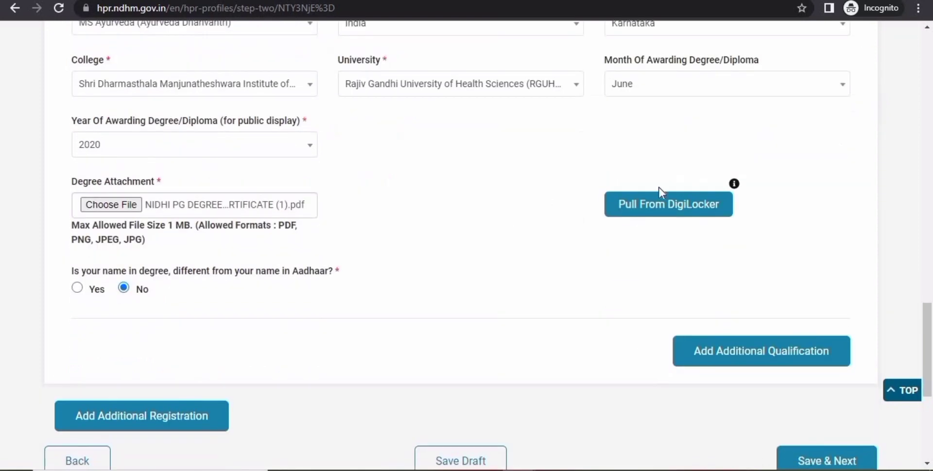
scroll(486, 352, down, 4)
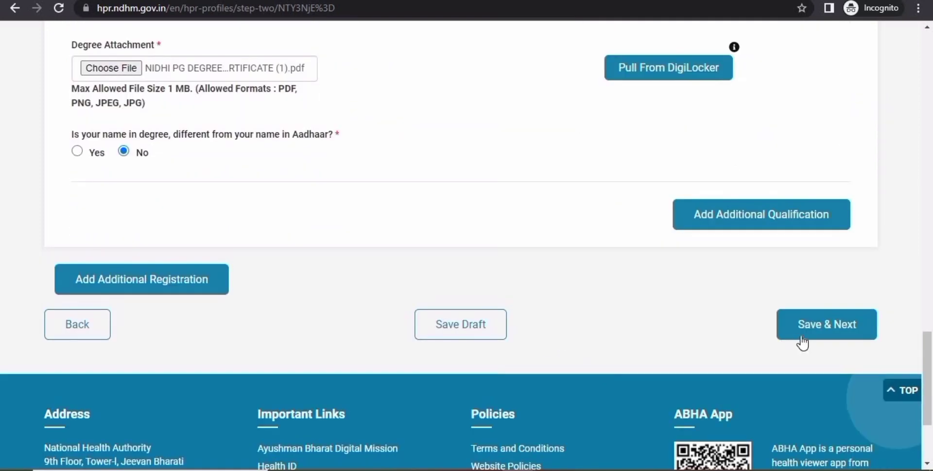
click(846, 341)
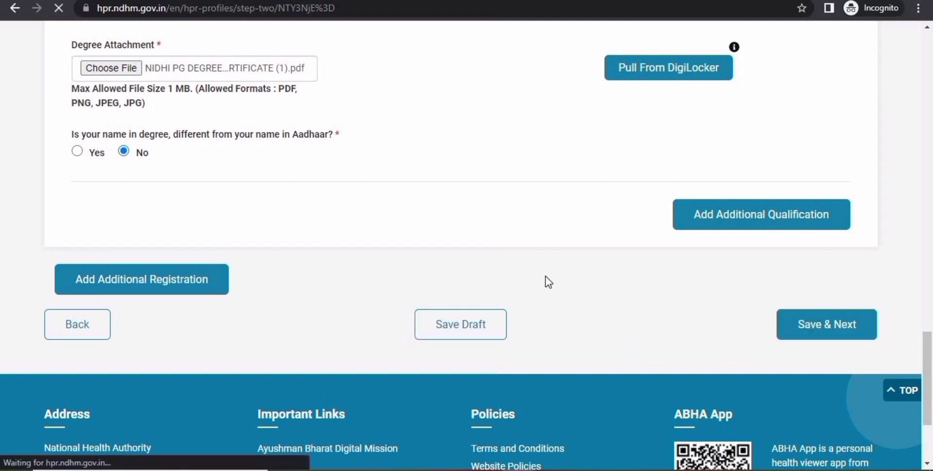
scroll(547, 272, up, 15)
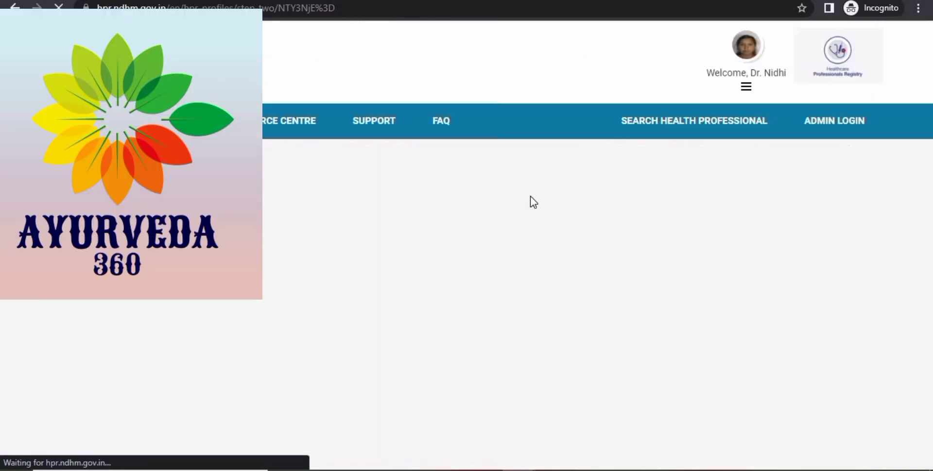
scroll(513, 222, down, 2)
scroll(513, 223, down, 4)
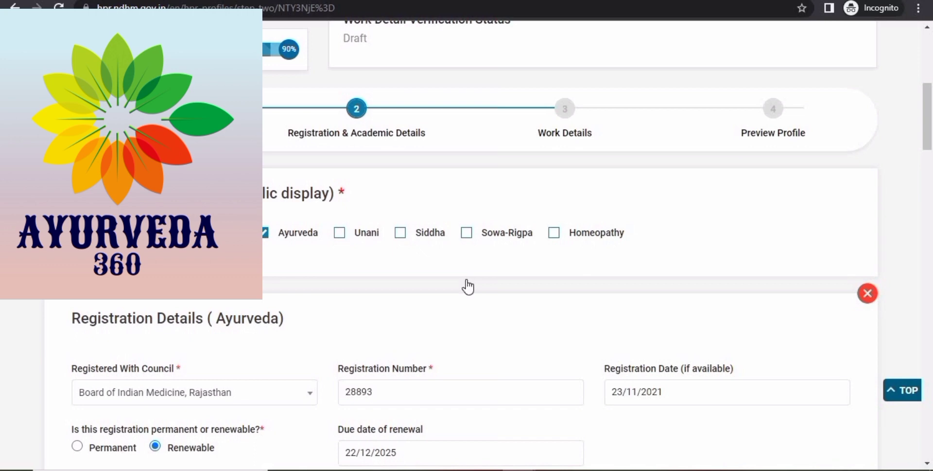
Step: Pick 22 November 2026 as the Ayurveda registration's due date of renewal
scroll(465, 281, up, 1)
scroll(467, 277, up, 1)
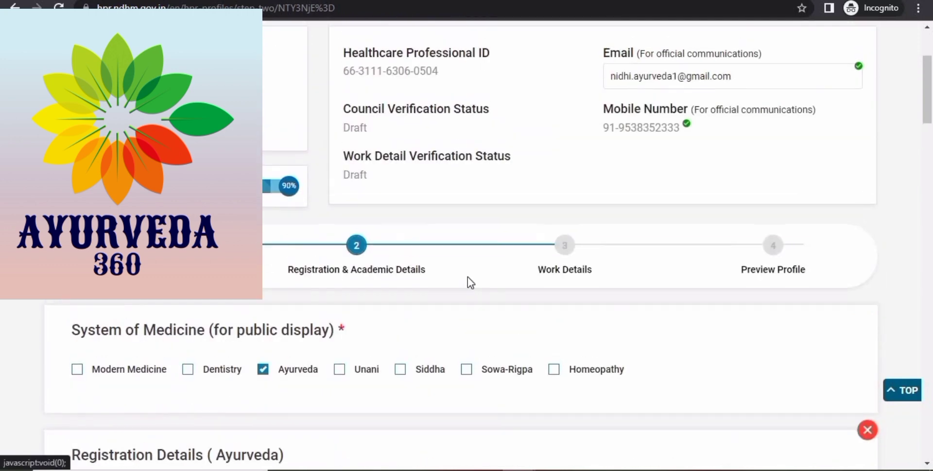
scroll(468, 277, down, 4)
scroll(467, 278, down, 5)
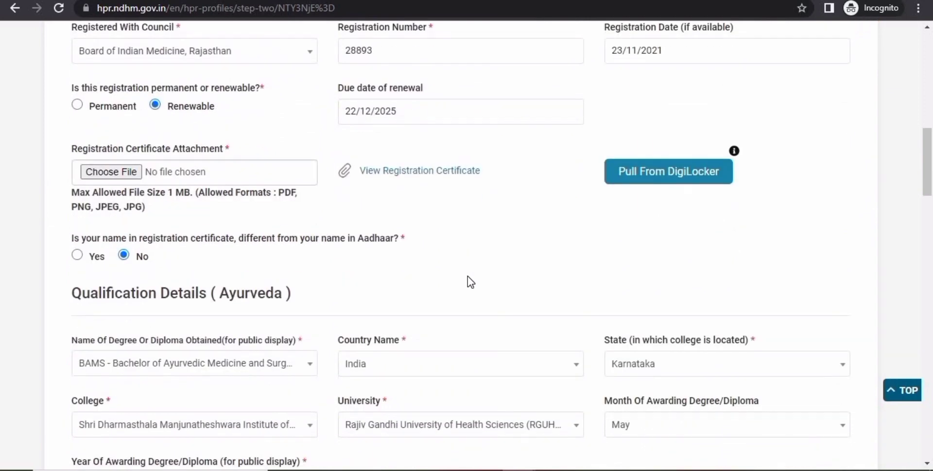
scroll(468, 282, down, 2)
scroll(467, 282, up, 1)
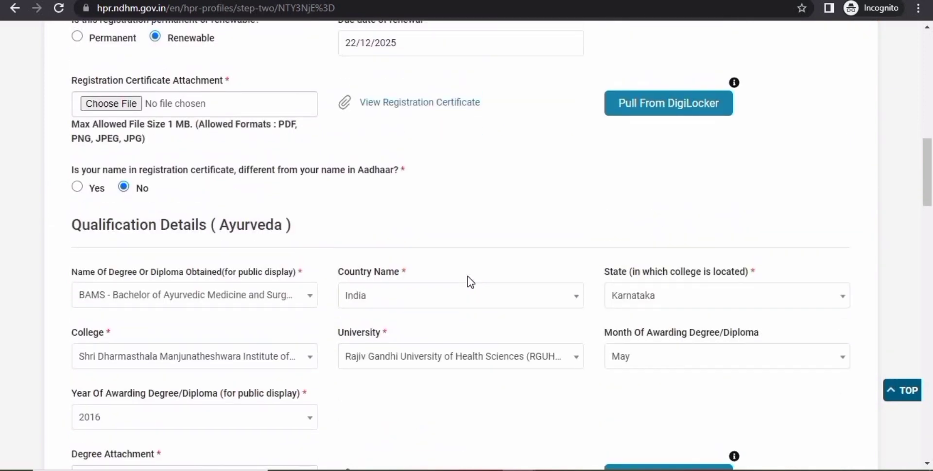
scroll(468, 276, up, 1)
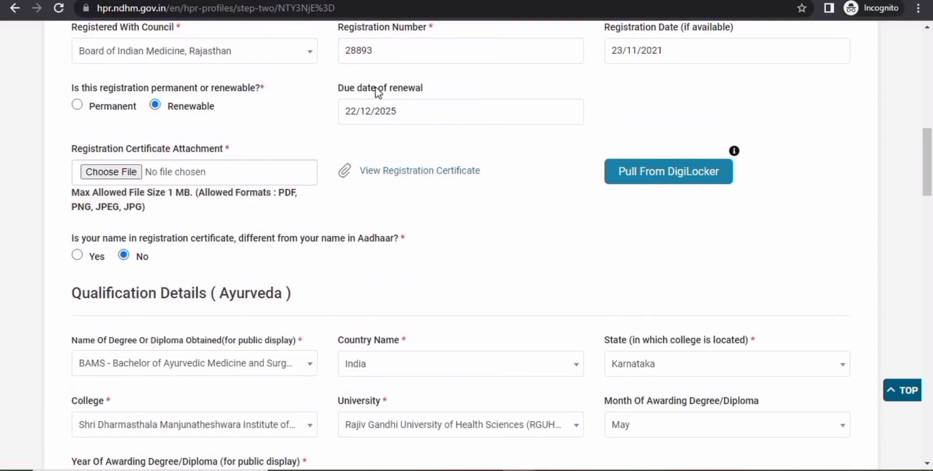
click(378, 117)
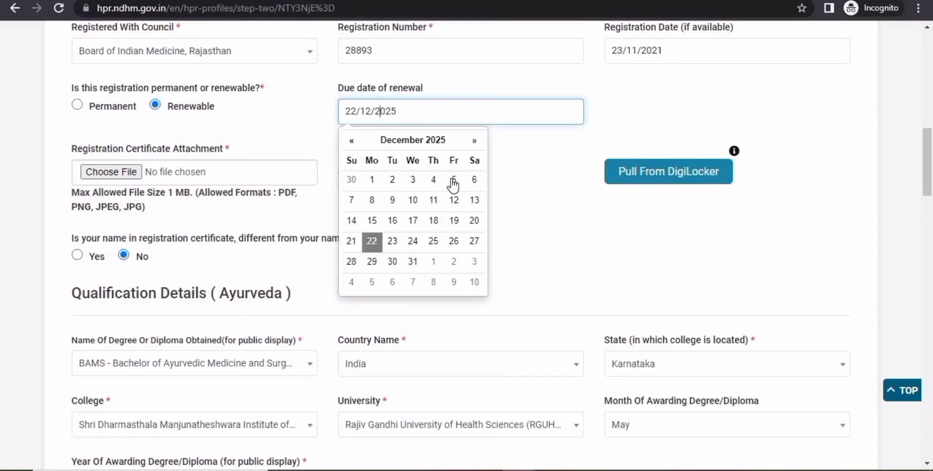
click(474, 146)
click(475, 145)
click(475, 146)
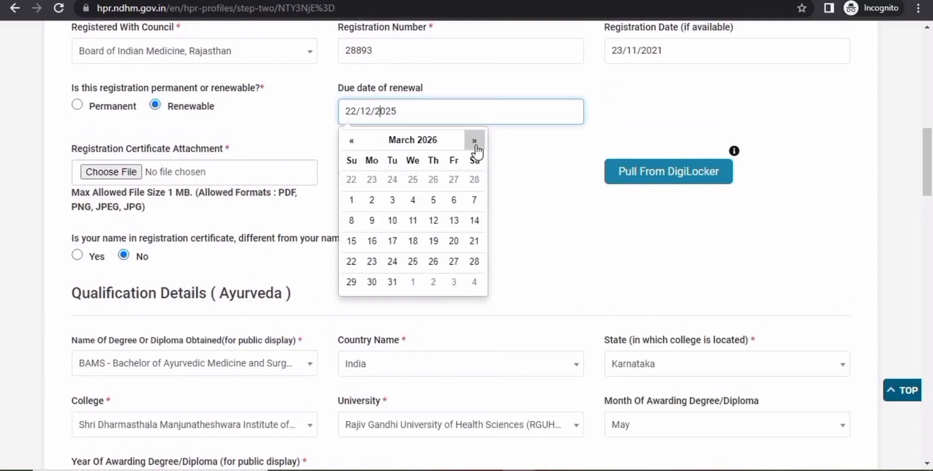
click(475, 146)
click(474, 146)
click(475, 146)
click(475, 145)
click(475, 146)
click(475, 146)
click(474, 146)
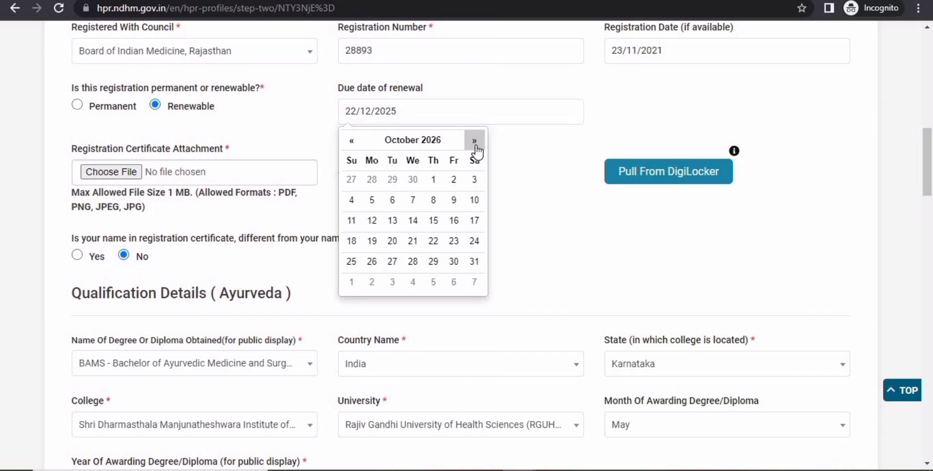
click(474, 146)
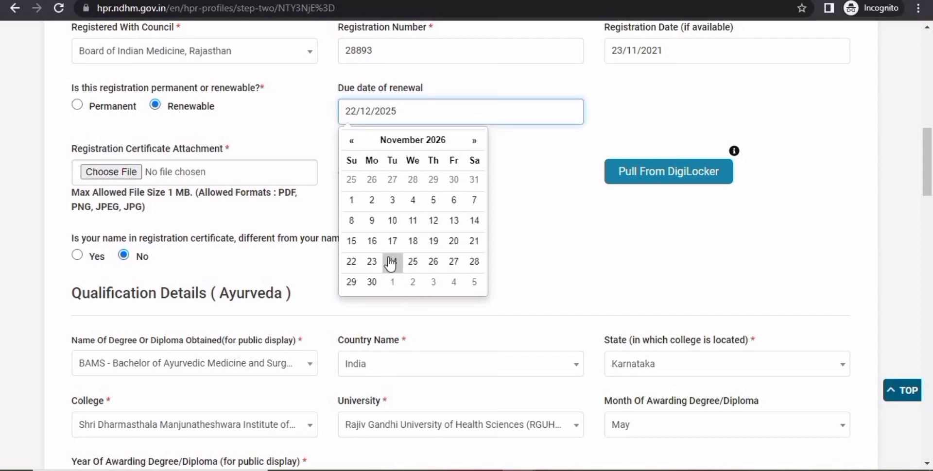
click(355, 266)
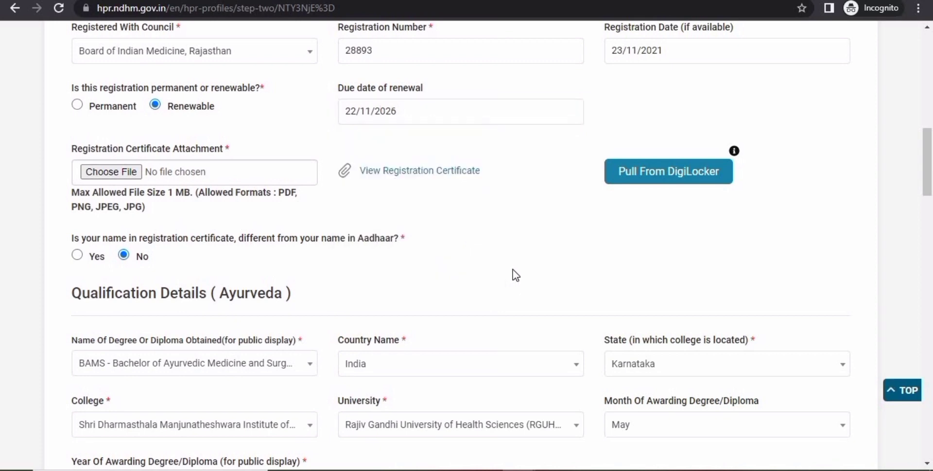
Step: Delete the blank extra registration block and Save & Next to reach Work Details
scroll(512, 272, down, 1)
scroll(513, 271, down, 4)
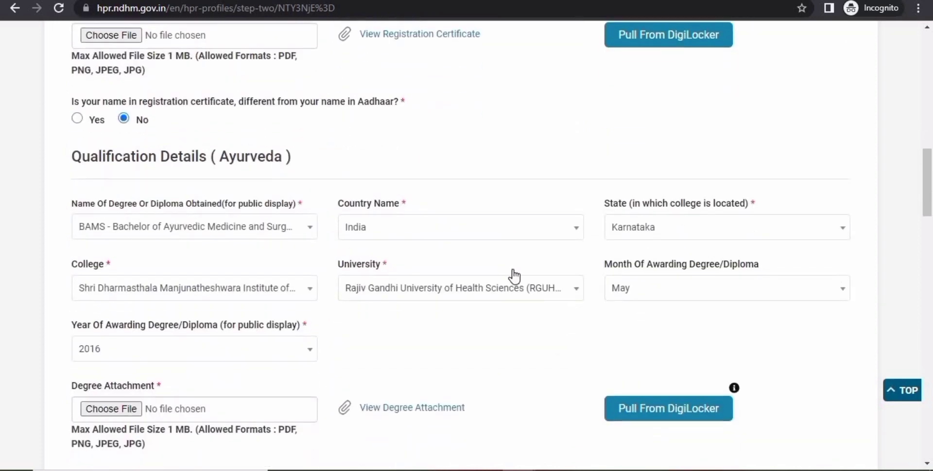
scroll(500, 293, down, 5)
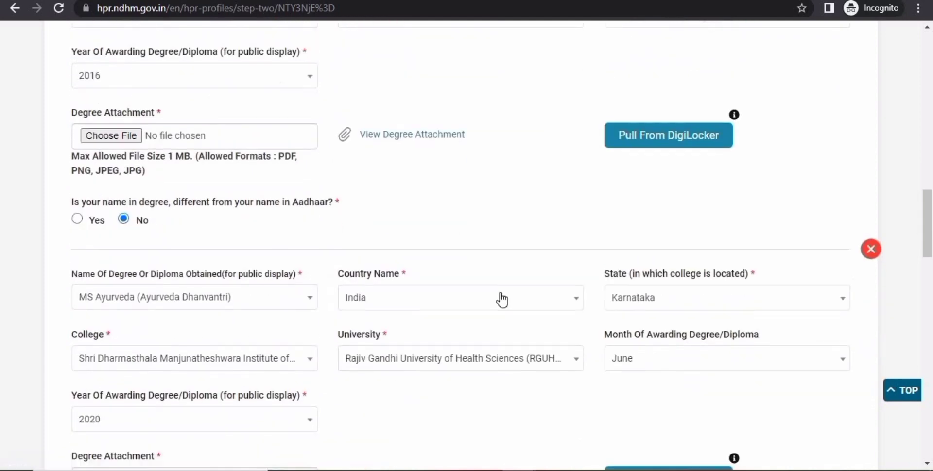
scroll(532, 359, down, 5)
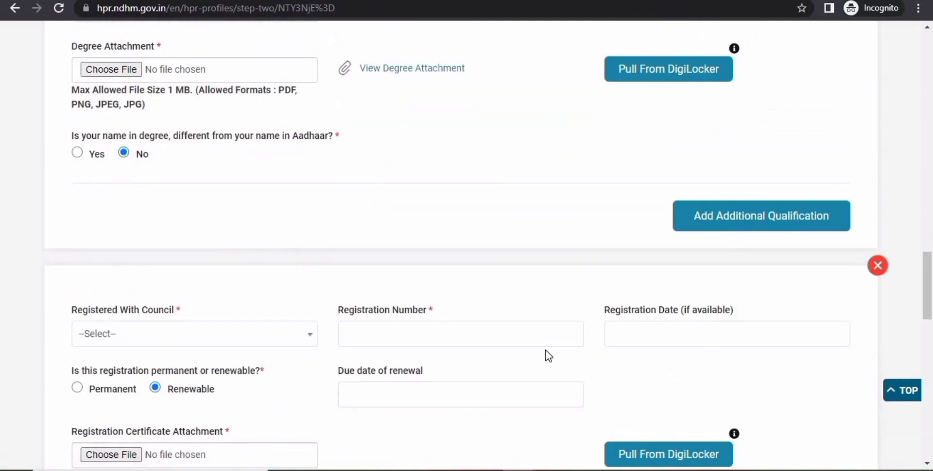
scroll(545, 350, down, 1)
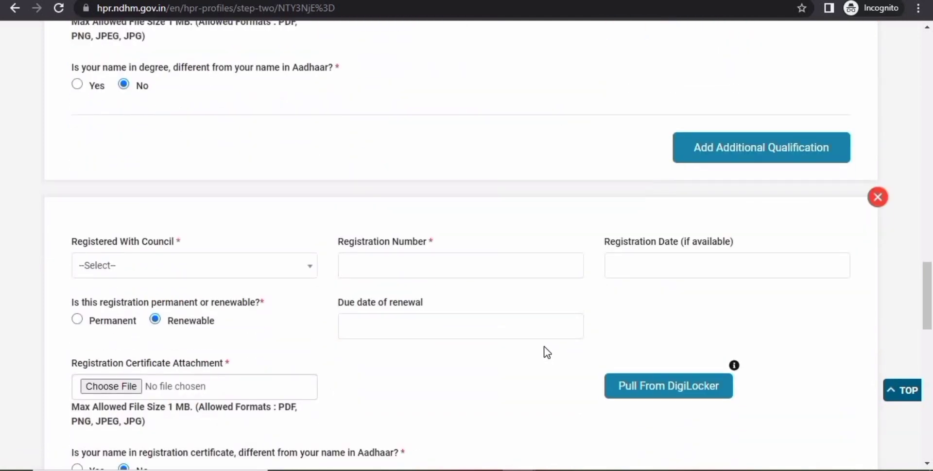
scroll(544, 346, down, 1)
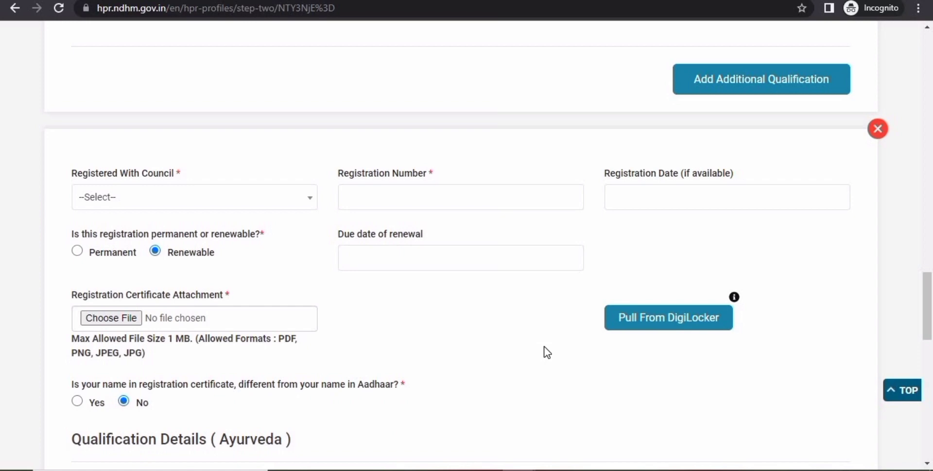
scroll(368, 322, down, 1)
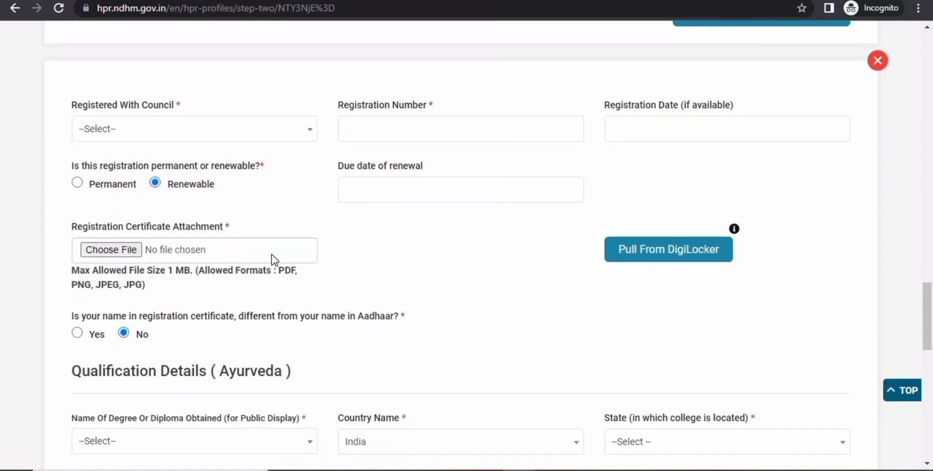
scroll(377, 262, down, 1)
scroll(379, 267, up, 2)
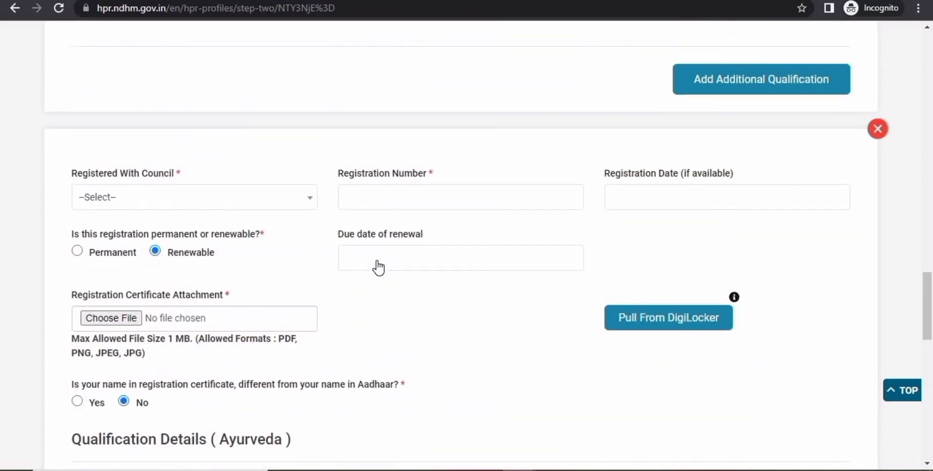
scroll(377, 262, down, 7)
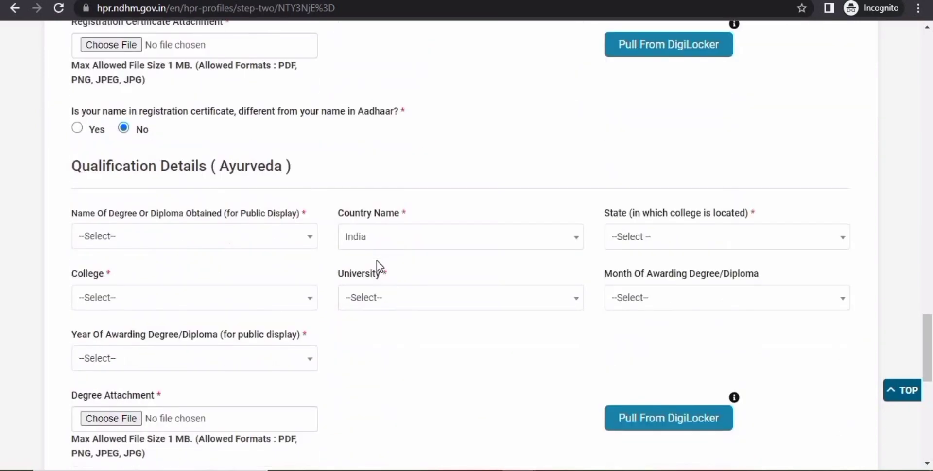
scroll(377, 263, up, 8)
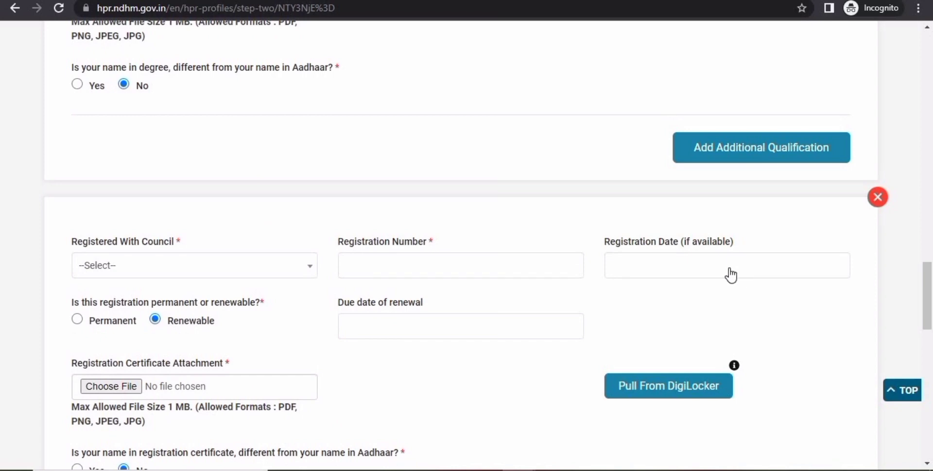
click(880, 205)
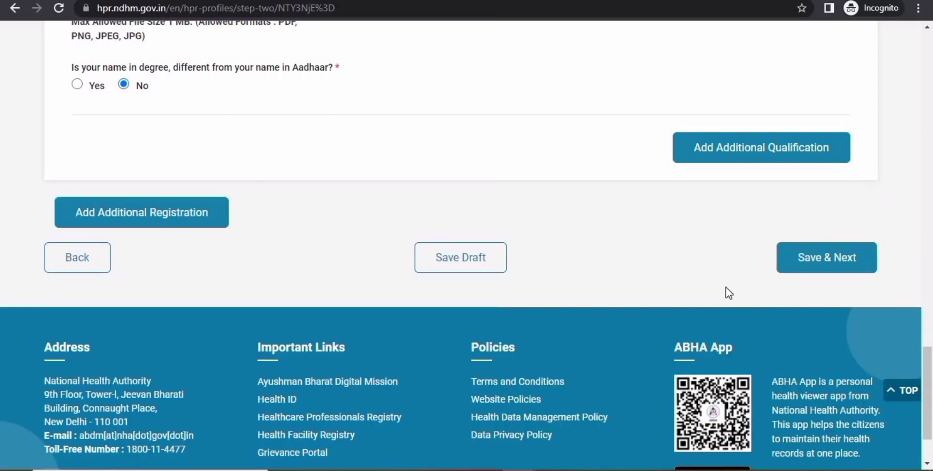
click(853, 274)
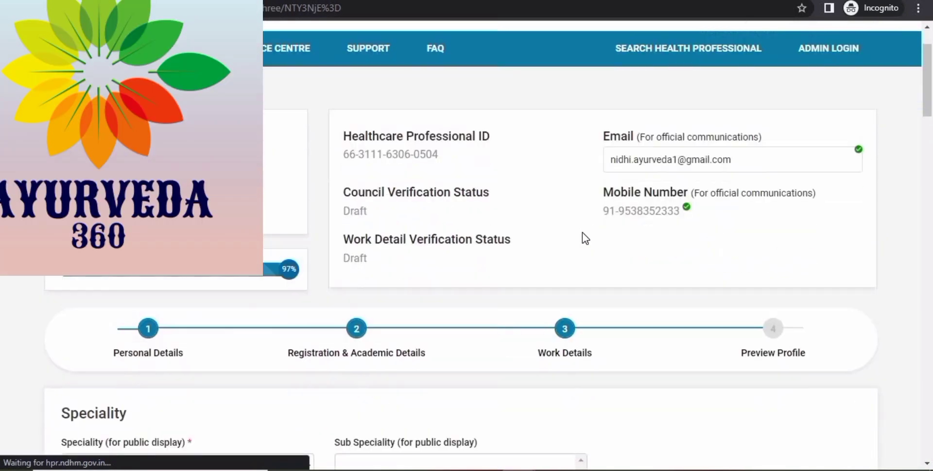
Step: Choose M.D (Ayurveda) – Obstetrics and Gynecology as the speciality for public display
scroll(508, 281, down, 5)
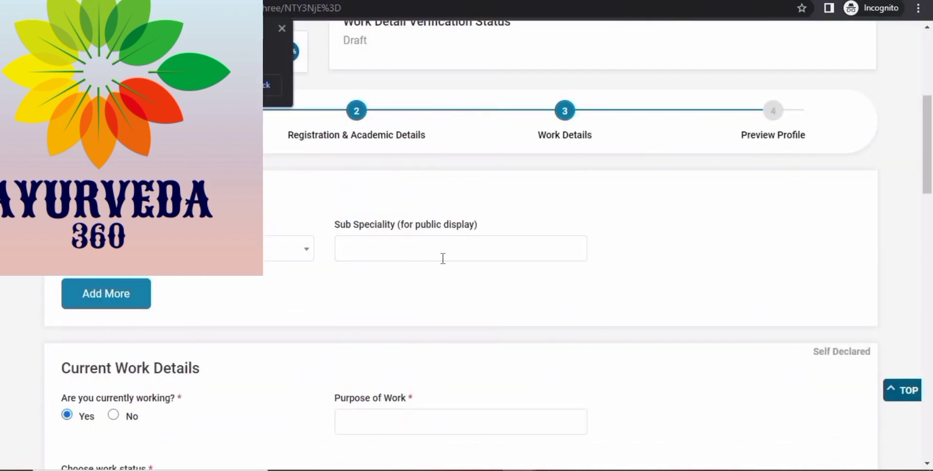
scroll(413, 243, up, 3)
scroll(380, 229, up, 3)
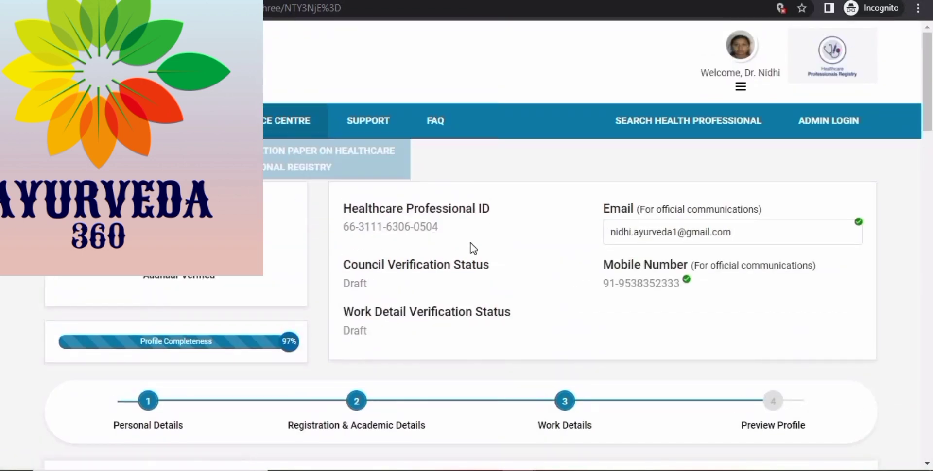
scroll(470, 248, down, 3)
scroll(470, 254, down, 3)
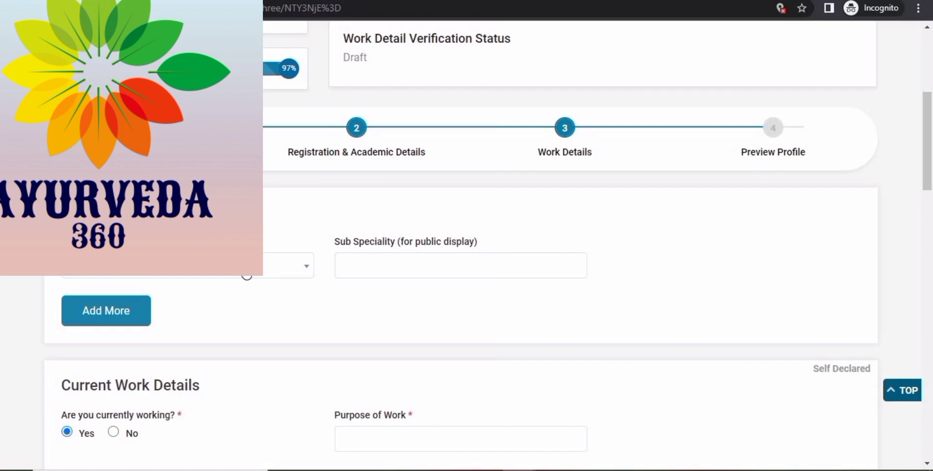
click(247, 272)
scroll(190, 335, down, 1)
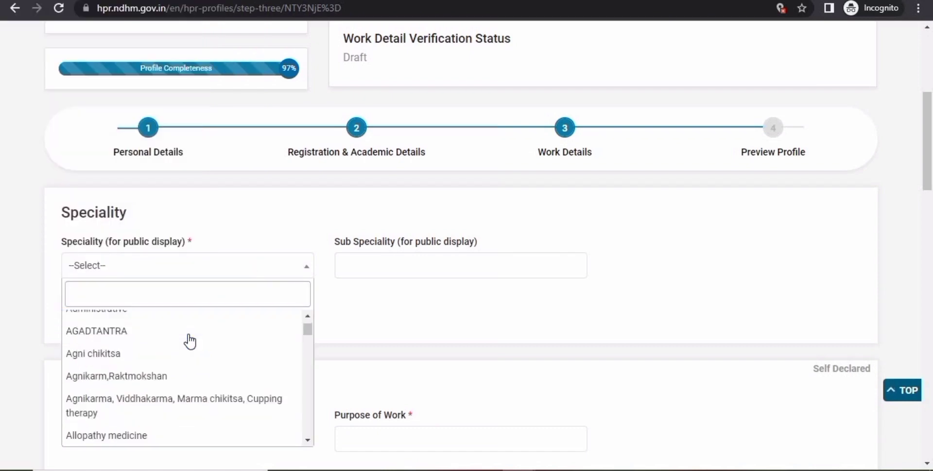
scroll(190, 341, down, 5)
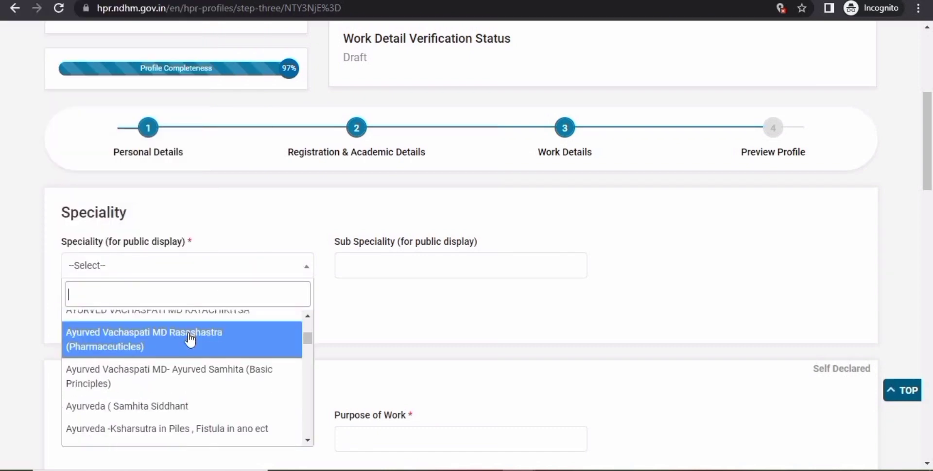
scroll(189, 339, down, 2)
scroll(189, 339, down, 2)
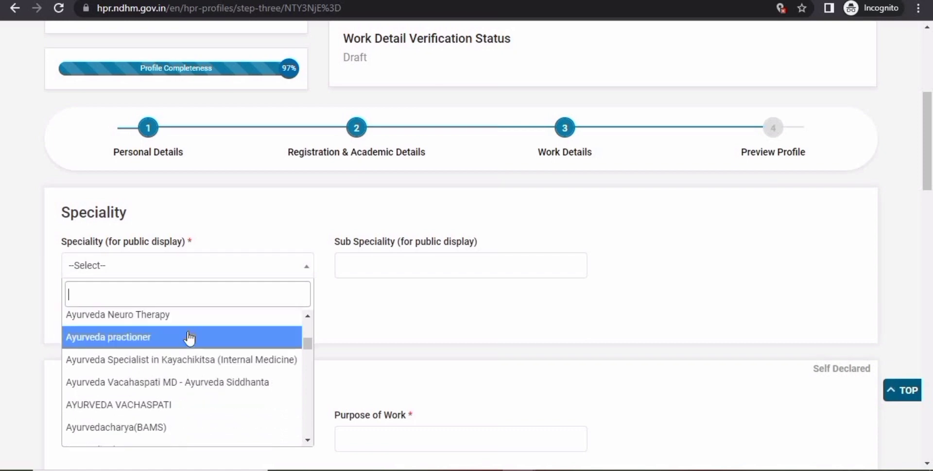
scroll(189, 339, down, 3)
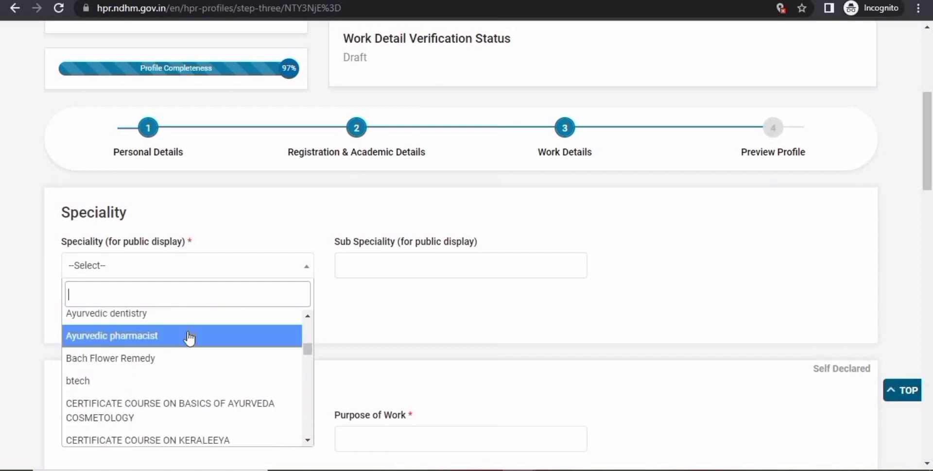
scroll(190, 339, down, 6)
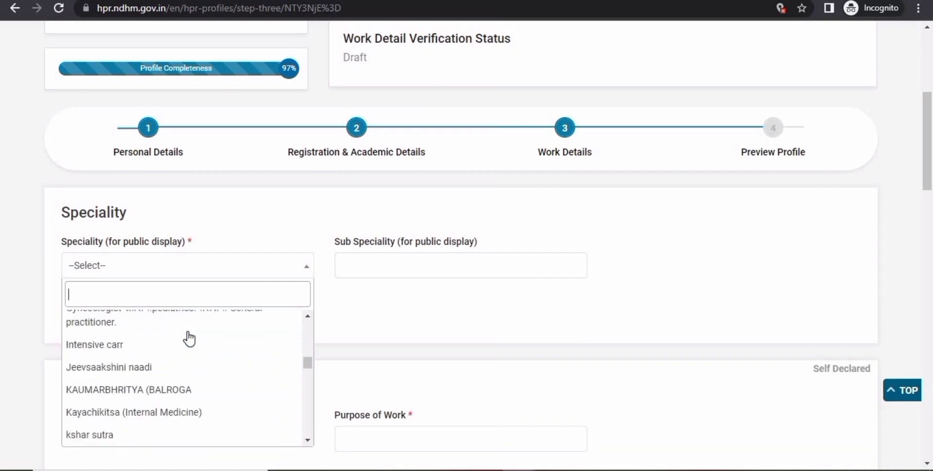
scroll(189, 339, down, 4)
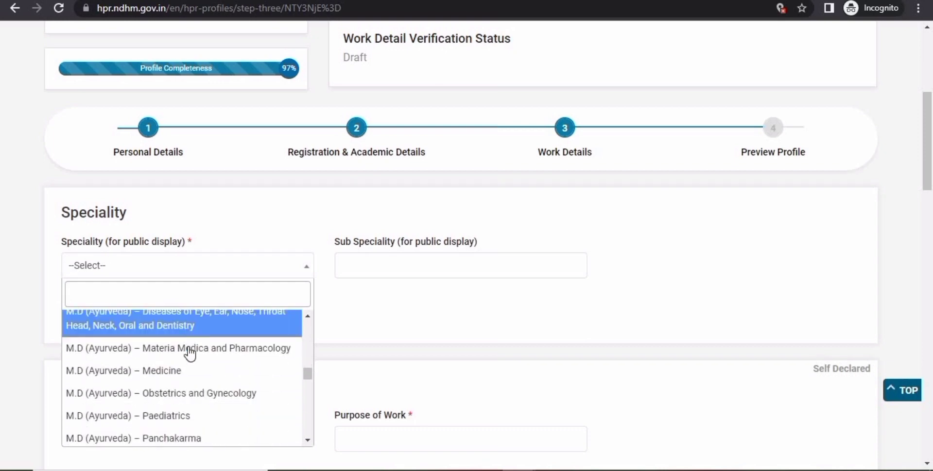
click(197, 393)
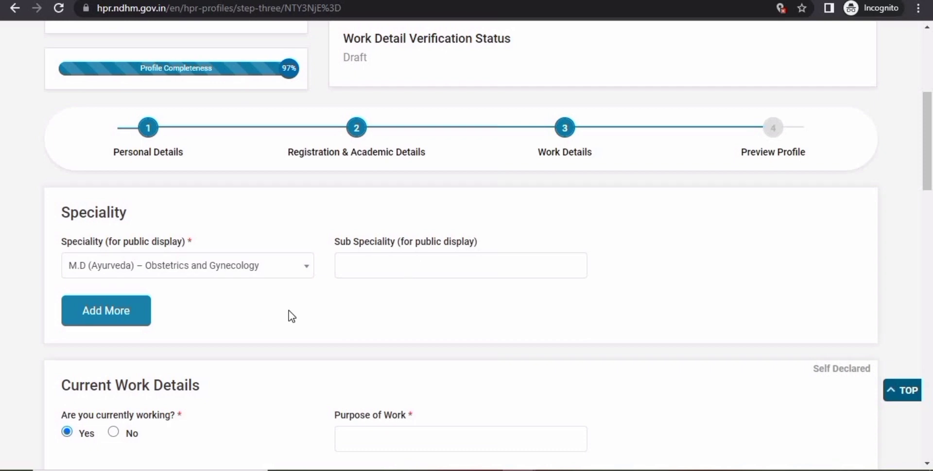
scroll(168, 286, down, 2)
Step: Add Research and Teaching as the purposes of work
scroll(166, 290, down, 2)
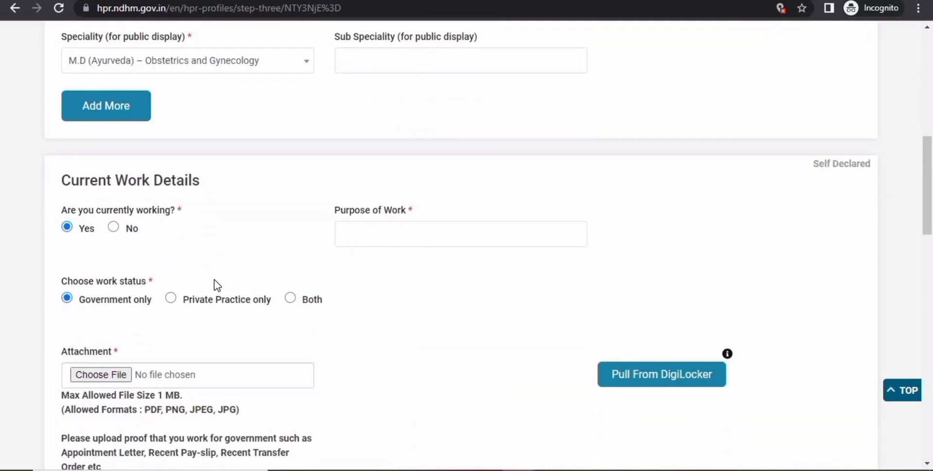
click(348, 237)
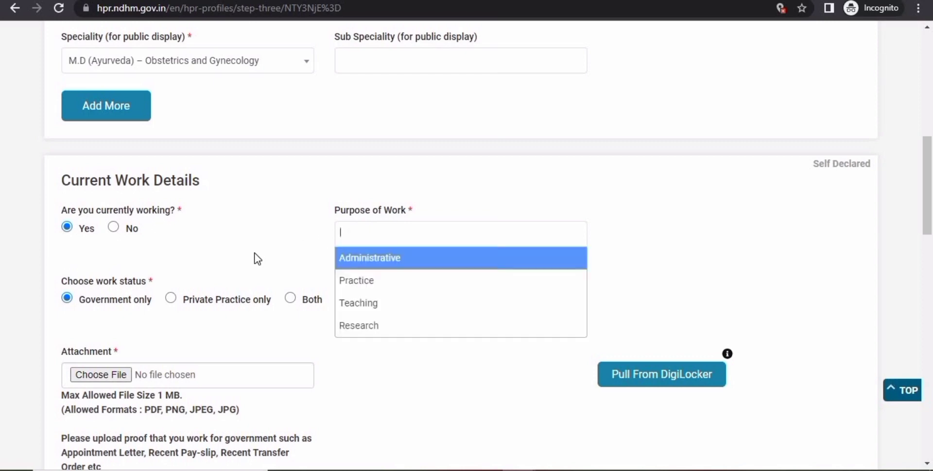
click(384, 325)
scroll(314, 313, down, 1)
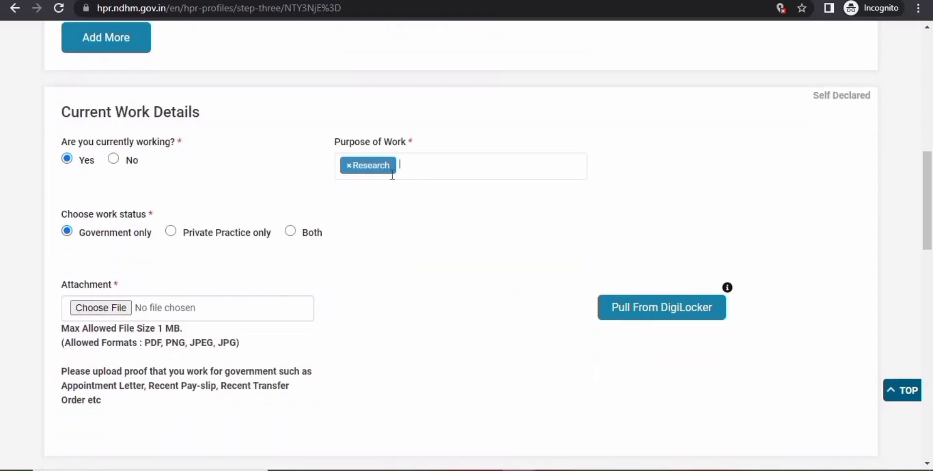
click(412, 171)
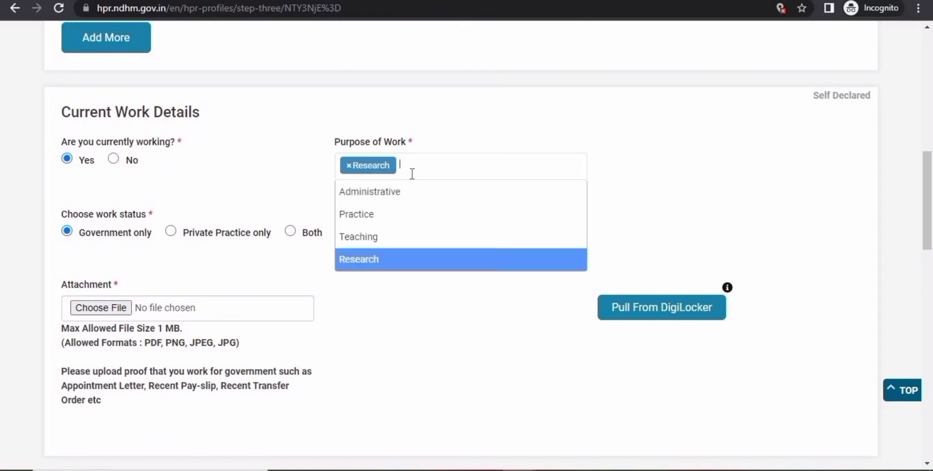
click(394, 239)
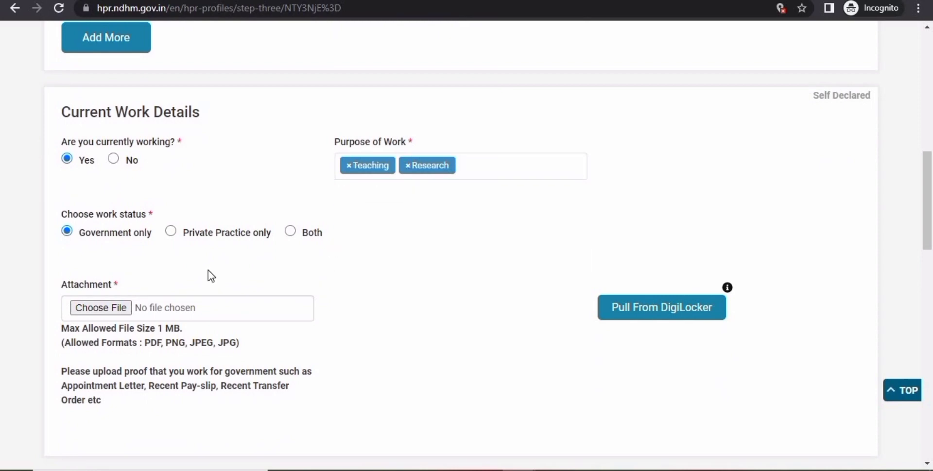
Step: Set the work status to Both, government and private
scroll(208, 270, down, 1)
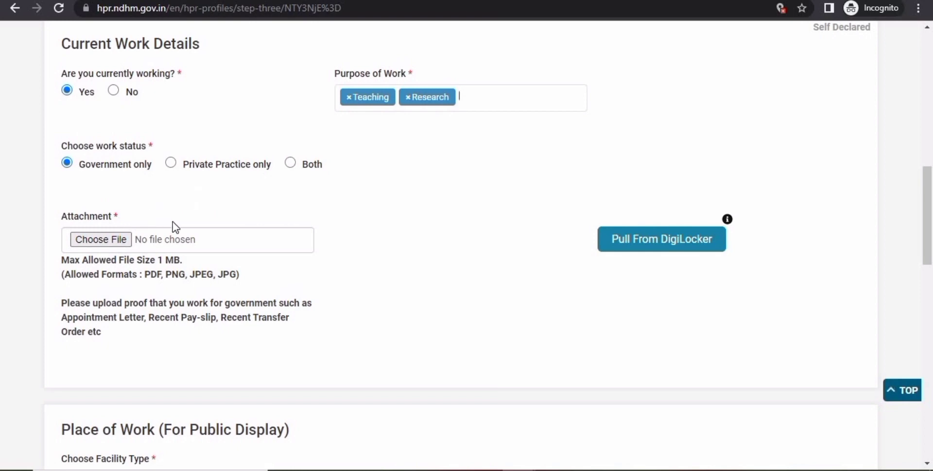
scroll(173, 227, down, 1)
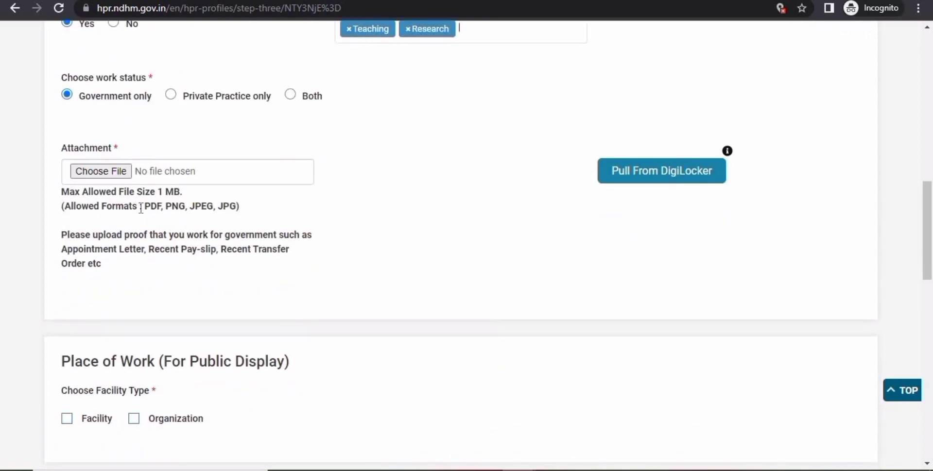
scroll(146, 214, up, 1)
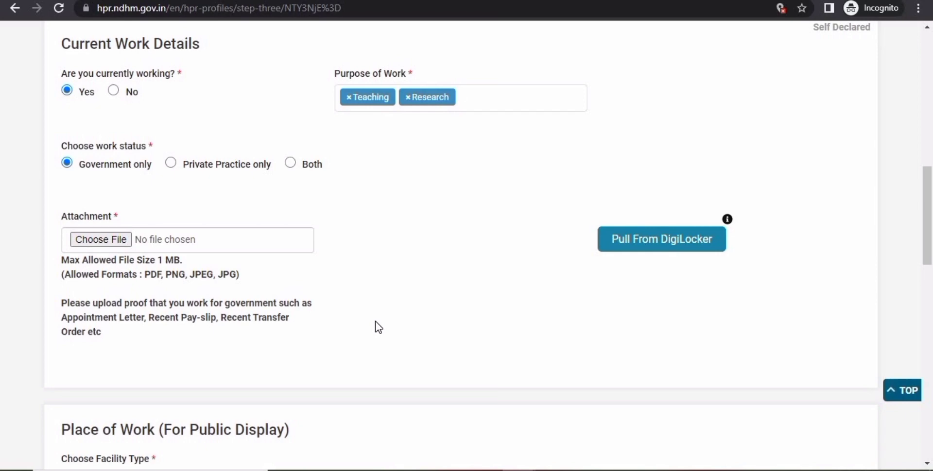
click(290, 165)
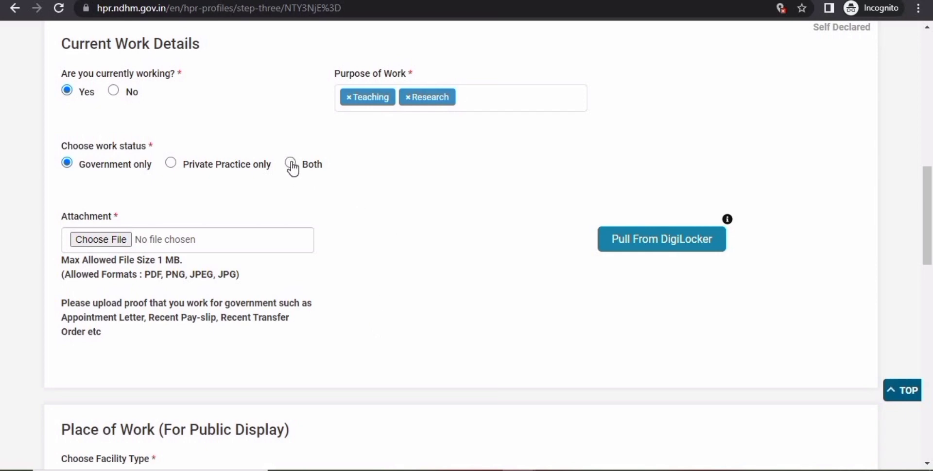
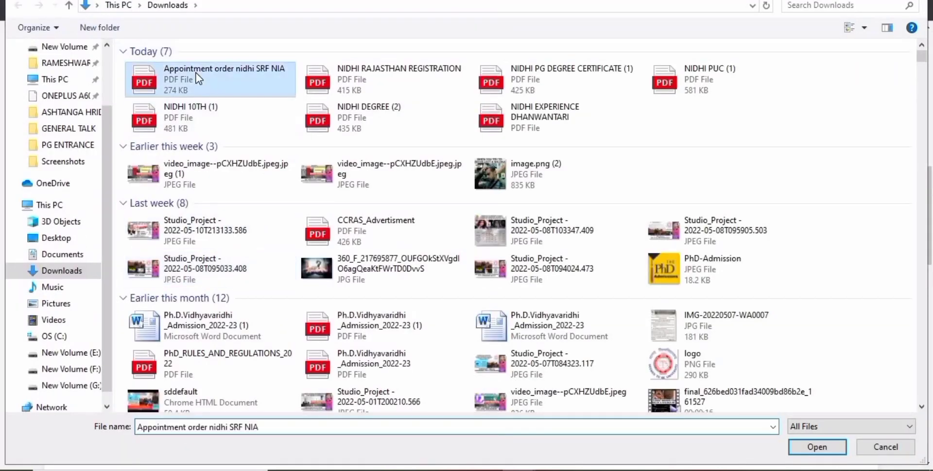
Step: Attach the Appointment order PDF from Downloads as proof of current work
double_click(196, 72)
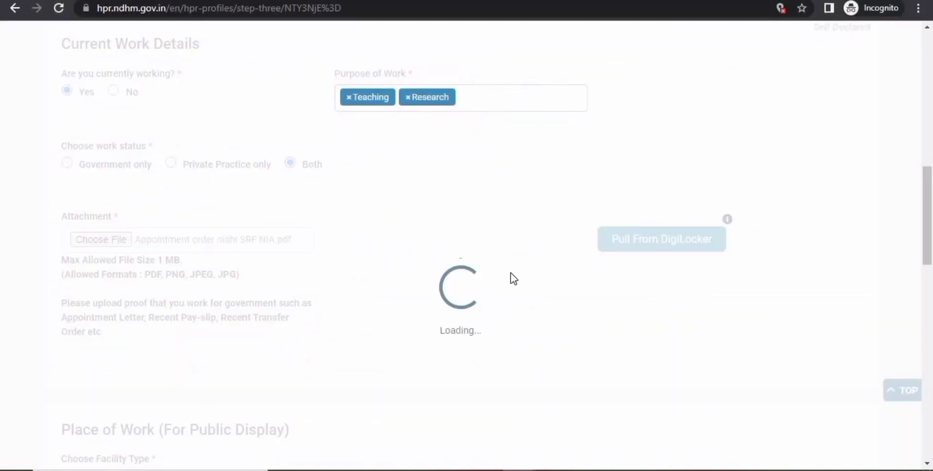
scroll(511, 273, down, 4)
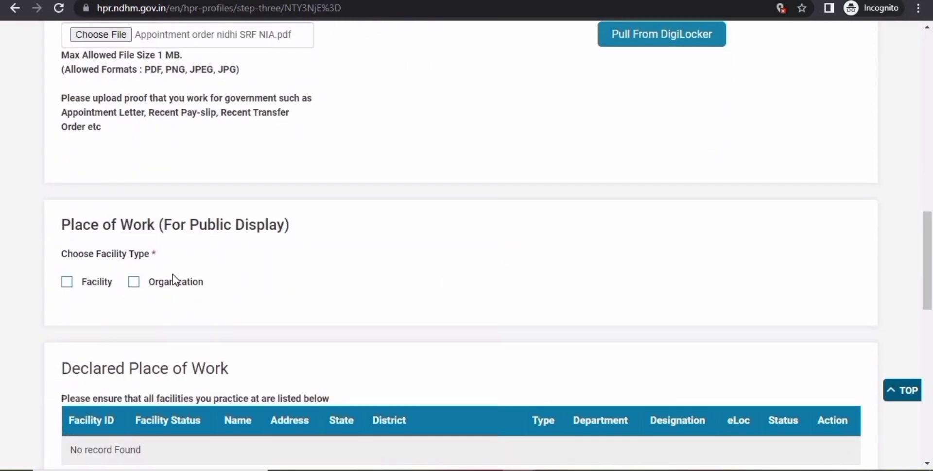
scroll(125, 284, down, 1)
Step: Set the place-of-work type to Organization, located in RAJASTHAN state, Jaipur district
click(90, 216)
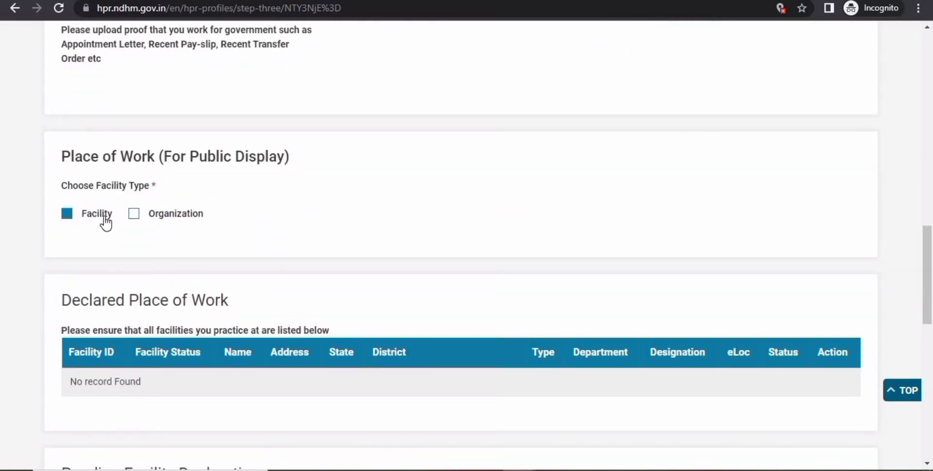
click(133, 214)
scroll(260, 237, down, 1)
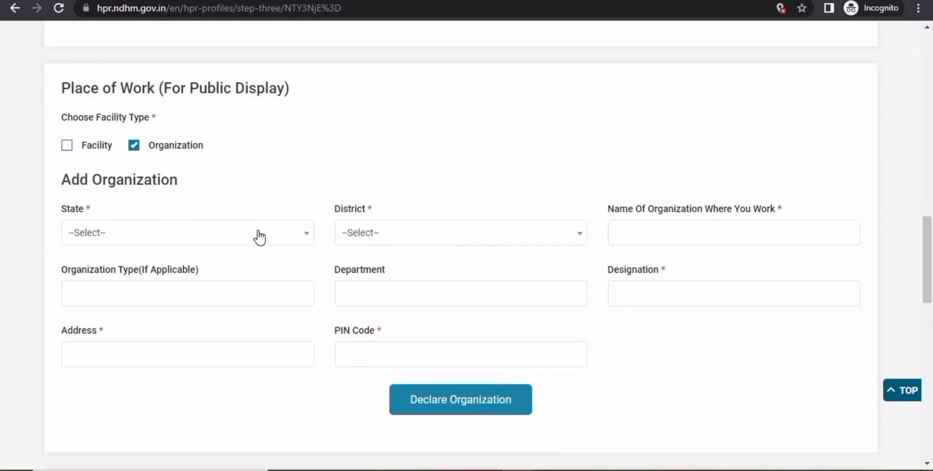
click(260, 237)
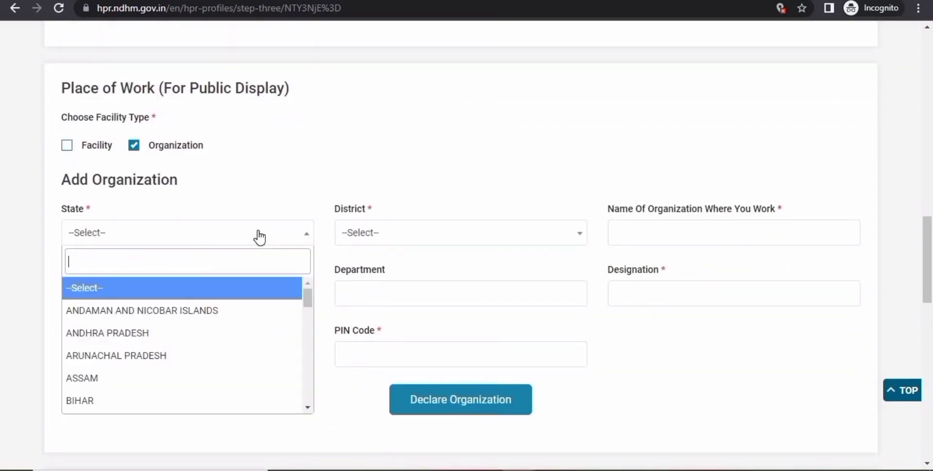
text(raja)
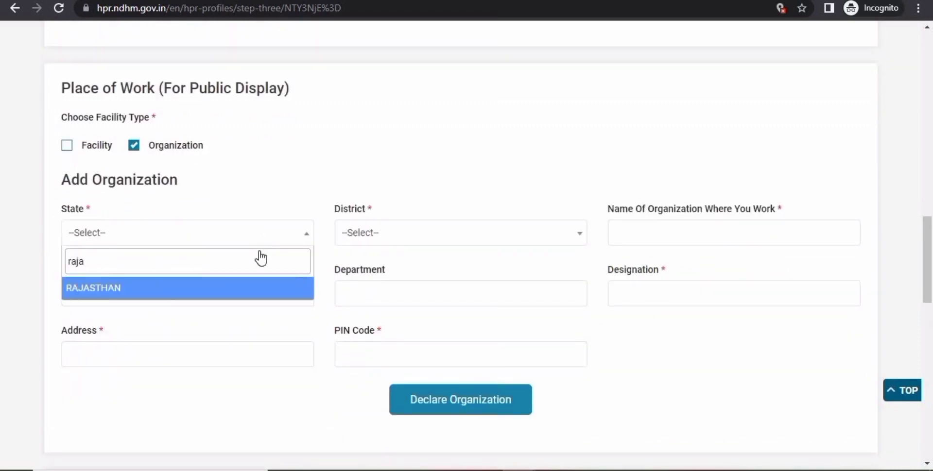
click(265, 293)
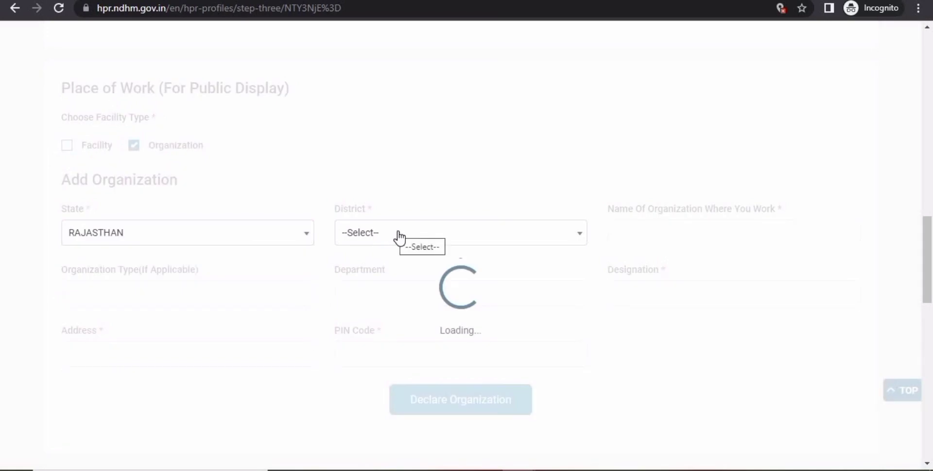
click(405, 240)
text(j)
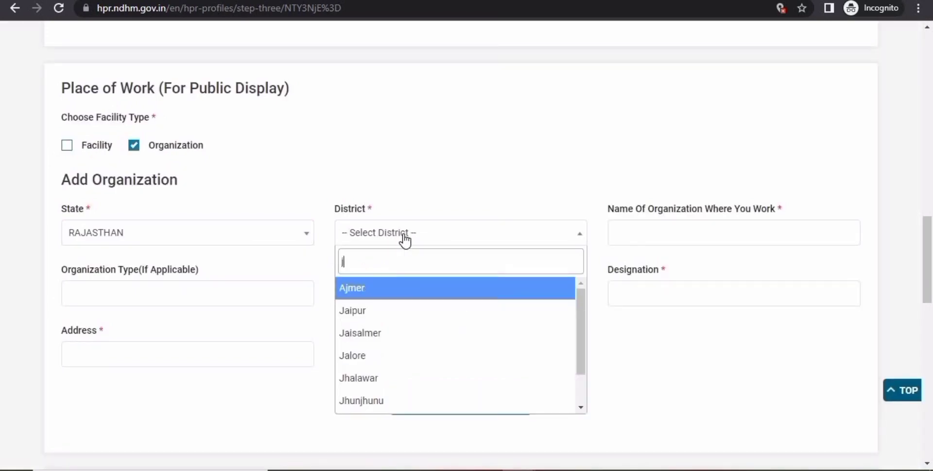
click(379, 314)
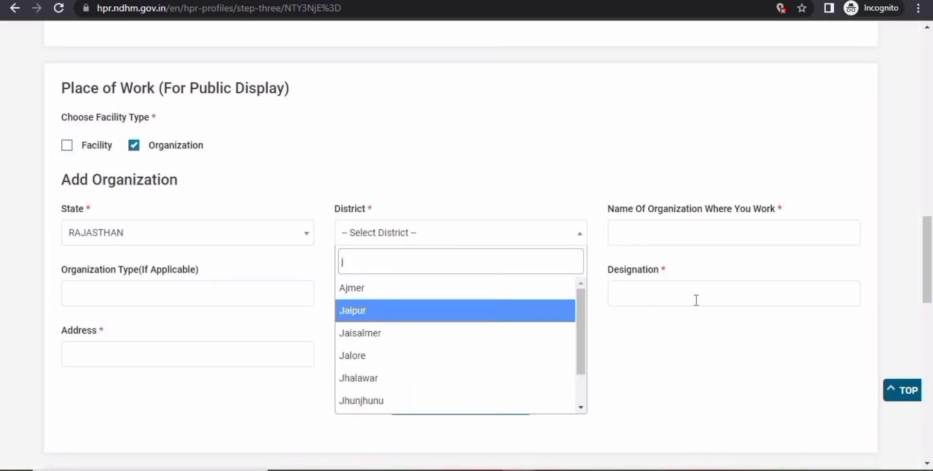
Step: Enter National Institute of Ayurveda, type Deemed to be University, department CCRAS, designation SRF
click(684, 231)
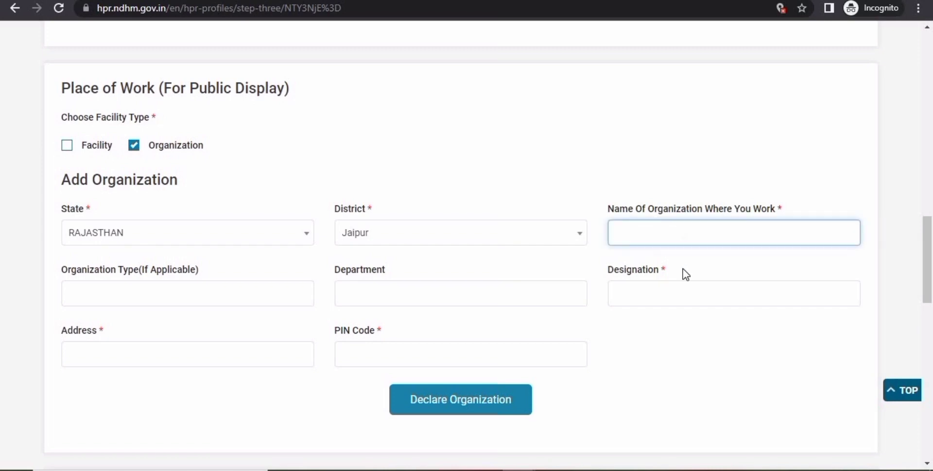
text(National Institute of A)
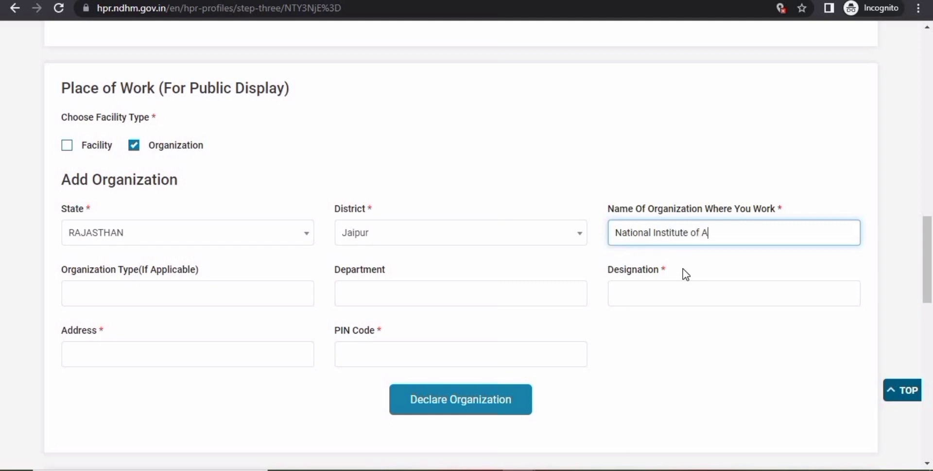
text(yurveda)
click(210, 301)
text(D)
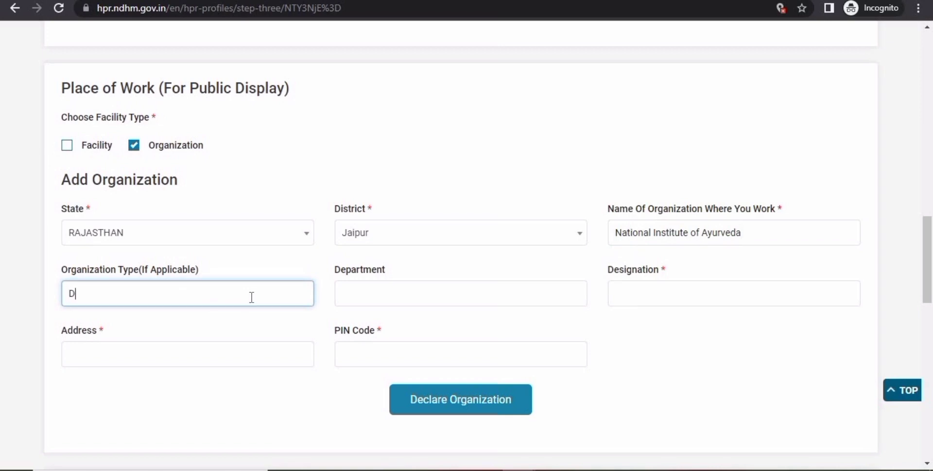
text(eemed to be University)
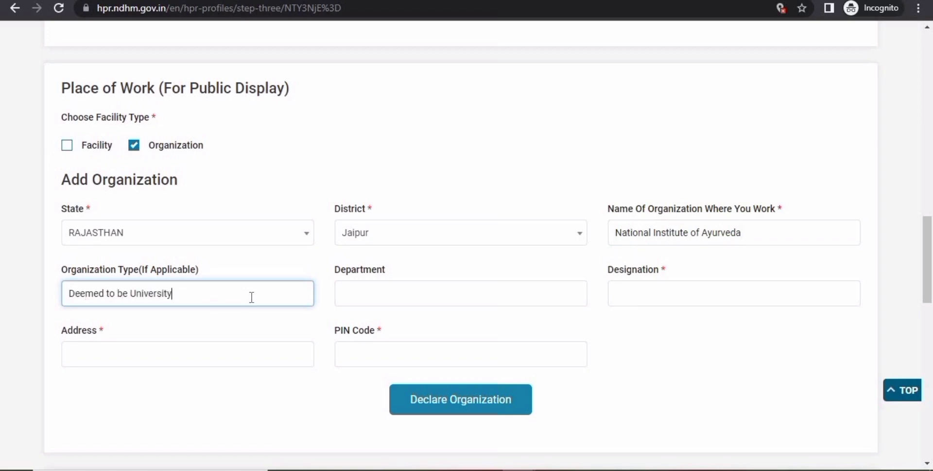
key(Tab)
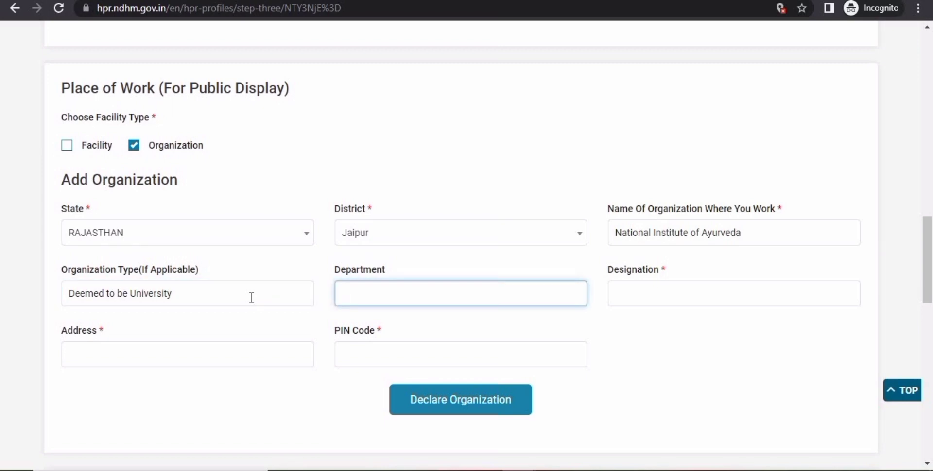
text(CCRAS)
click(682, 302)
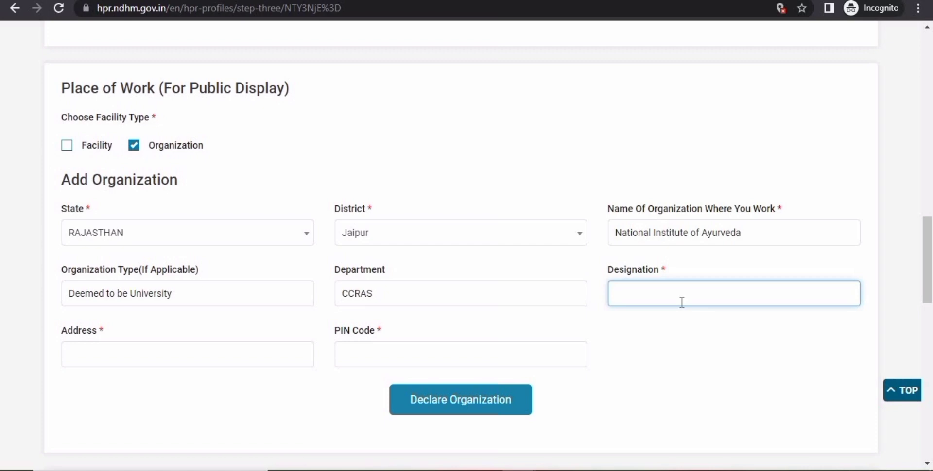
text(SRF)
Step: Enter the organization address Jorawar Singh Gate, Amer Road, Jaipur with PIN 302002
click(184, 354)
text(Jo)
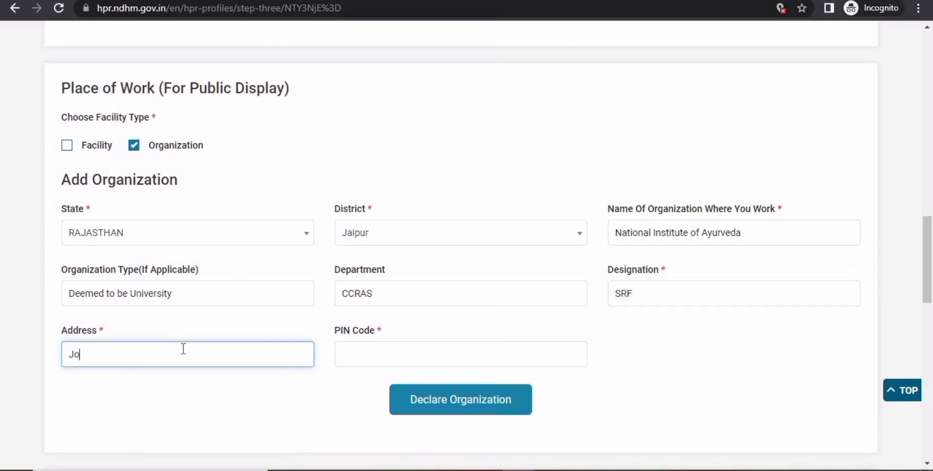
text(rawar Singh Gate,)
text(Am)
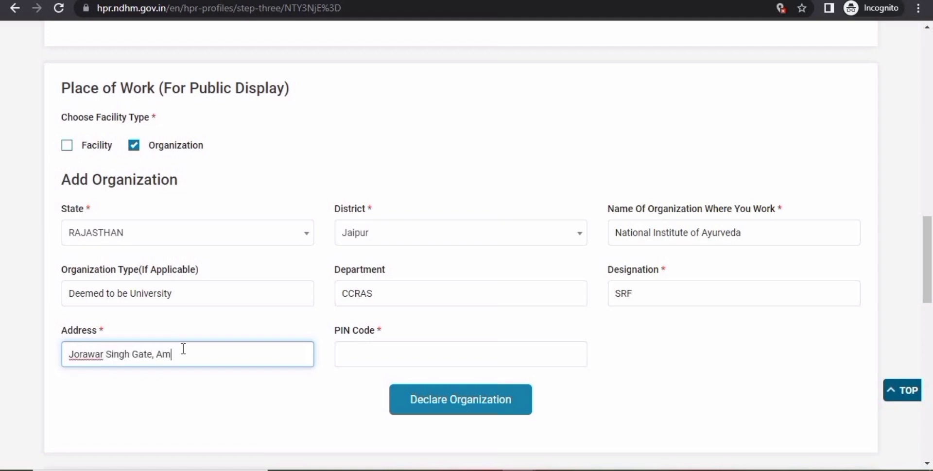
text(er Road, Jaipu)
text(r)
key(Tab)
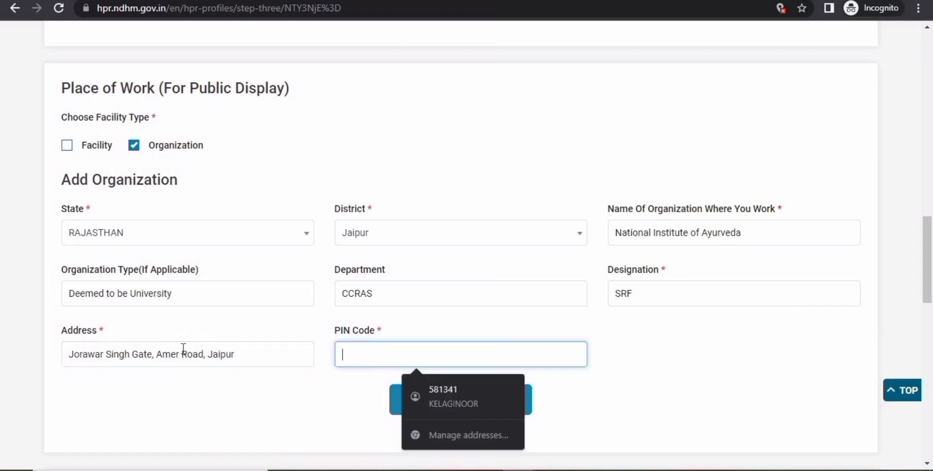
text(302002)
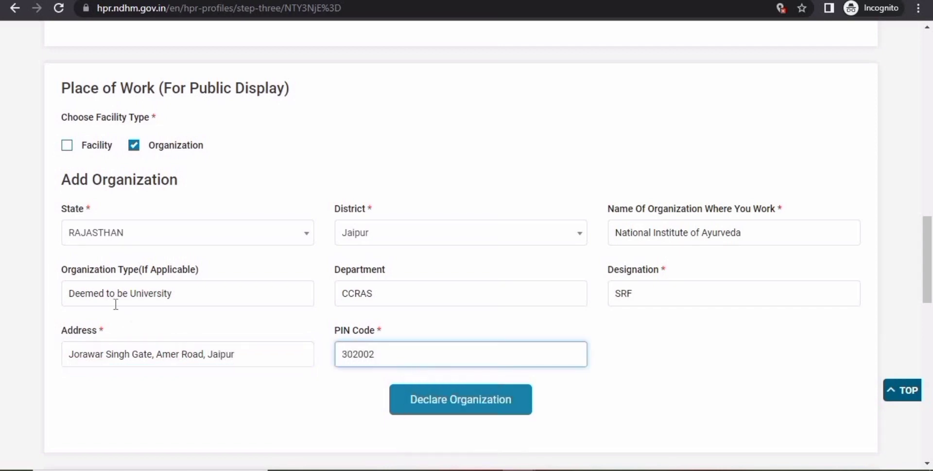
Step: Declare and confirm National Institute of Ayurveda as a place of work, then review the table
click(501, 397)
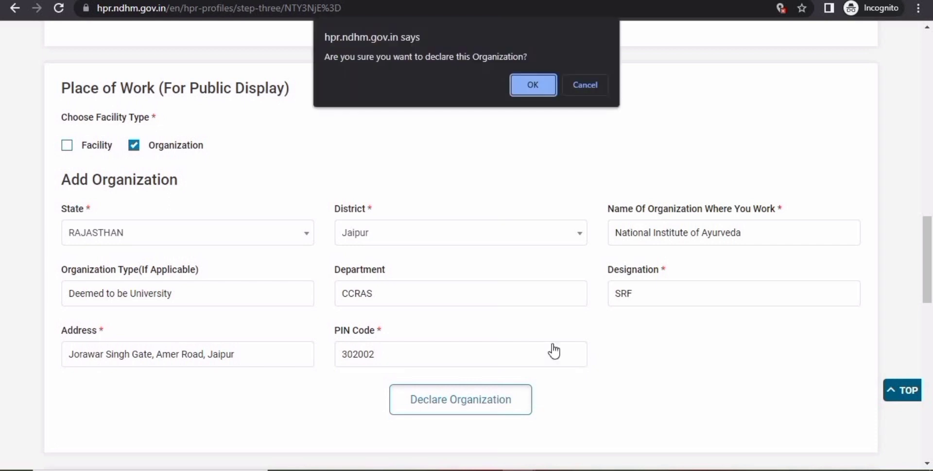
click(529, 87)
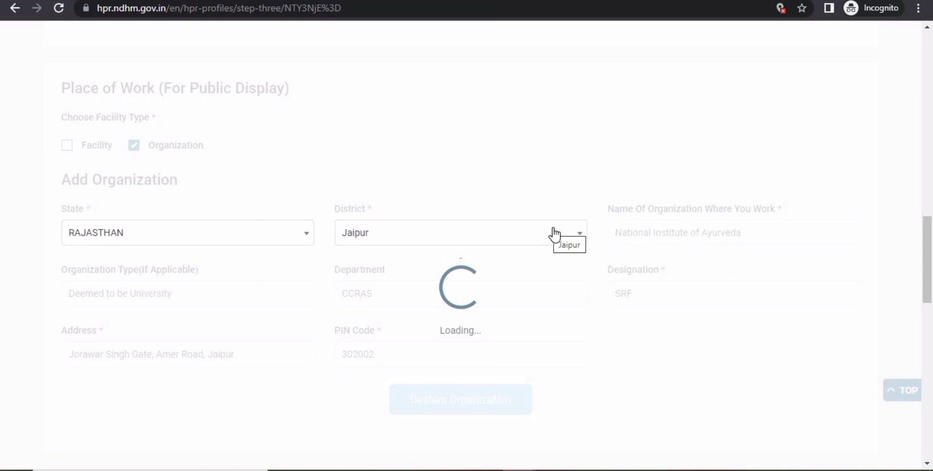
scroll(554, 232, down, 1)
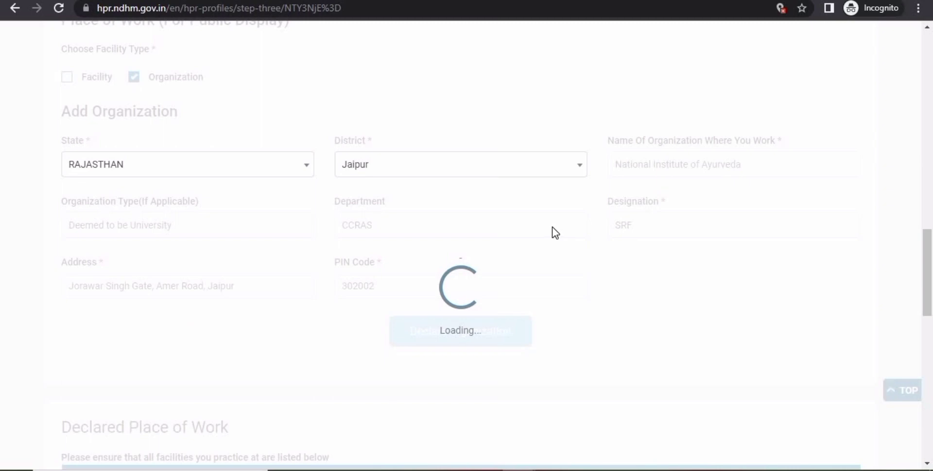
scroll(552, 227, down, 4)
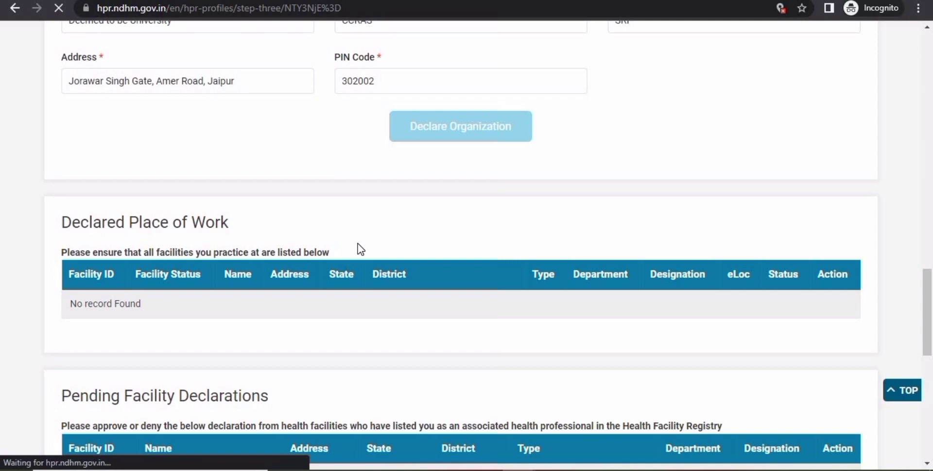
scroll(360, 242, down, 10)
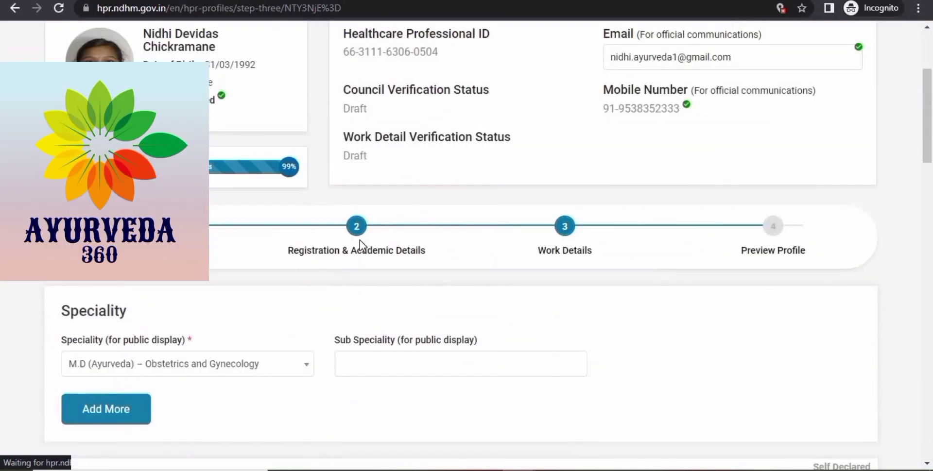
scroll(359, 240, down, 11)
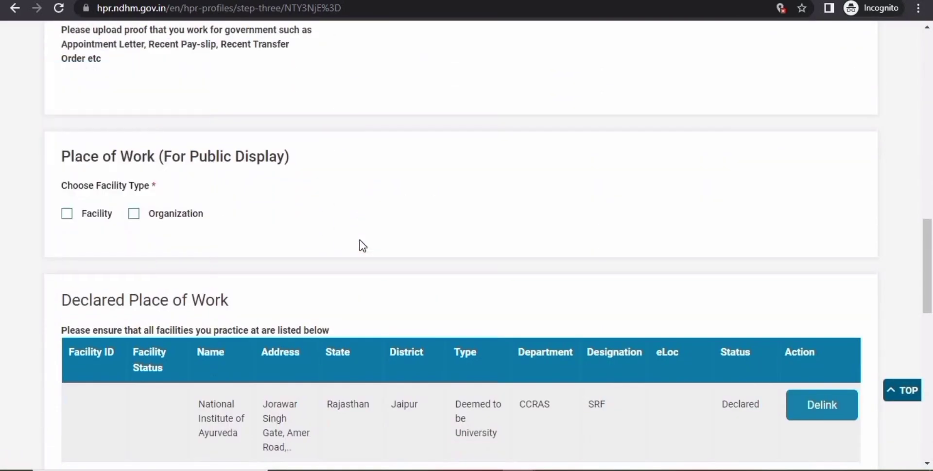
scroll(373, 284, down, 5)
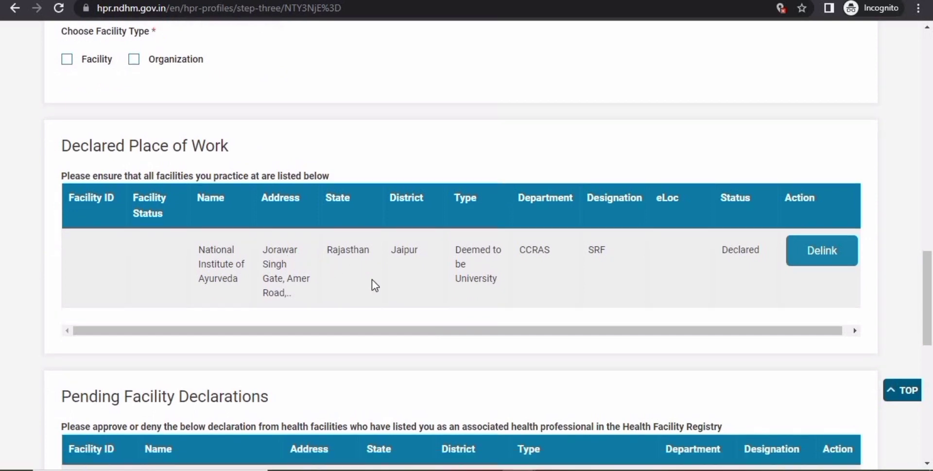
scroll(373, 278, down, 2)
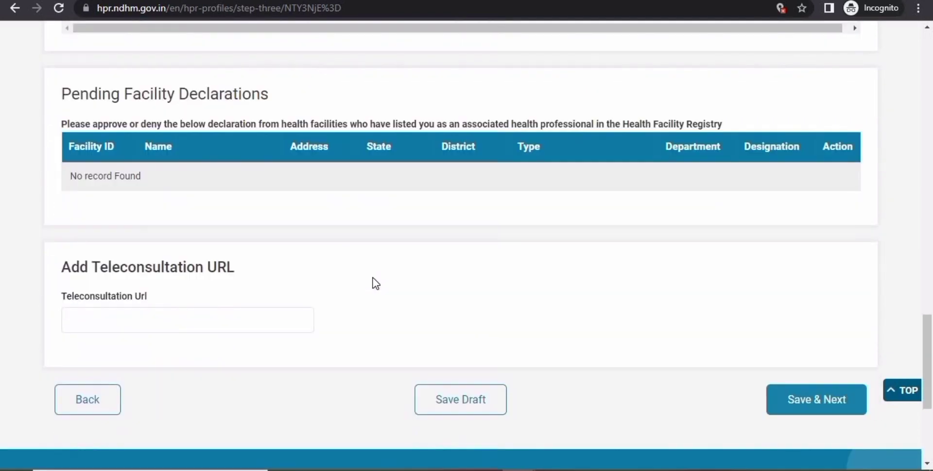
Step: Save the work details and scroll through the Preview Profile page
click(809, 410)
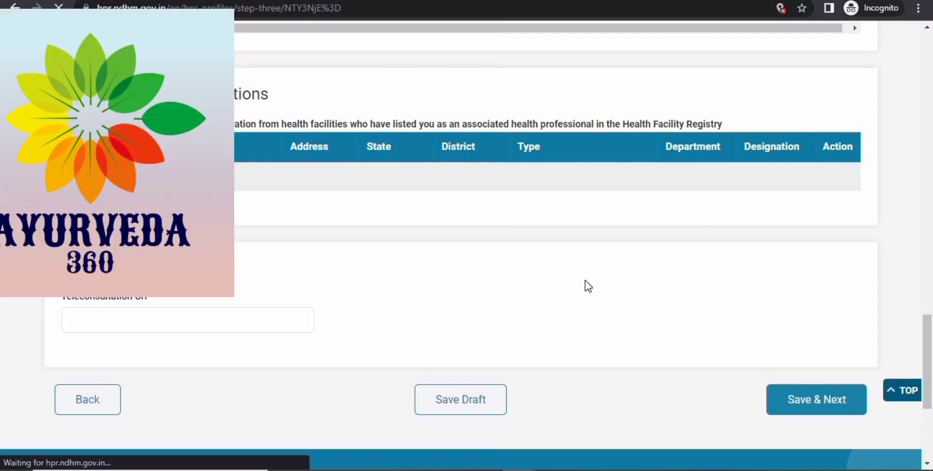
scroll(488, 275, down, 2)
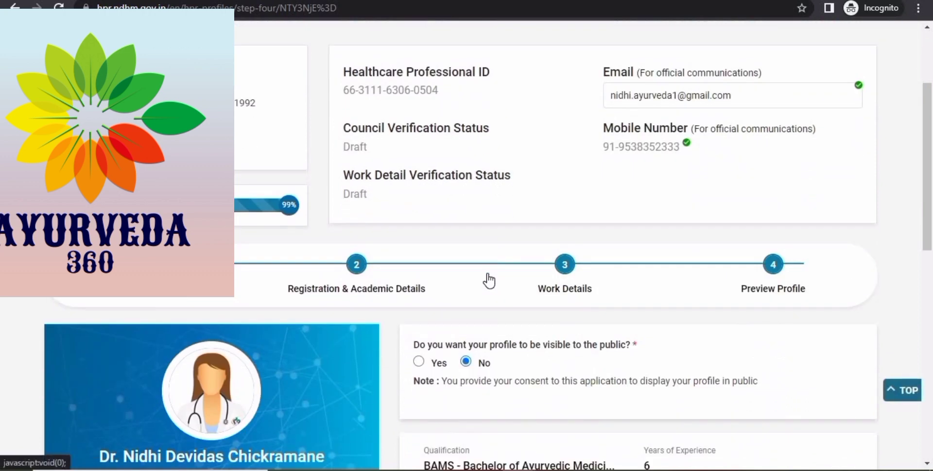
scroll(488, 274, down, 2)
scroll(489, 272, down, 2)
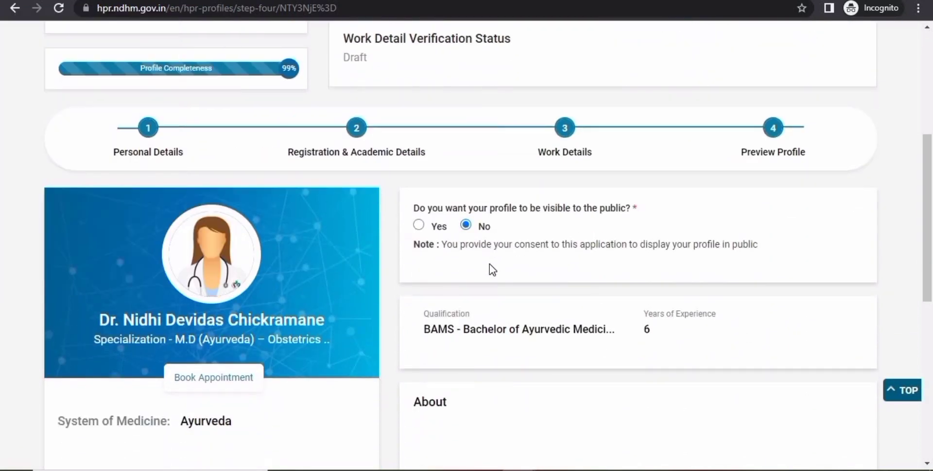
scroll(488, 264, down, 2)
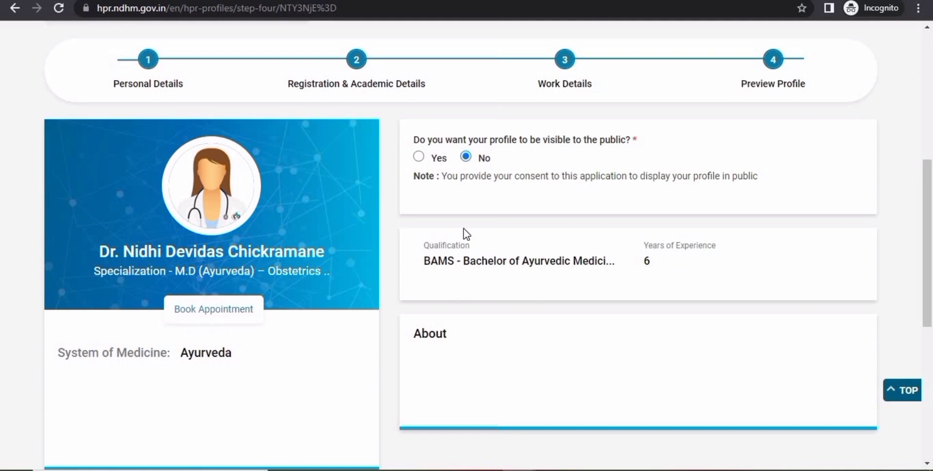
Step: Make the profile public with Email Id, Profile Picture, Languages Spoken, Place of Work and Work Status shown
click(443, 167)
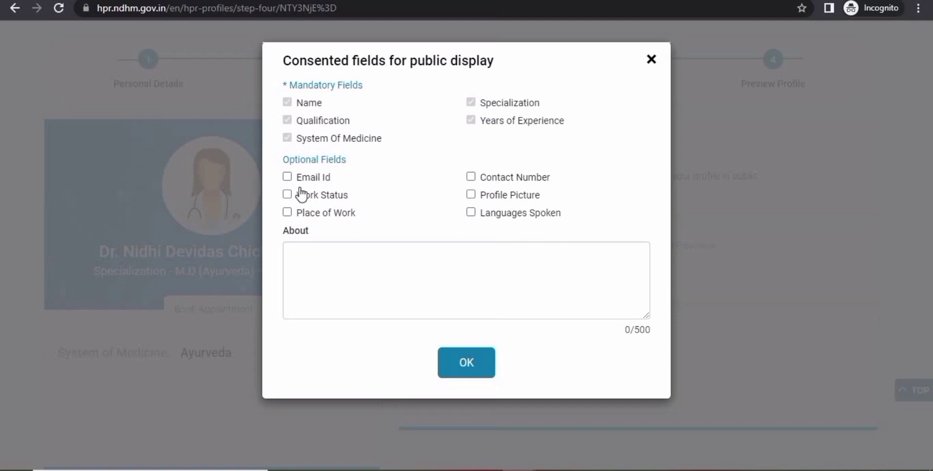
click(287, 177)
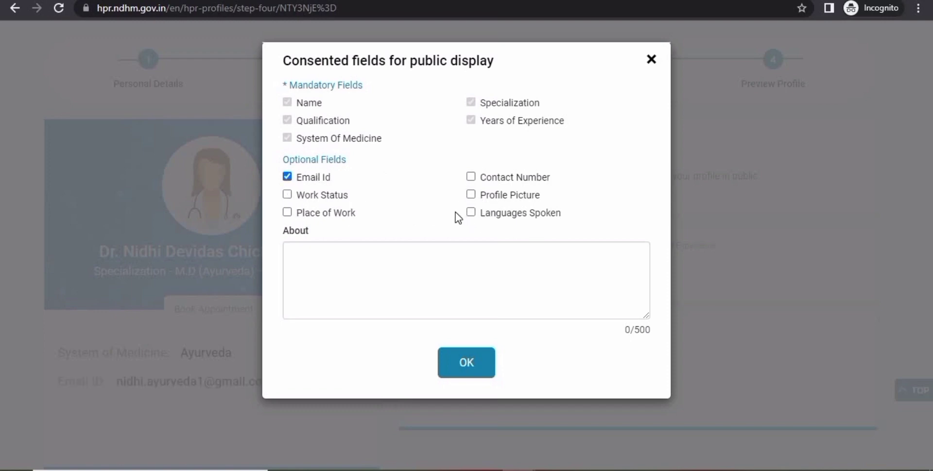
click(470, 195)
click(470, 212)
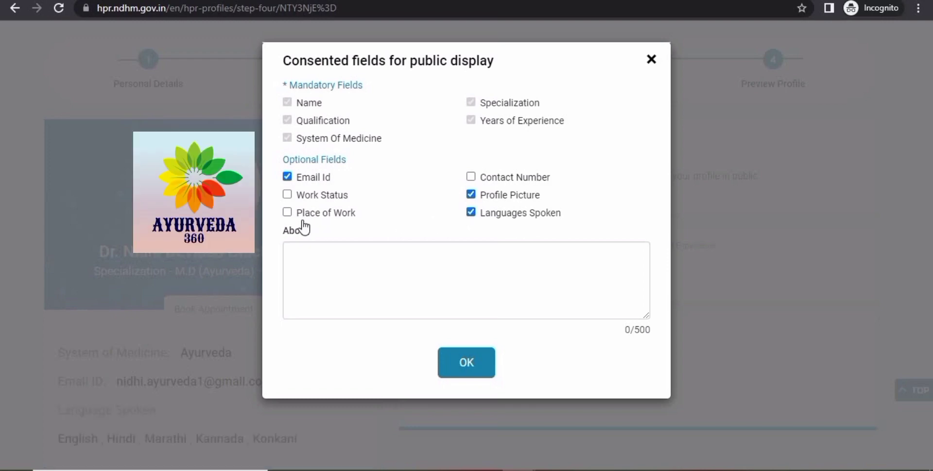
click(287, 213)
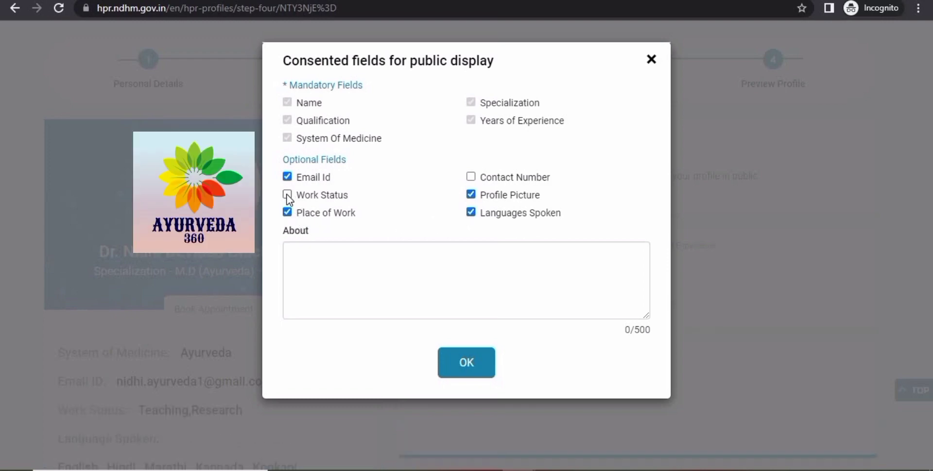
click(287, 196)
click(467, 362)
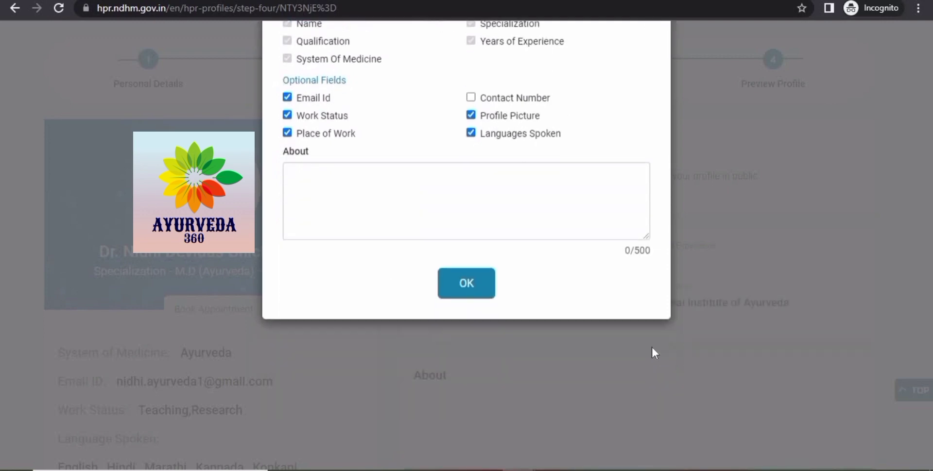
scroll(651, 345, down, 3)
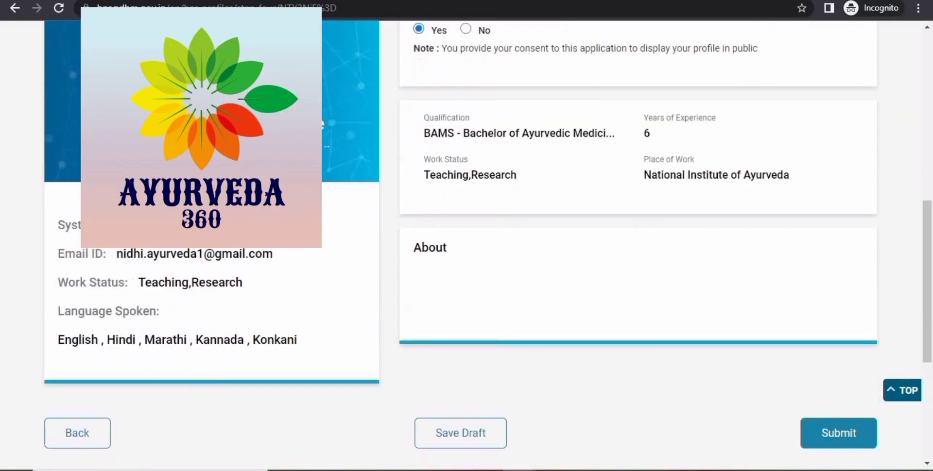
scroll(534, 233, down, 2)
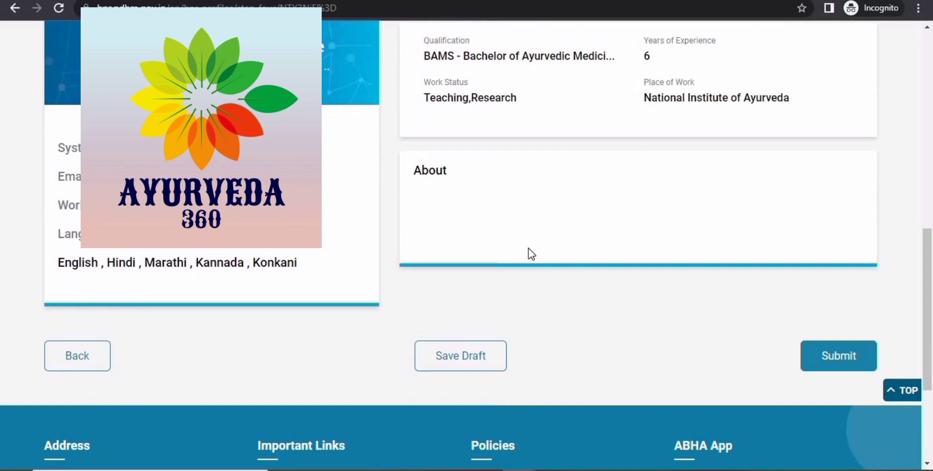
Step: Submit the profile application and view the Congratulations confirmation
click(840, 360)
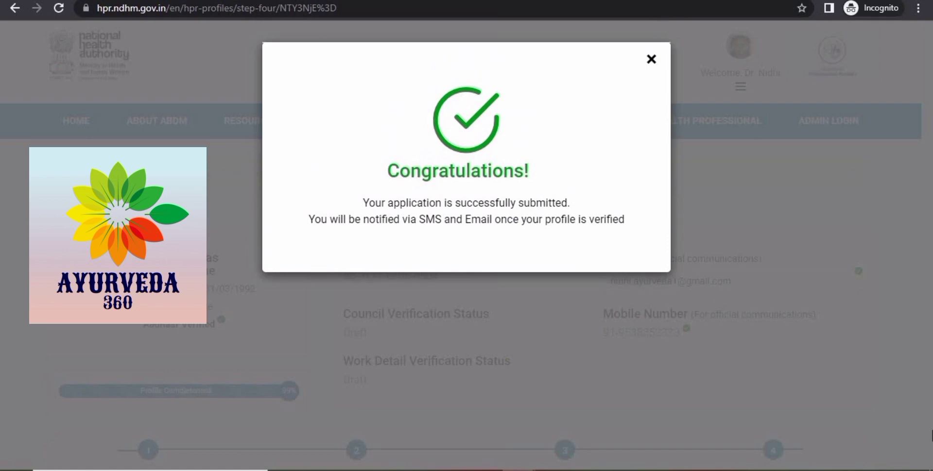
scroll(932, 435, down, 1)
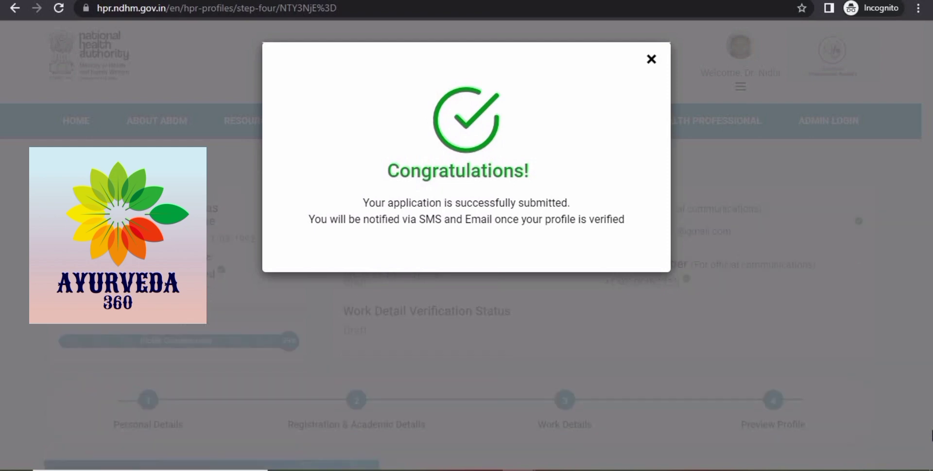